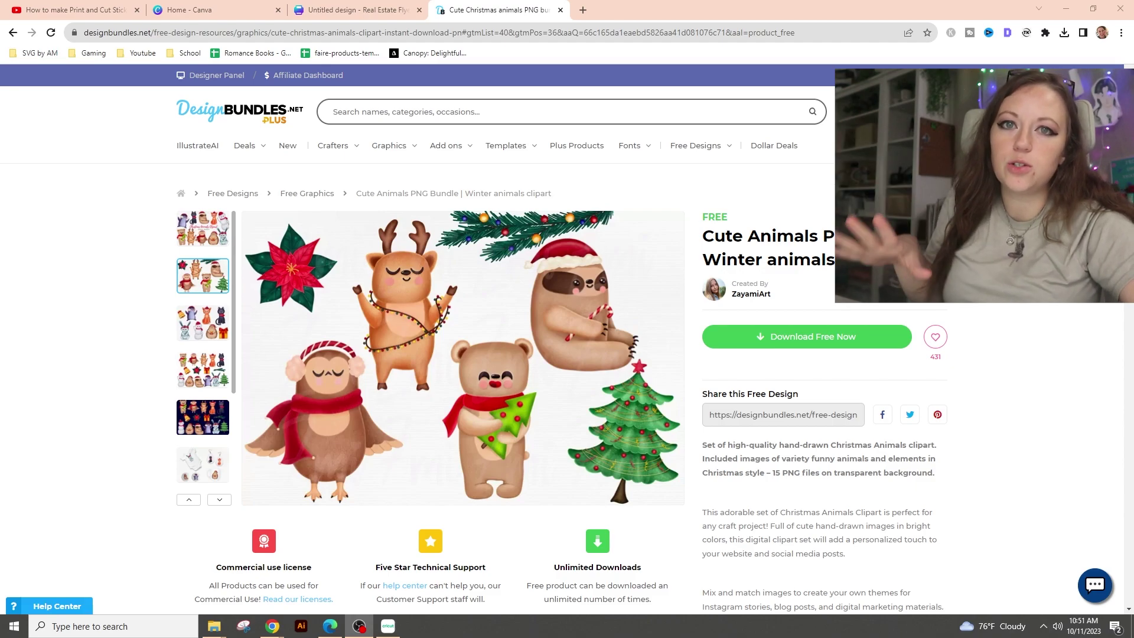
Upload the snowman PNG as a Complex image and choose Print Then Cut
{"action": "left_click", "coordinate": [389, 630]}
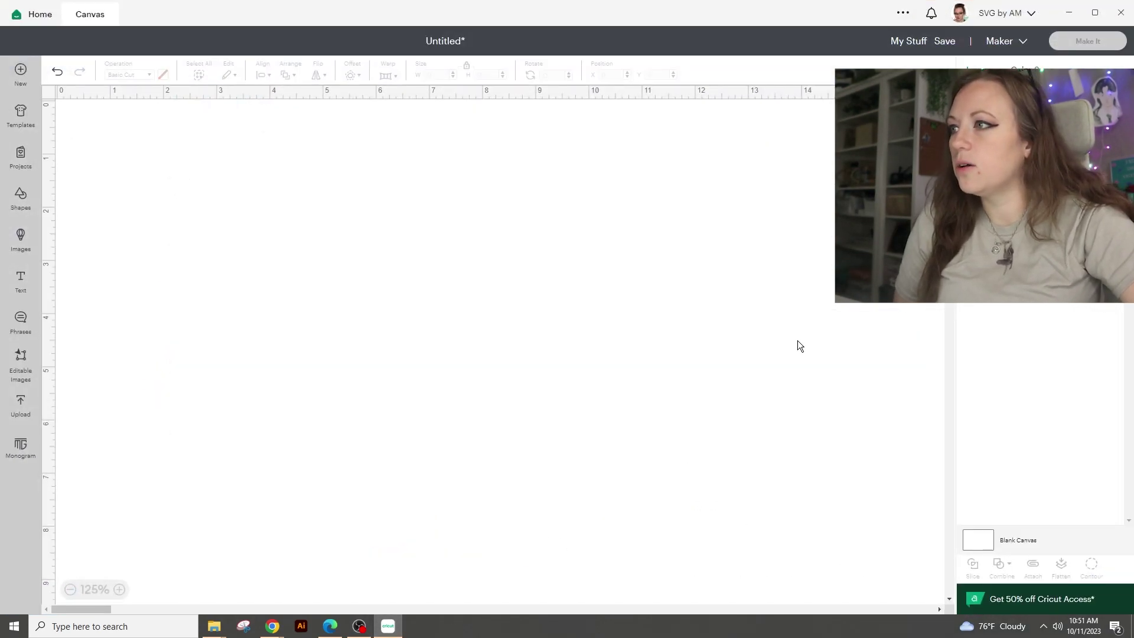
{"action": "left_click", "coordinate": [21, 406]}
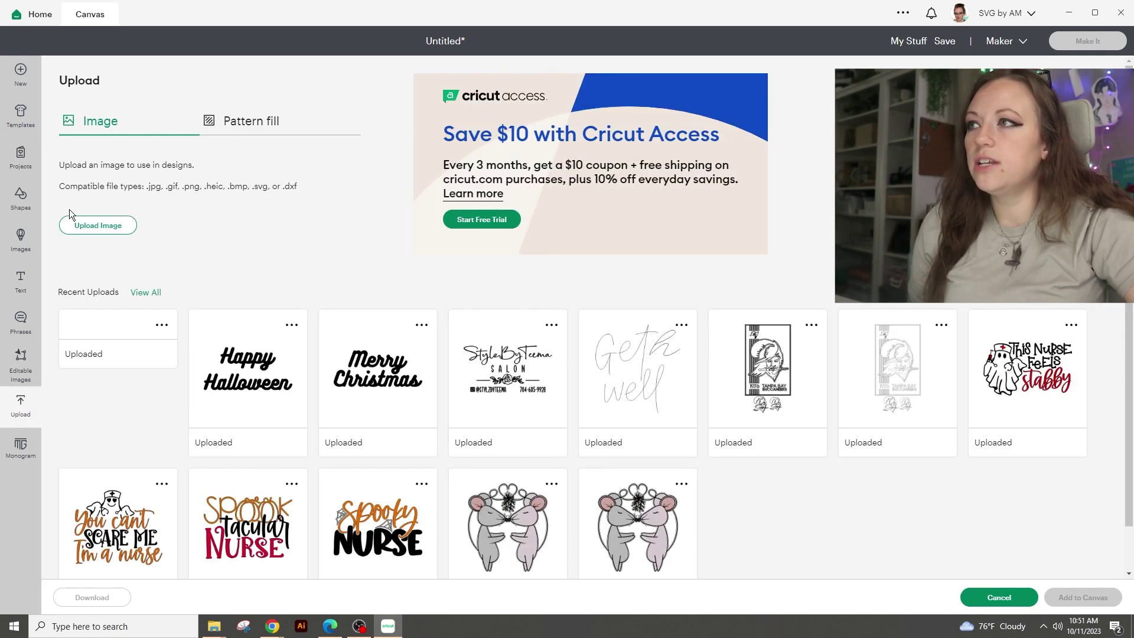
{"action": "left_click", "coordinate": [91, 230]}
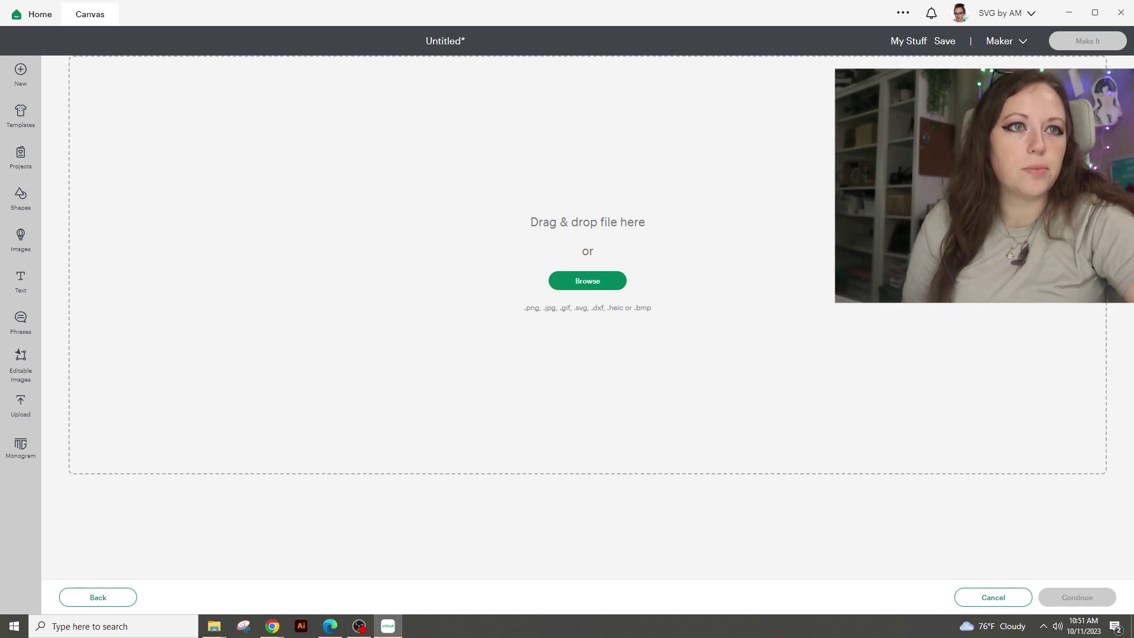
{"action": "left_click_drag", "start_coordinate": [1122, 254], "coordinate": [671, 294]}
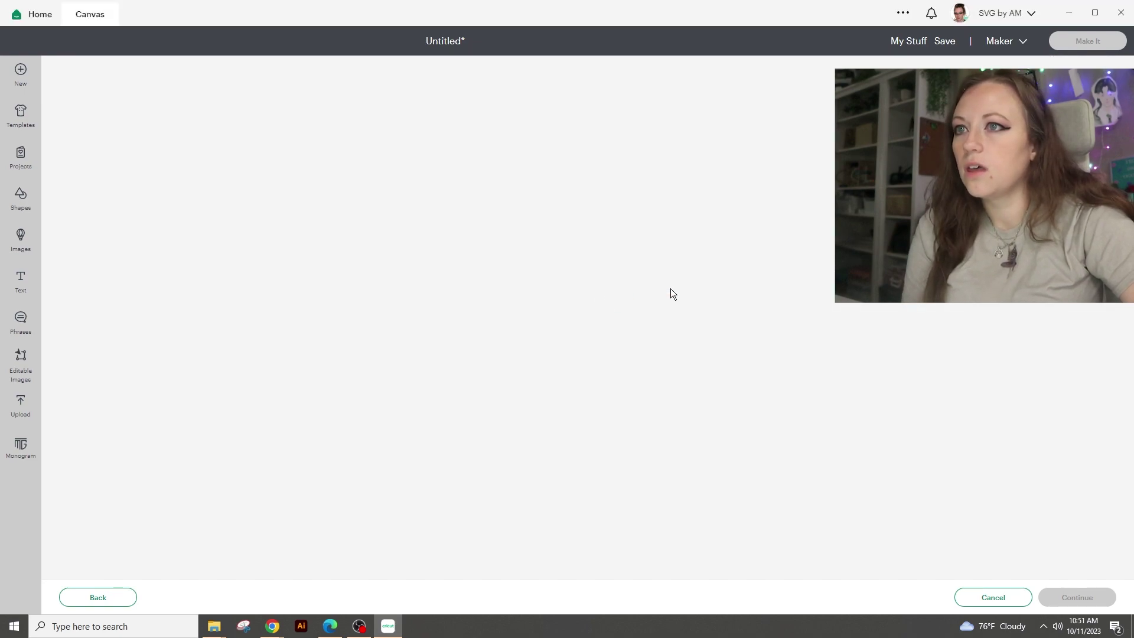
{"action": "left_click", "coordinate": [680, 313]}
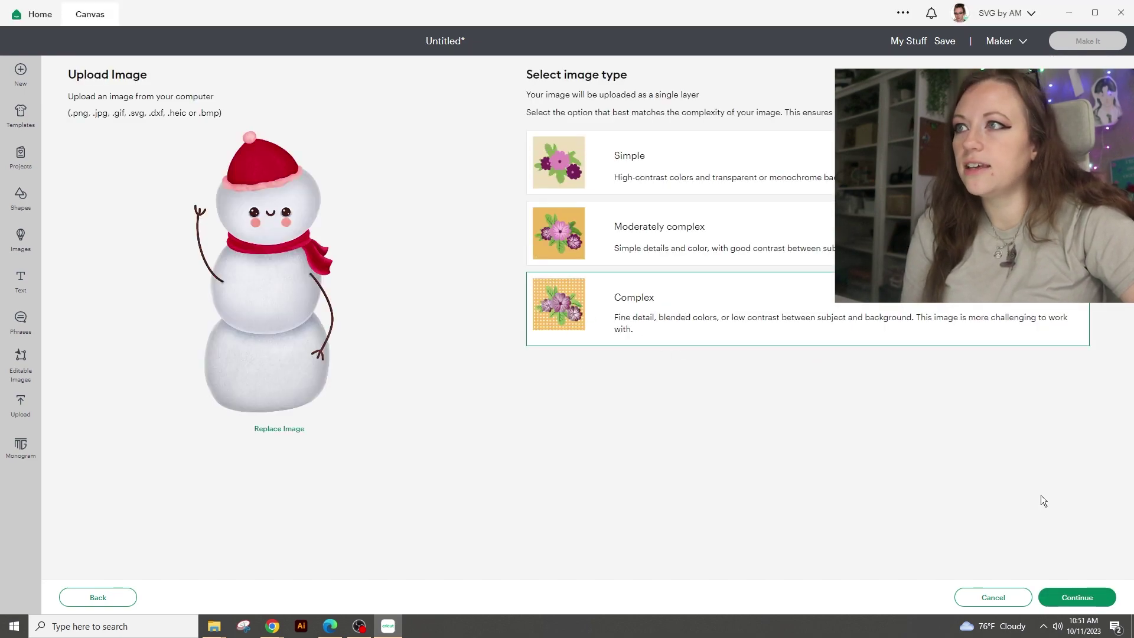
{"action": "left_click", "coordinate": [1076, 597]}
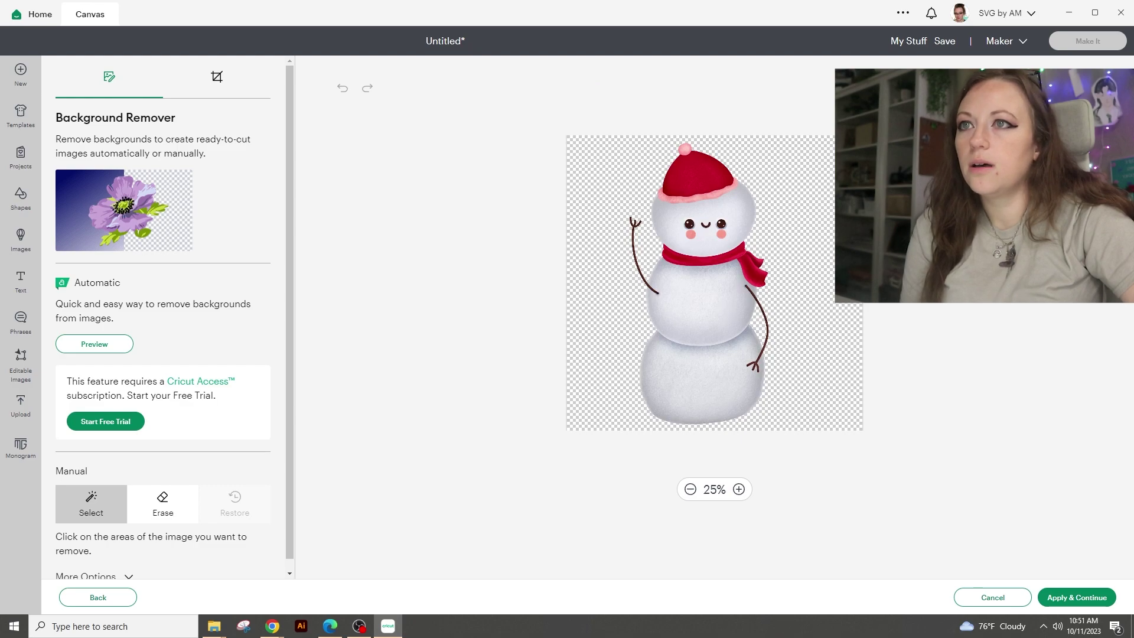
{"action": "left_click", "coordinate": [1092, 598]}
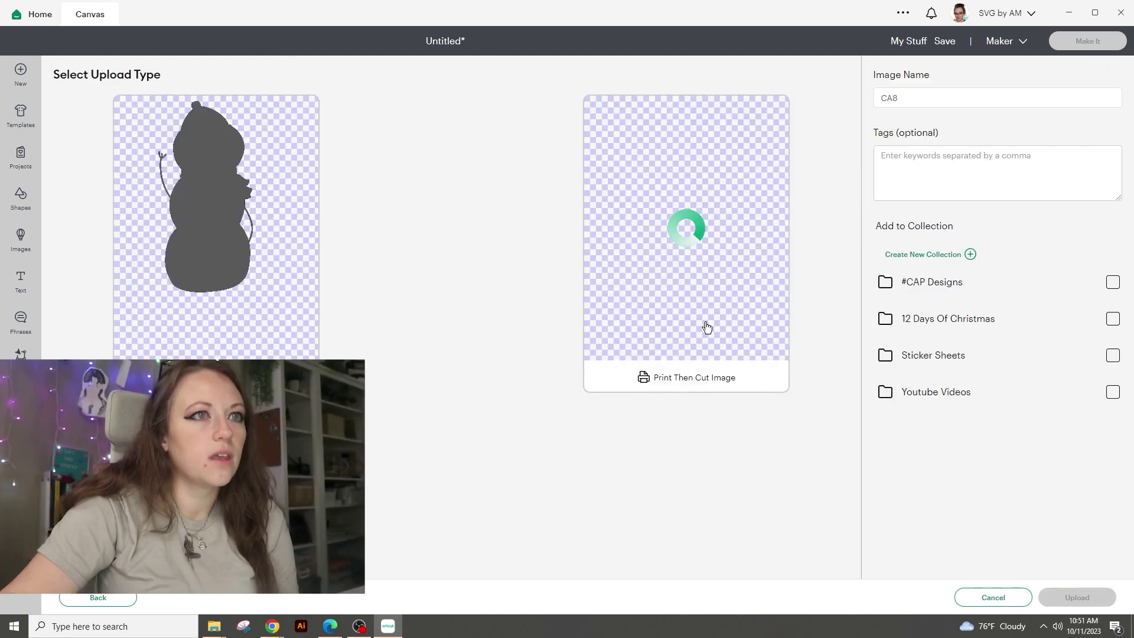
{"action": "left_click", "coordinate": [707, 327]}
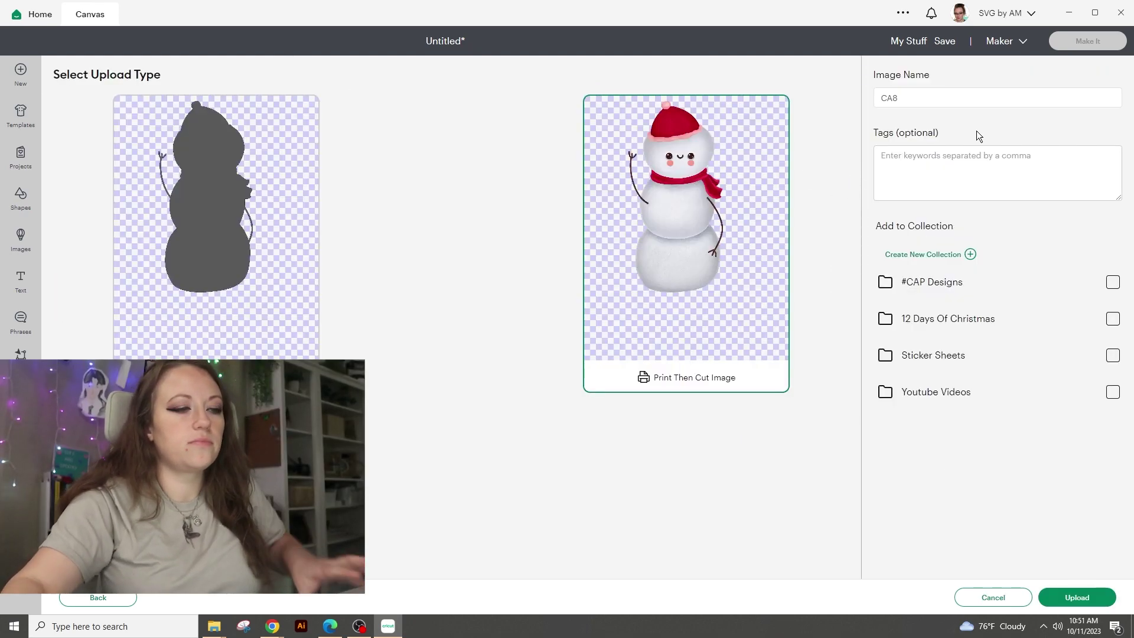
Name the image 'Snowman', add Winter and Snowman tags, and finish the upload
{"action": "left_click", "coordinate": [924, 99]}
{"action": "key", "text": "ctrl+a"}
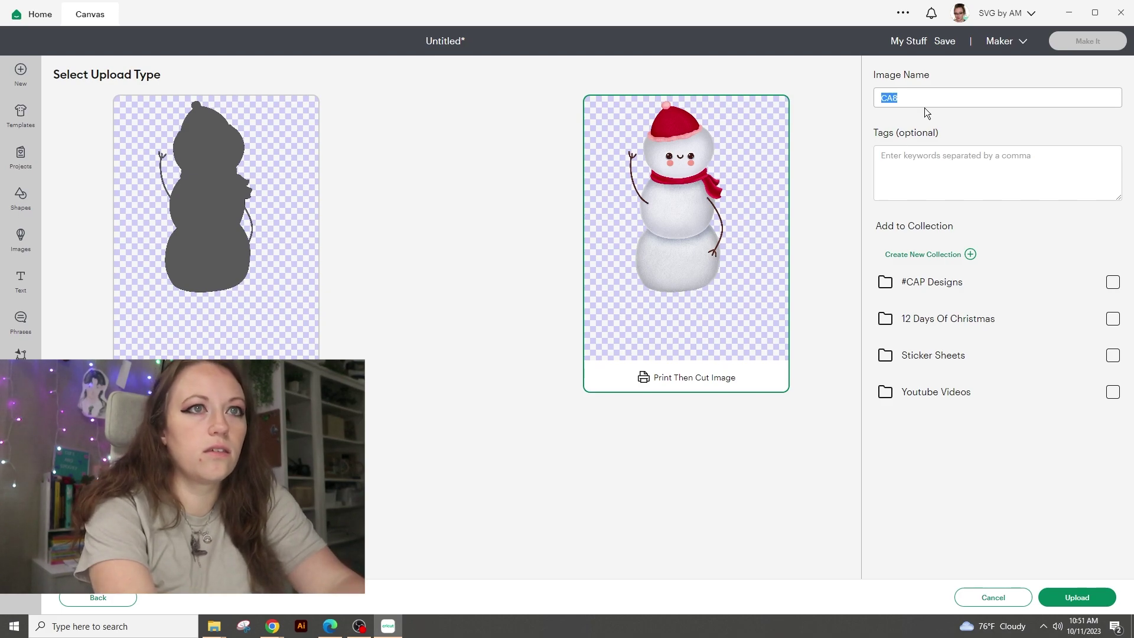
{"action": "type", "text": "Wi"}
{"action": "key", "text": "BackSpace"}
{"action": "key", "text": "BackSpace"}
{"action": "type", "text": "Snowman"}
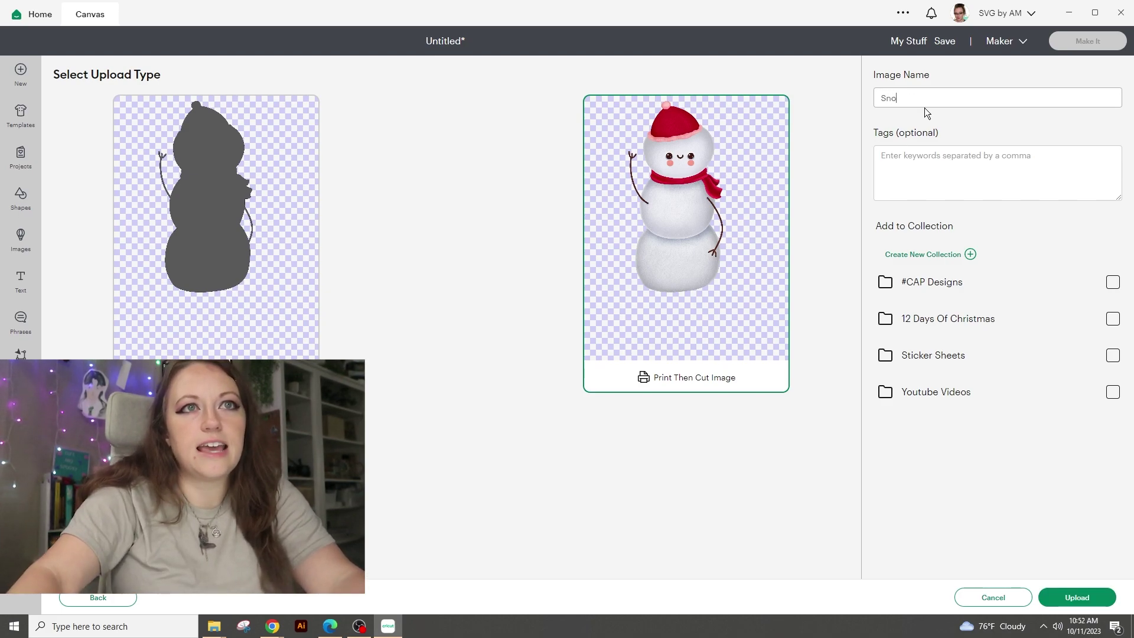
{"action": "left_click", "coordinate": [945, 190]}
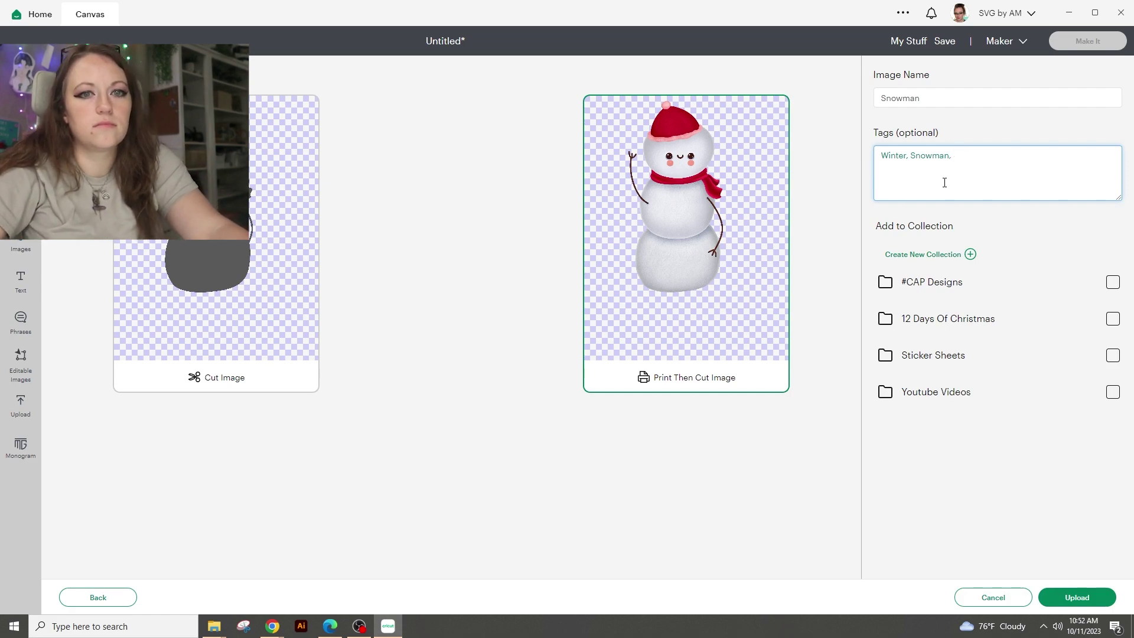
{"action": "left_click", "coordinate": [1078, 602]}
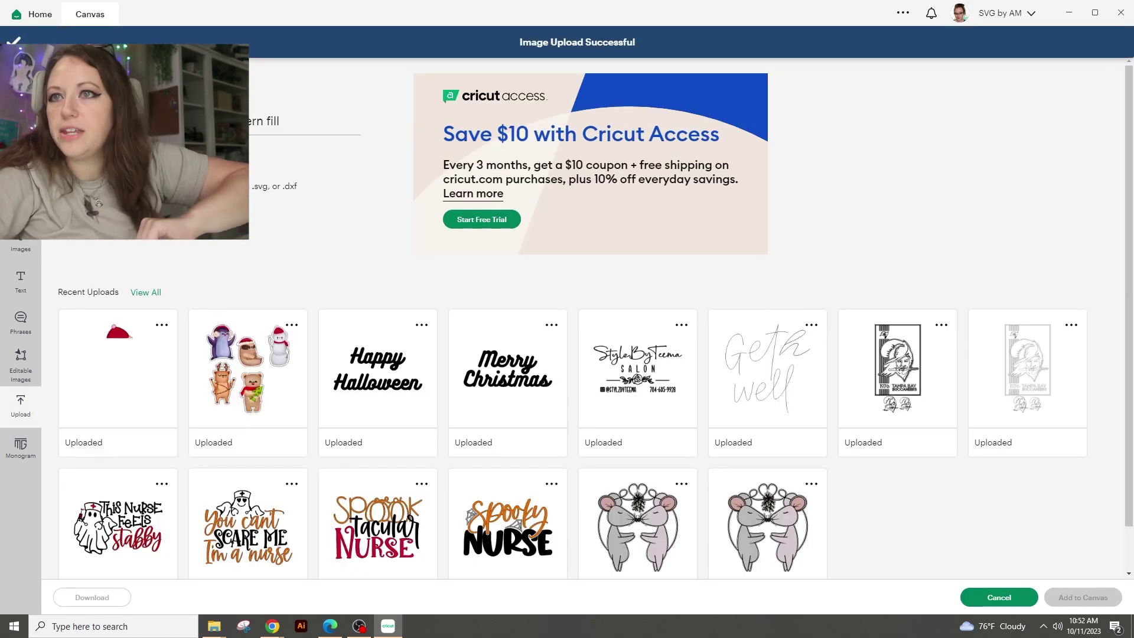
Upload the penguin PNG as a Complex image set to Print Then Cut
{"action": "left_click", "coordinate": [177, 136]}
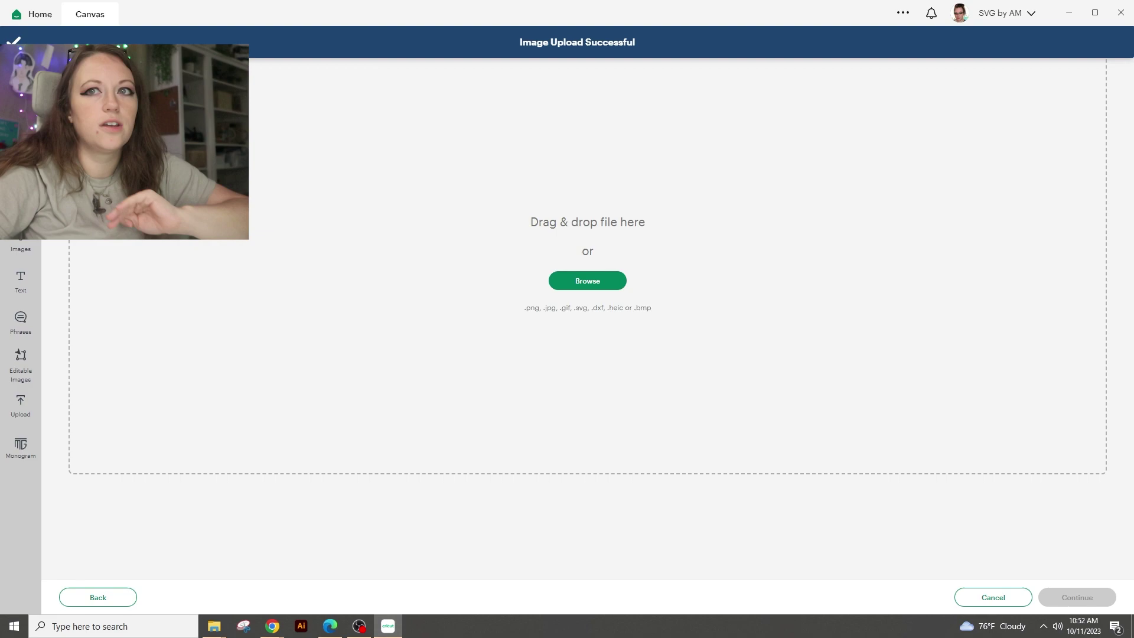
{"action": "left_click_drag", "start_coordinate": [576, 330], "coordinate": [579, 331]}
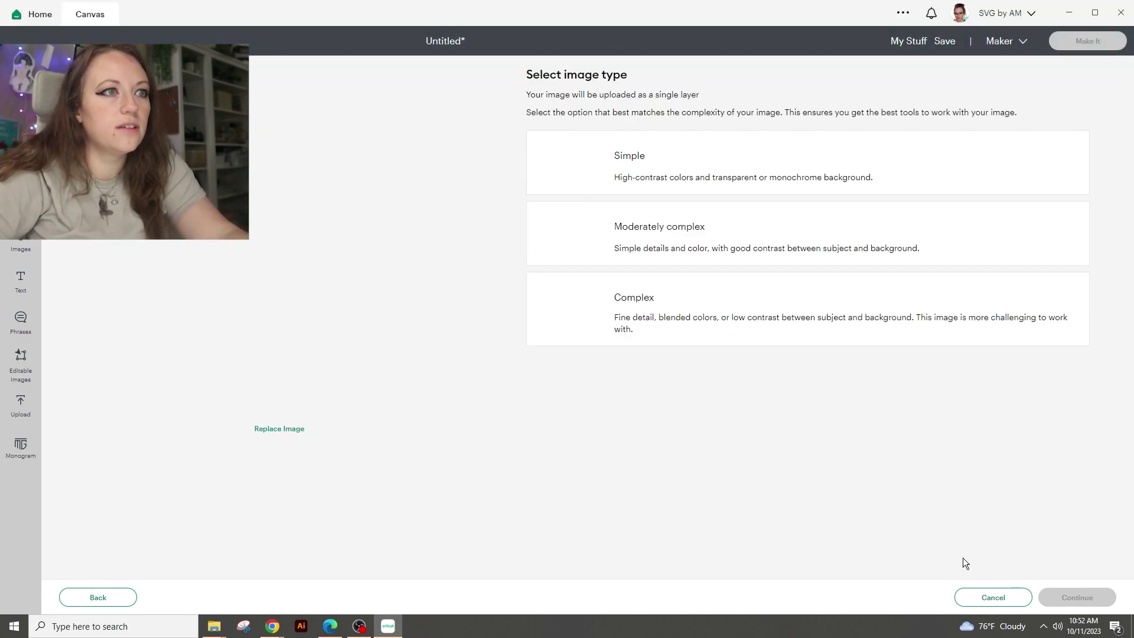
{"action": "left_click", "coordinate": [635, 322]}
{"action": "left_click", "coordinate": [1076, 597]}
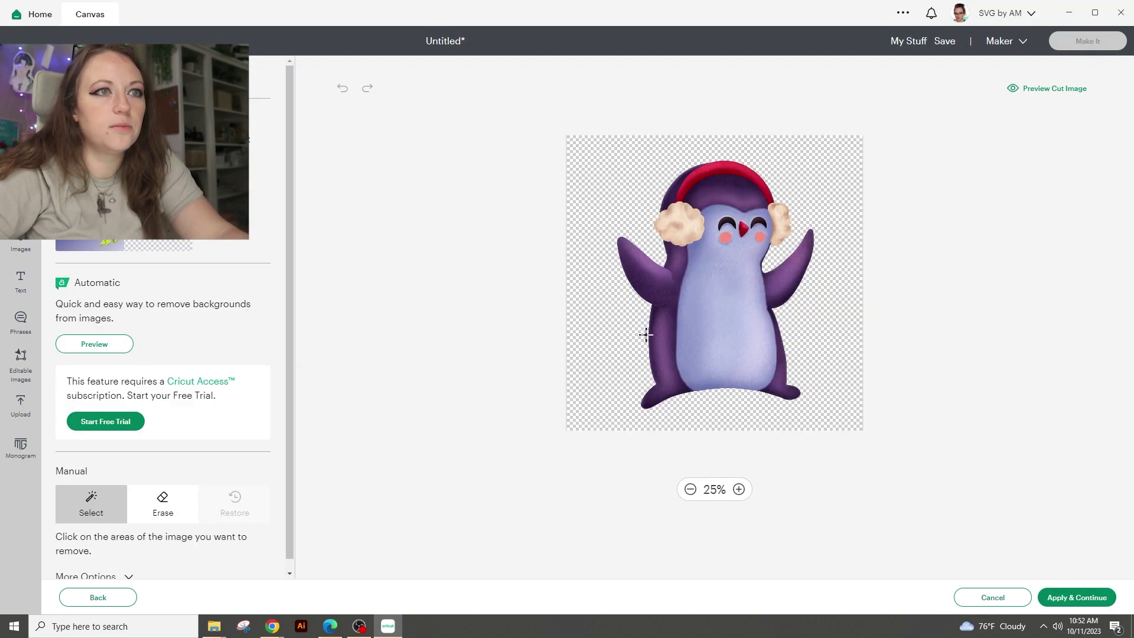
{"action": "left_click", "coordinate": [1065, 597]}
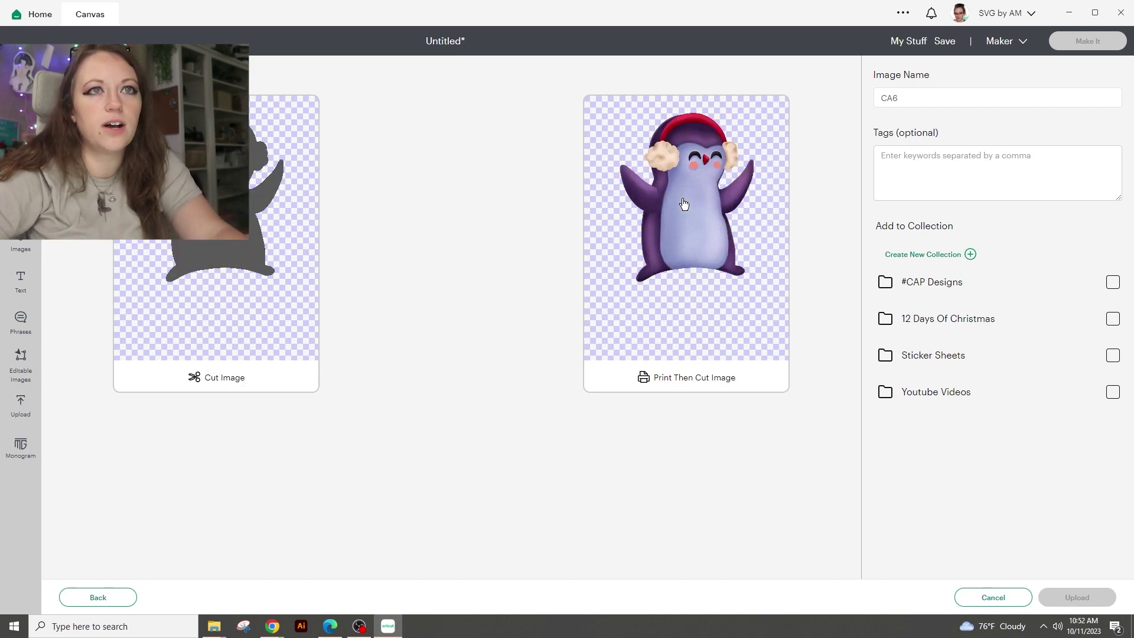
{"action": "left_click", "coordinate": [684, 204]}
Name it 'Penguin', tag it Penguin, Winter, Christmas, and upload it
{"action": "double_click", "coordinate": [943, 102]}
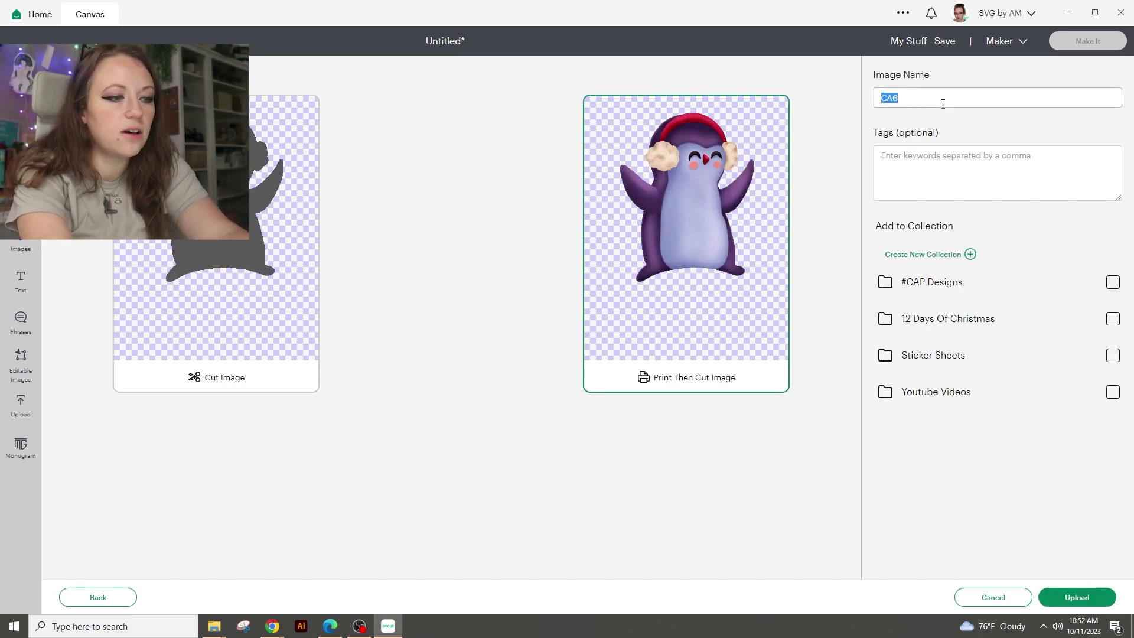
{"action": "type", "text": "Penguin"}
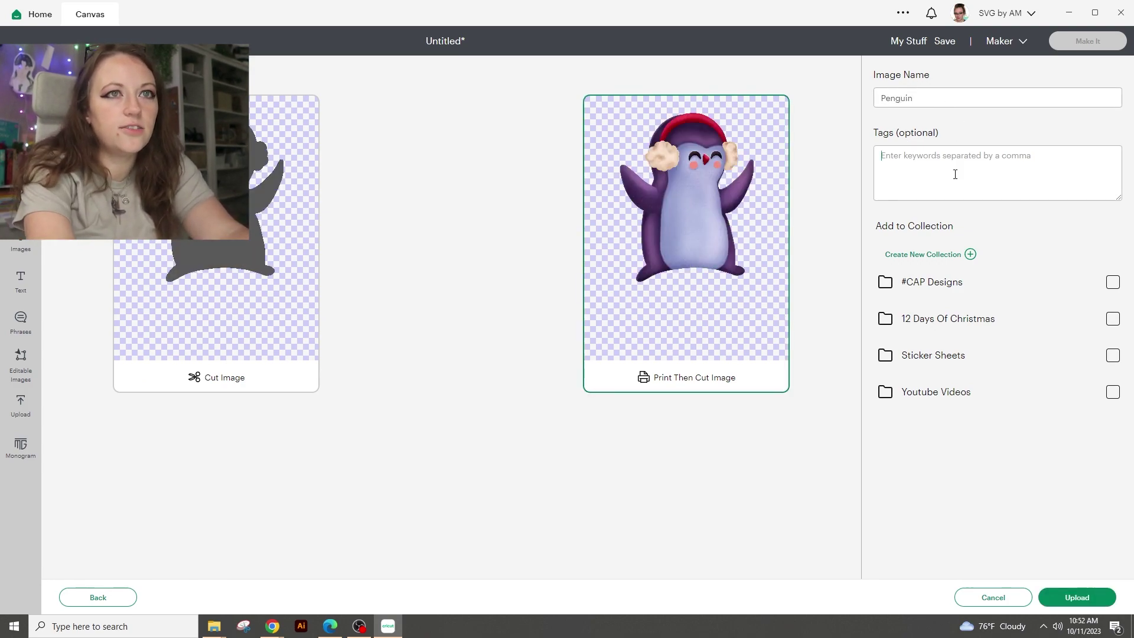
{"action": "left_click", "coordinate": [955, 174]}
{"action": "type", "text": "Penguin"}
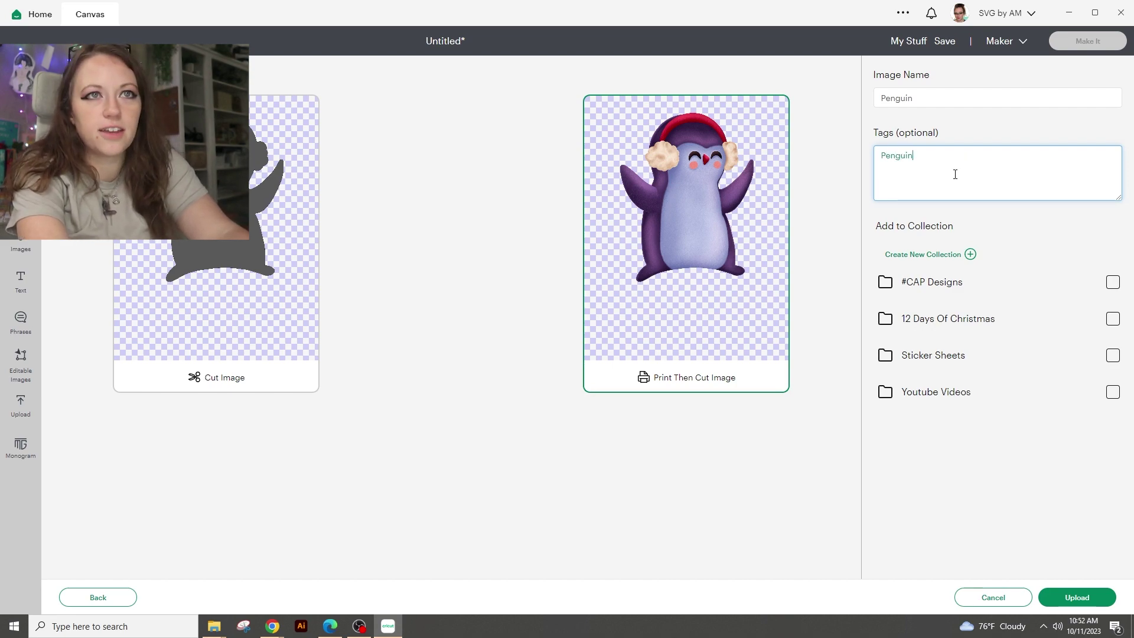
{"action": "type", "text": ", QW"}
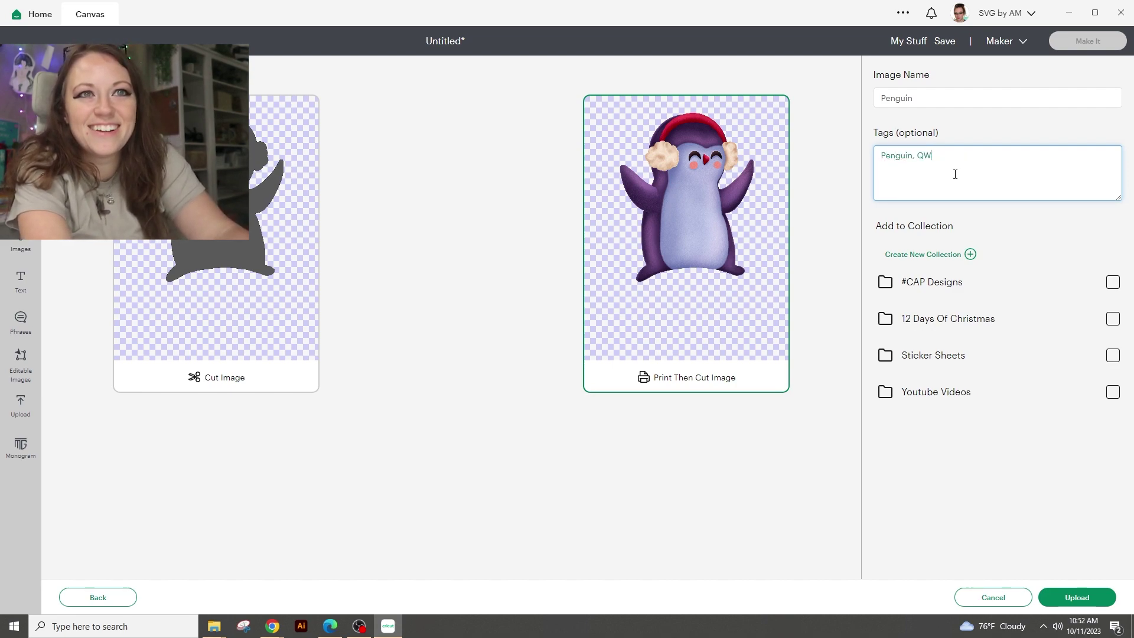
{"action": "key", "text": "BackSpace"}
{"action": "key", "text": "BackSpace"}
{"action": "type", "text": "Winter, Christmas"}
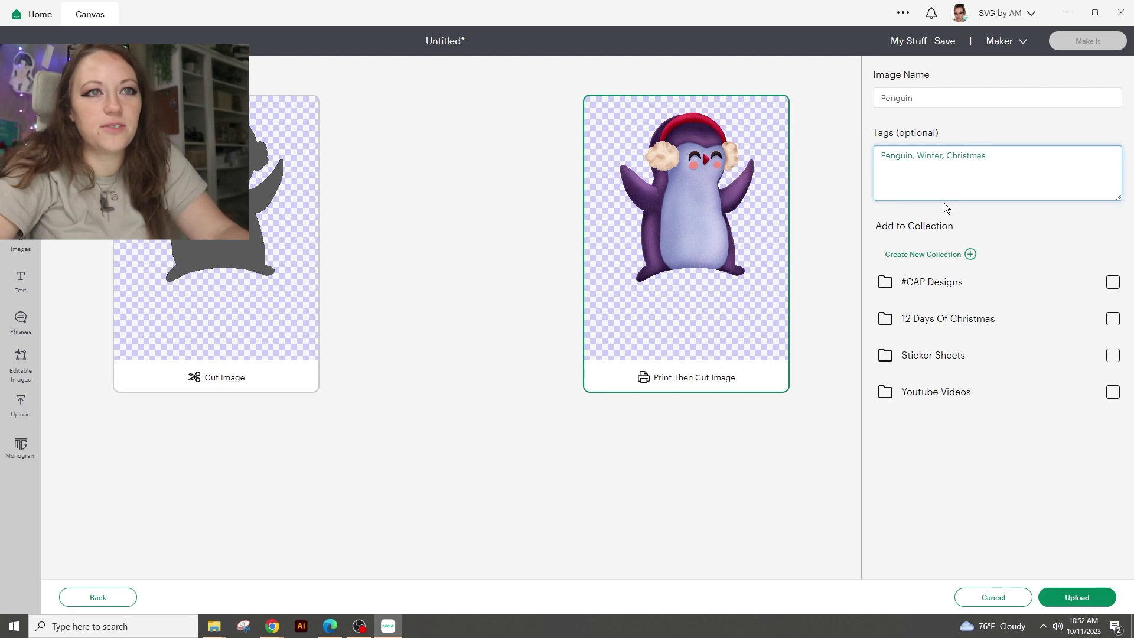
{"action": "left_click", "coordinate": [1061, 597]}
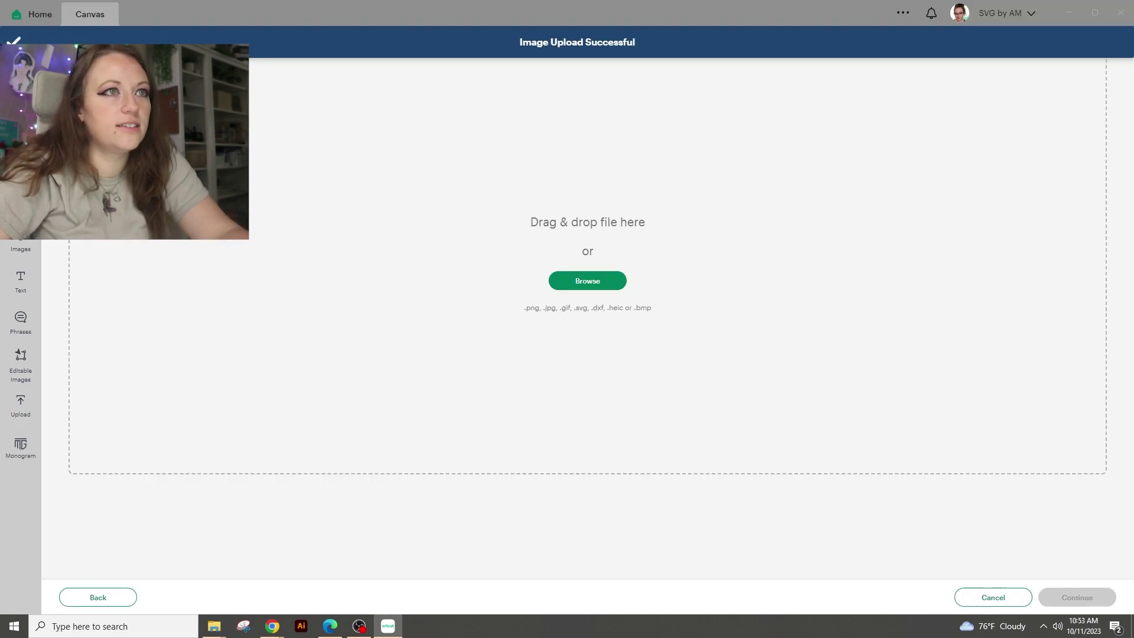
Upload the reindeer as a Complex Print Then Cut image named 'Reindeer' with Winter, Christmas tags
{"action": "left_click", "coordinate": [650, 325]}
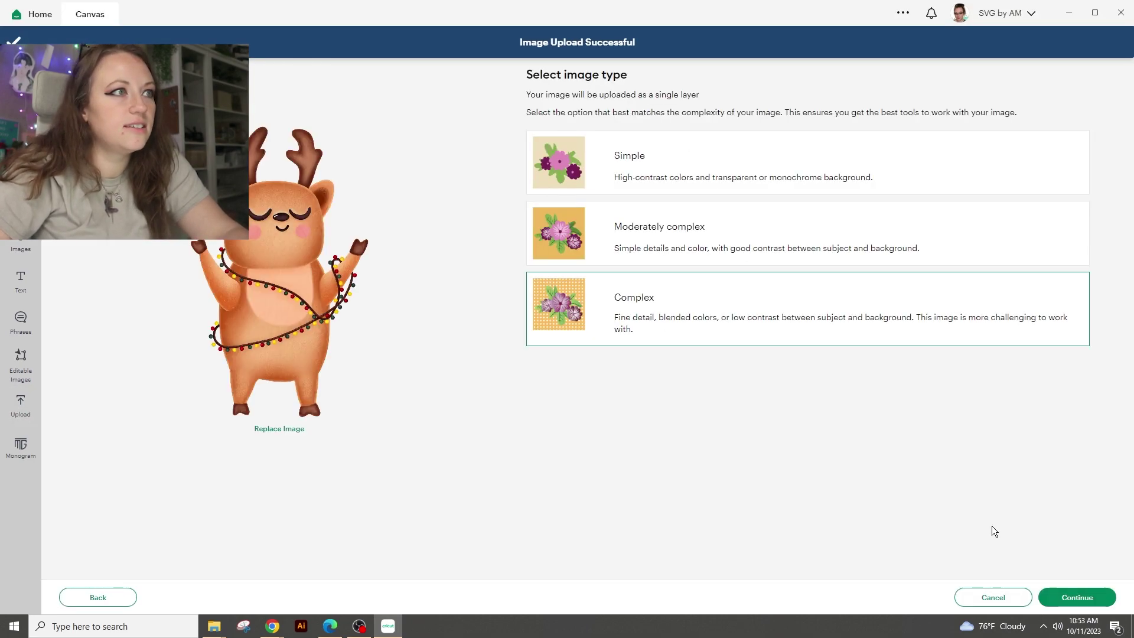
{"action": "left_click", "coordinate": [1044, 587]}
{"action": "left_click", "coordinate": [1077, 597]}
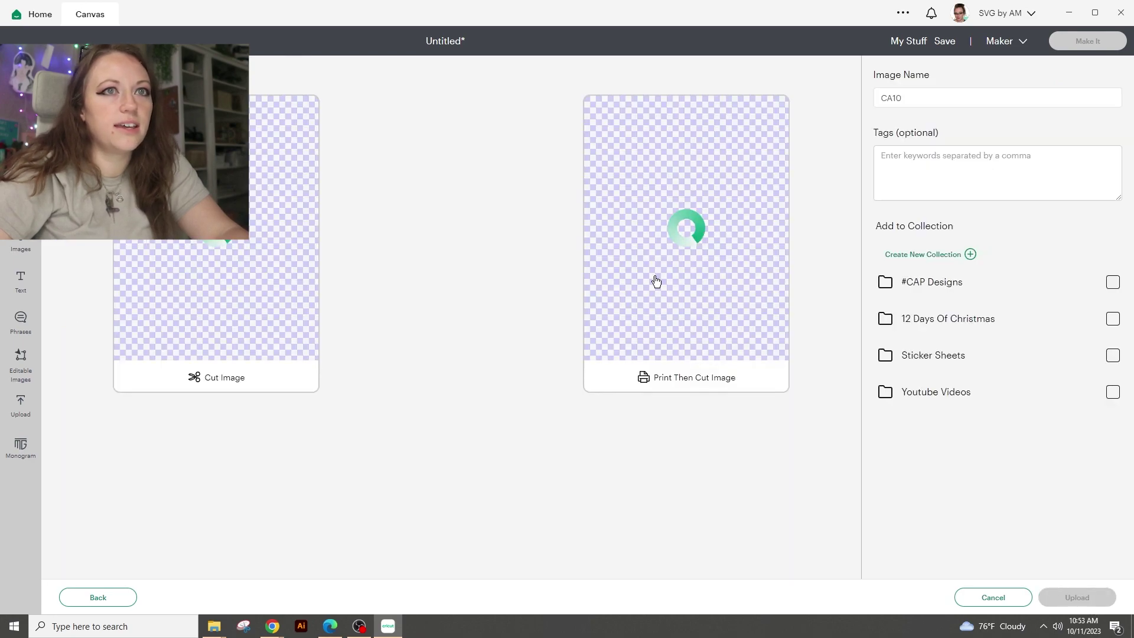
{"action": "left_click", "coordinate": [671, 247]}
{"action": "left_click", "coordinate": [965, 167]}
{"action": "key", "text": "ctrl+v"}
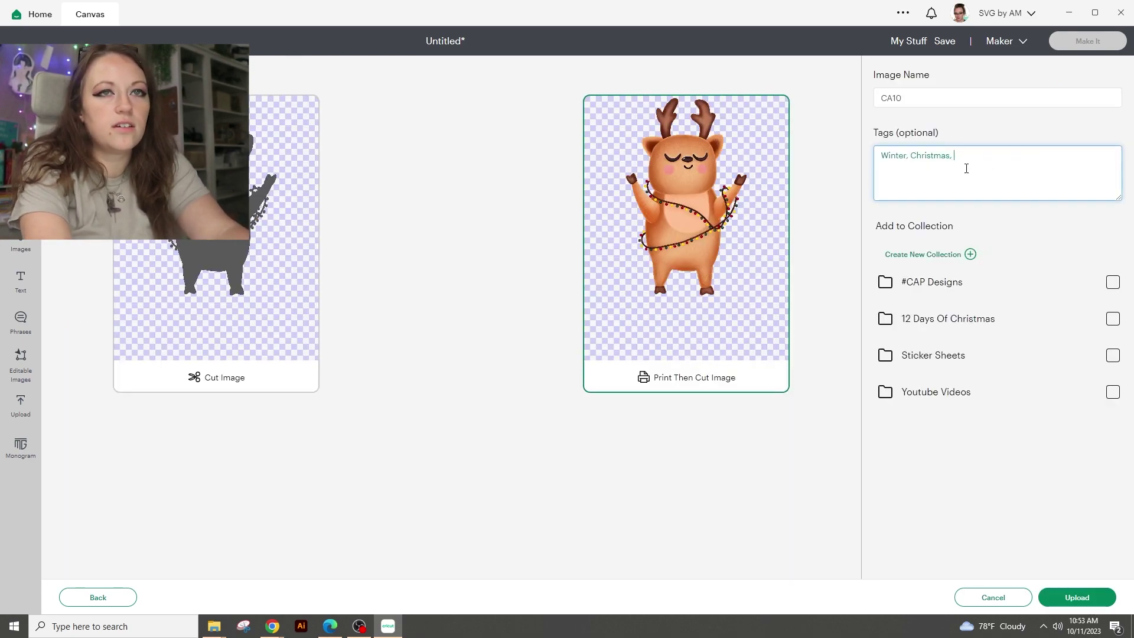
{"action": "type", "text": "Reindeer"}
{"action": "double_click", "coordinate": [913, 99]}
{"action": "type", "text": "R"}
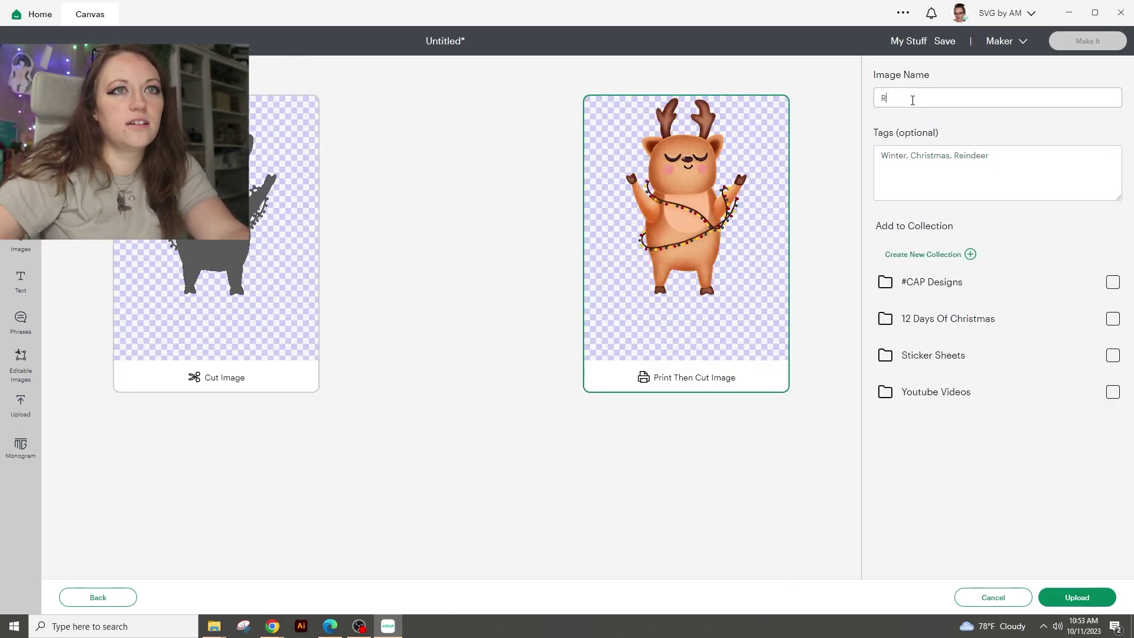
{"action": "type", "text": "eindeer"}
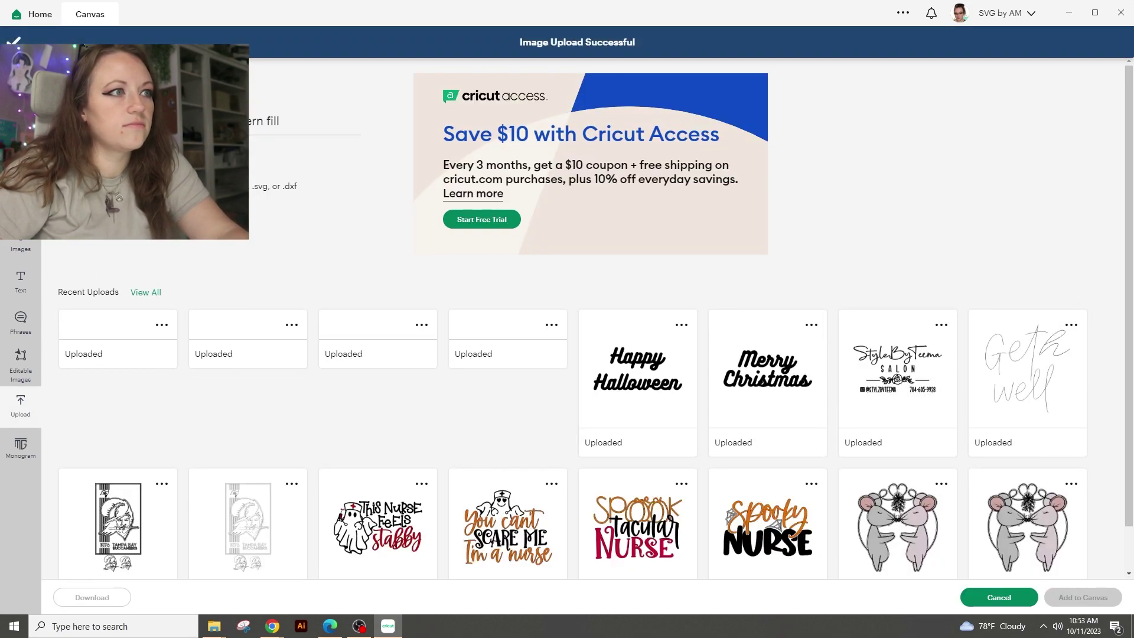
Upload the bear as a Print Then Cut image named 'Bear', tagged Winter, Christmas, Bear
{"action": "left_click", "coordinate": [148, 118]}
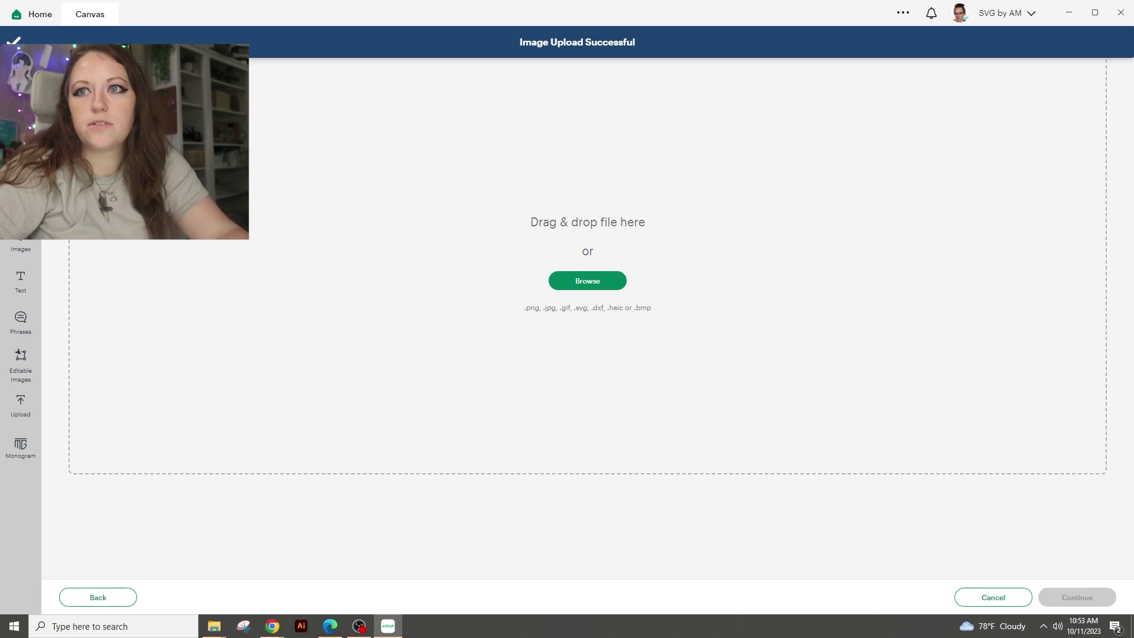
{"action": "left_click_drag", "start_coordinate": [541, 280], "coordinate": [542, 282]}
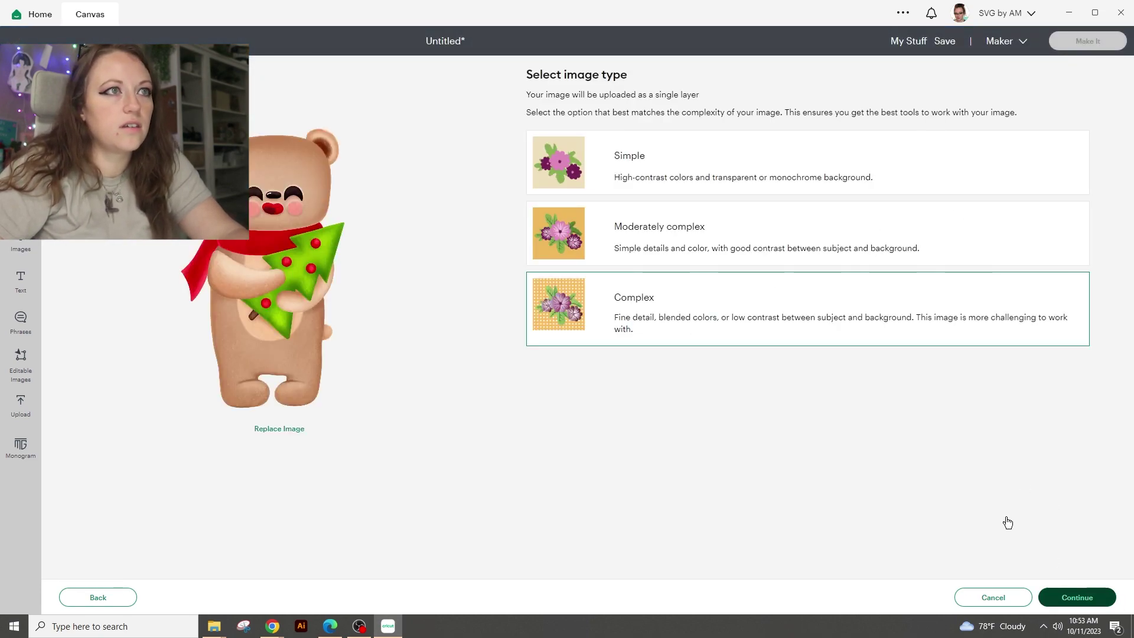
{"action": "left_click", "coordinate": [1074, 598]}
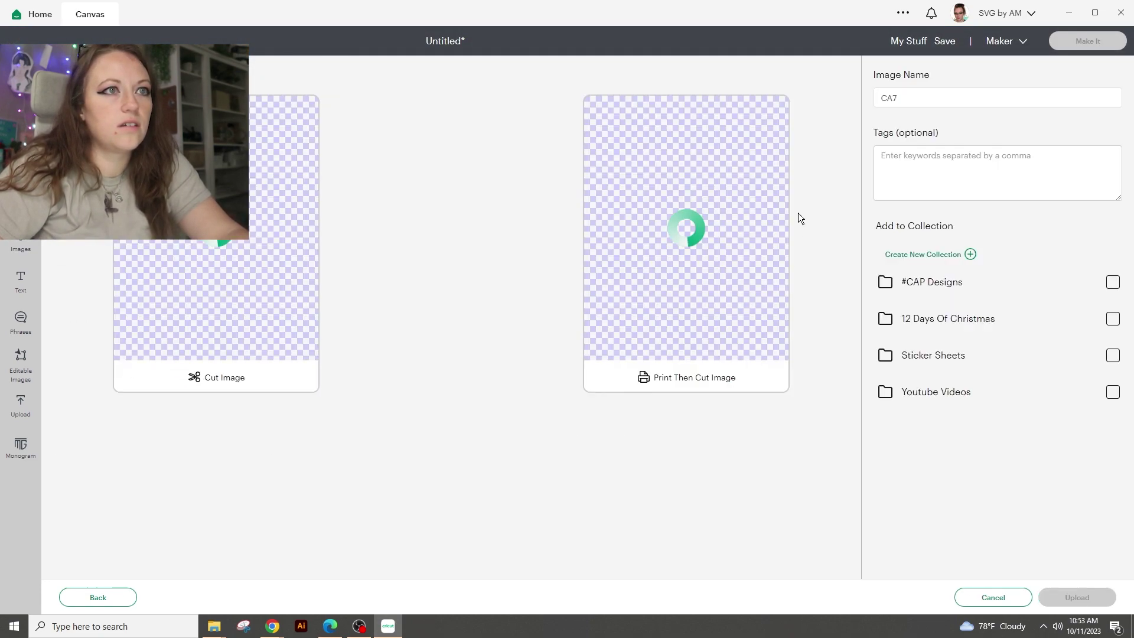
{"action": "left_click", "coordinate": [747, 215]}
{"action": "left_click", "coordinate": [956, 105]}
{"action": "type", "text": "Bear"}
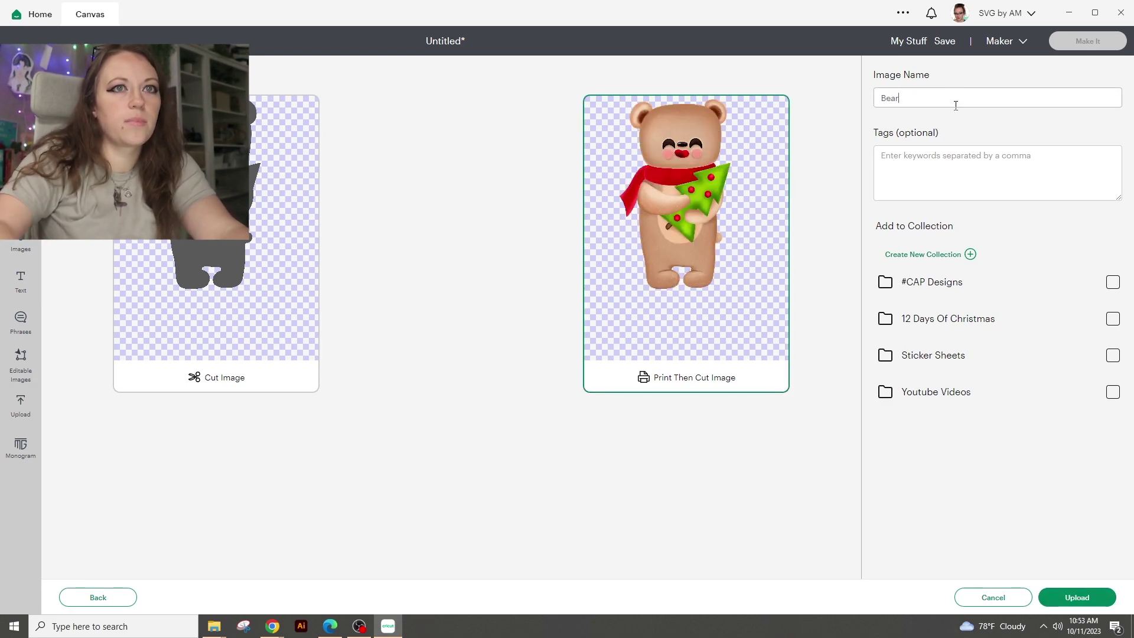
{"action": "left_click", "coordinate": [1014, 182]}
{"action": "type", "text": "Winter, Christmas, Bear"}
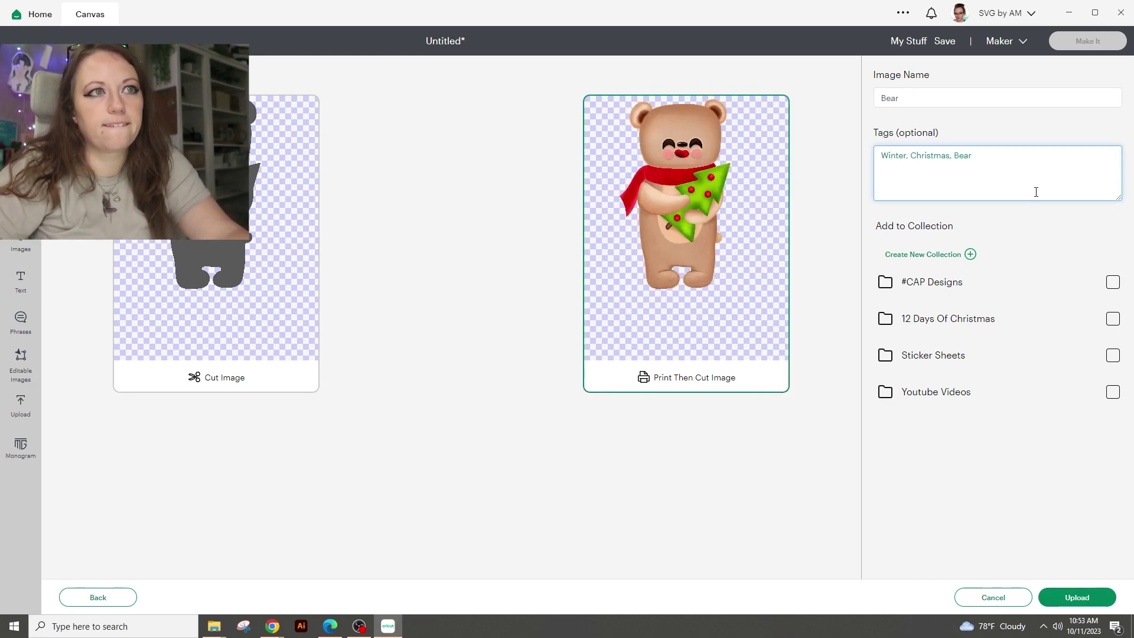
{"action": "left_click", "coordinate": [1077, 597]}
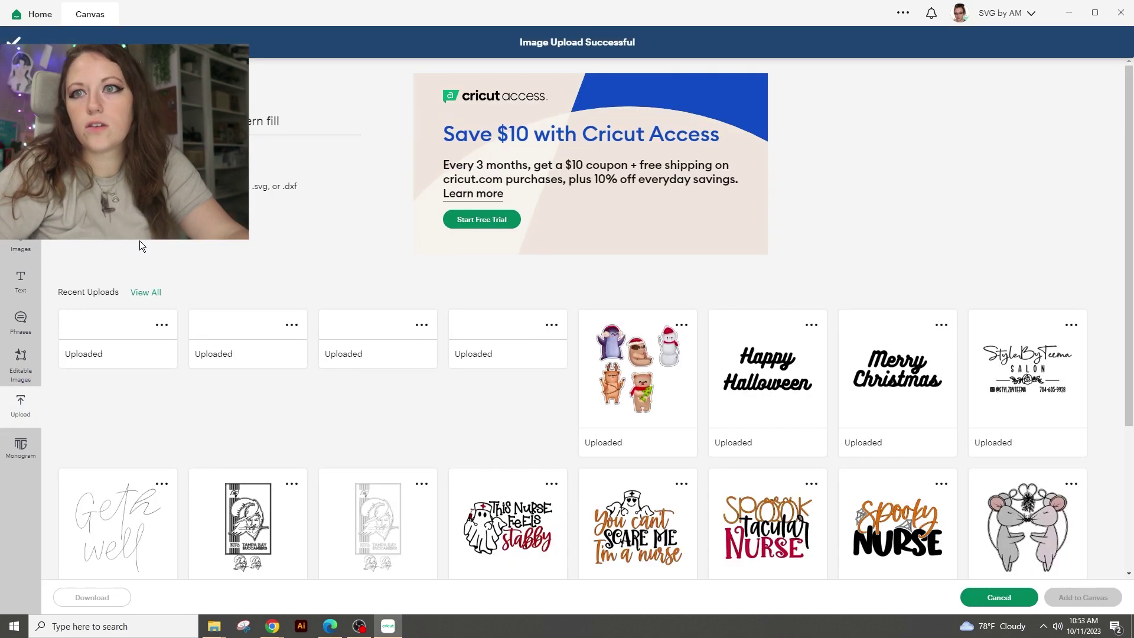
Upload the Christmas tree as a Complex Print Then Cut image tagged Christmas Tree, Winter, Christmas
{"action": "left_click", "coordinate": [139, 240]}
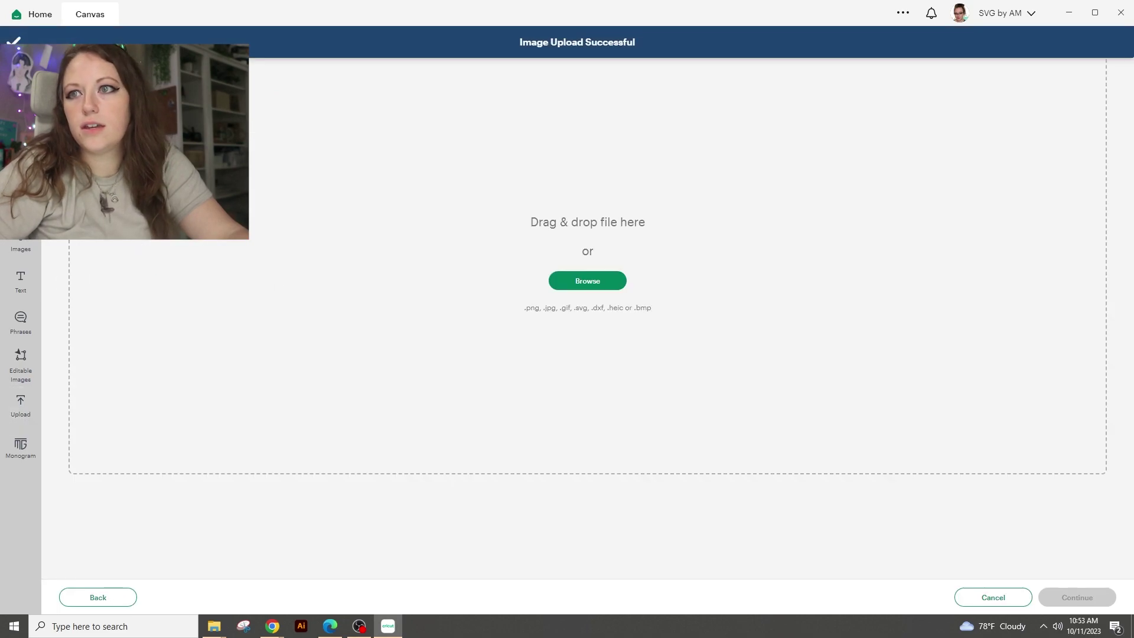
{"action": "left_click", "coordinate": [803, 308]}
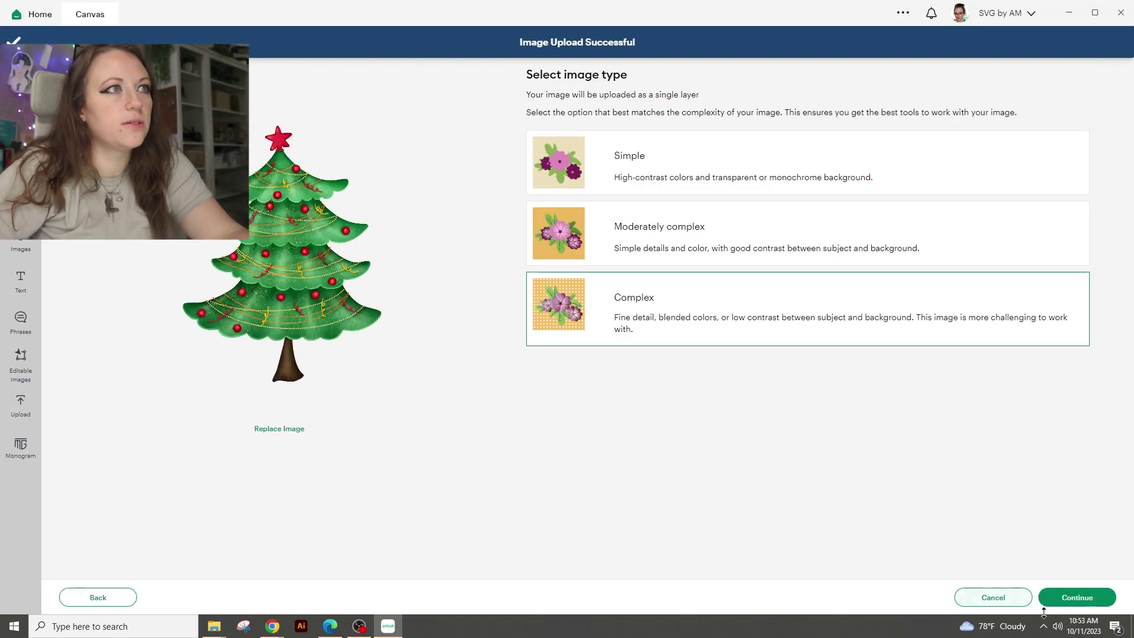
{"action": "left_click", "coordinate": [1077, 597]}
{"action": "left_click", "coordinate": [1112, 605]}
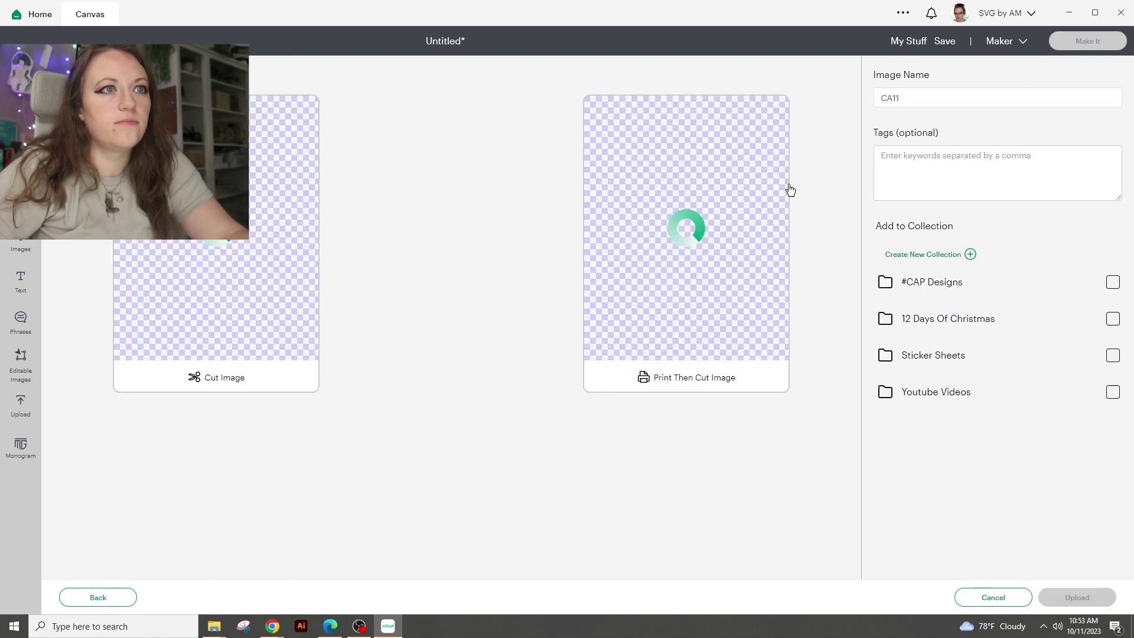
{"action": "left_click", "coordinate": [740, 228]}
{"action": "double_click", "coordinate": [924, 96]}
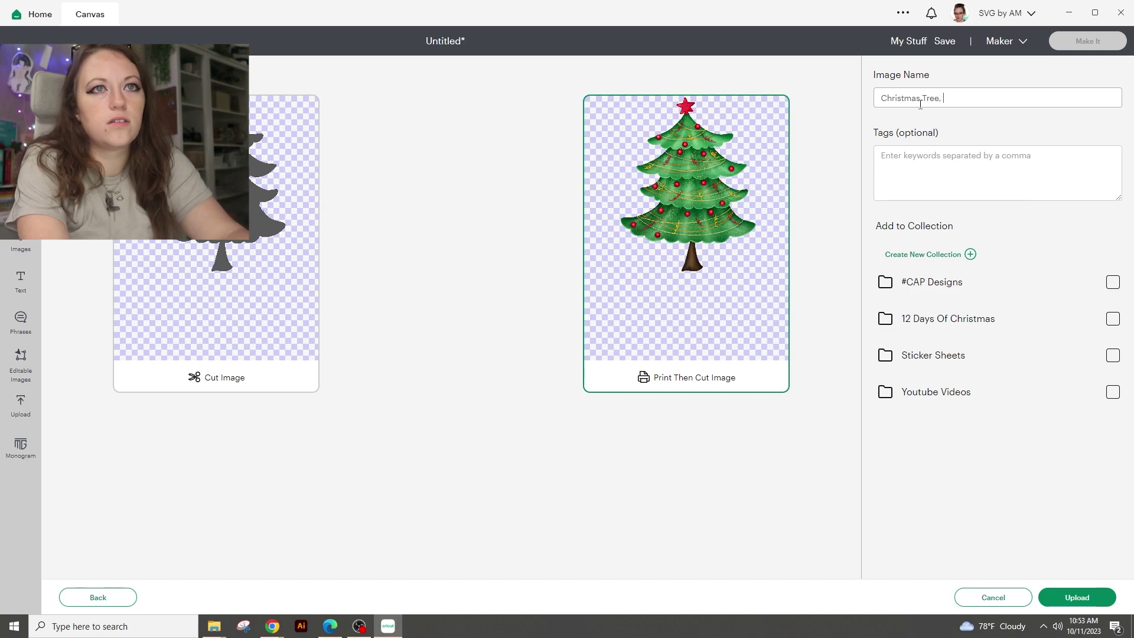
{"action": "key", "text": "BackSpace"}
{"action": "key", "text": "Tab"}
{"action": "type", "text": "Christmas Tree, Winter, Christmas"}
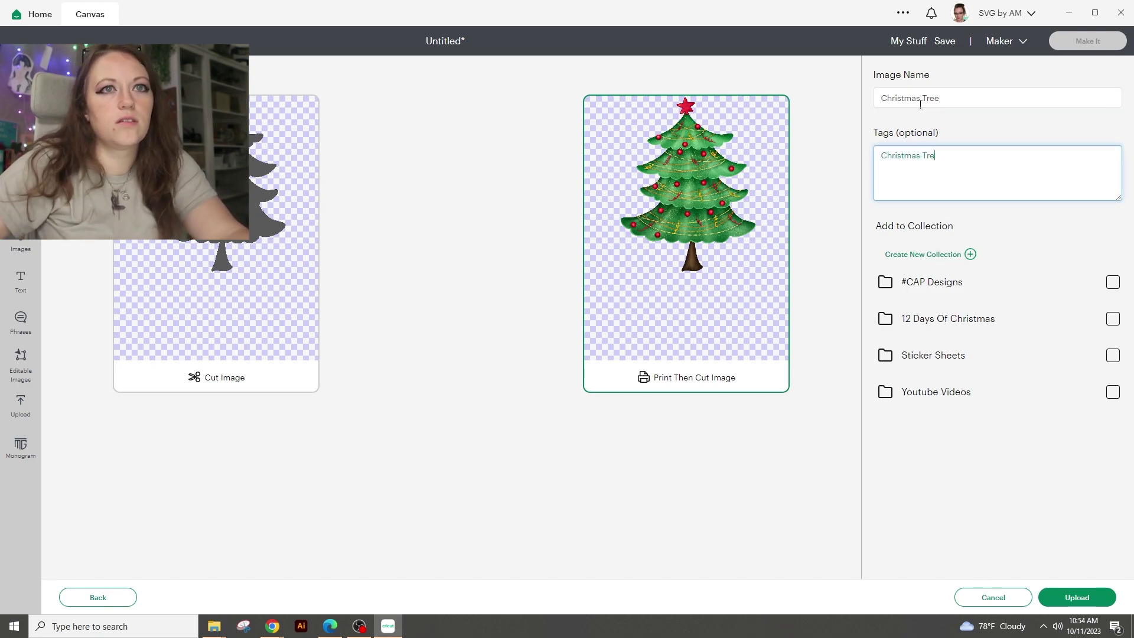
{"action": "left_click", "coordinate": [1076, 597]}
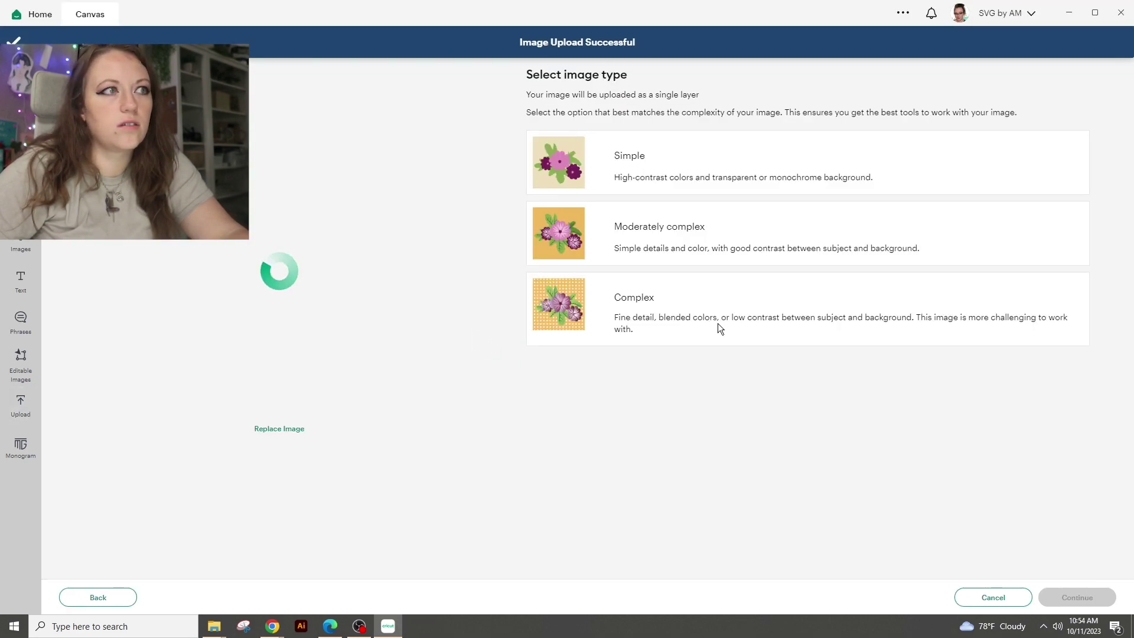
Upload the present as a Complex image, renaming it before upload
{"action": "left_click", "coordinate": [719, 326]}
{"action": "left_click", "coordinate": [1076, 597]}
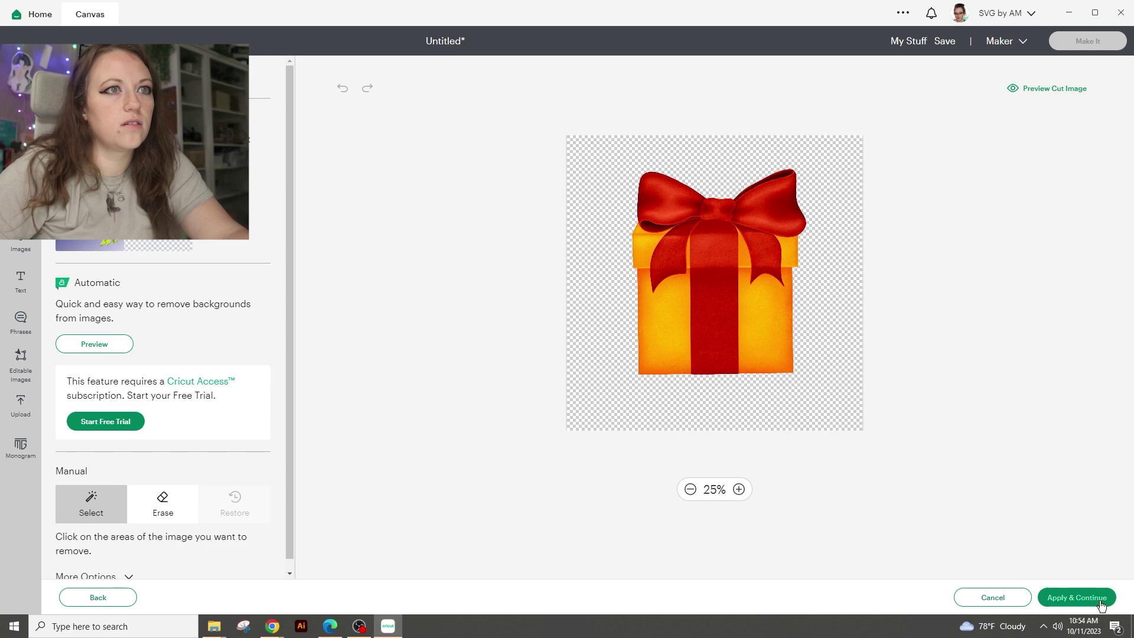
{"action": "left_click", "coordinate": [1077, 597]}
{"action": "double_click", "coordinate": [918, 97]}
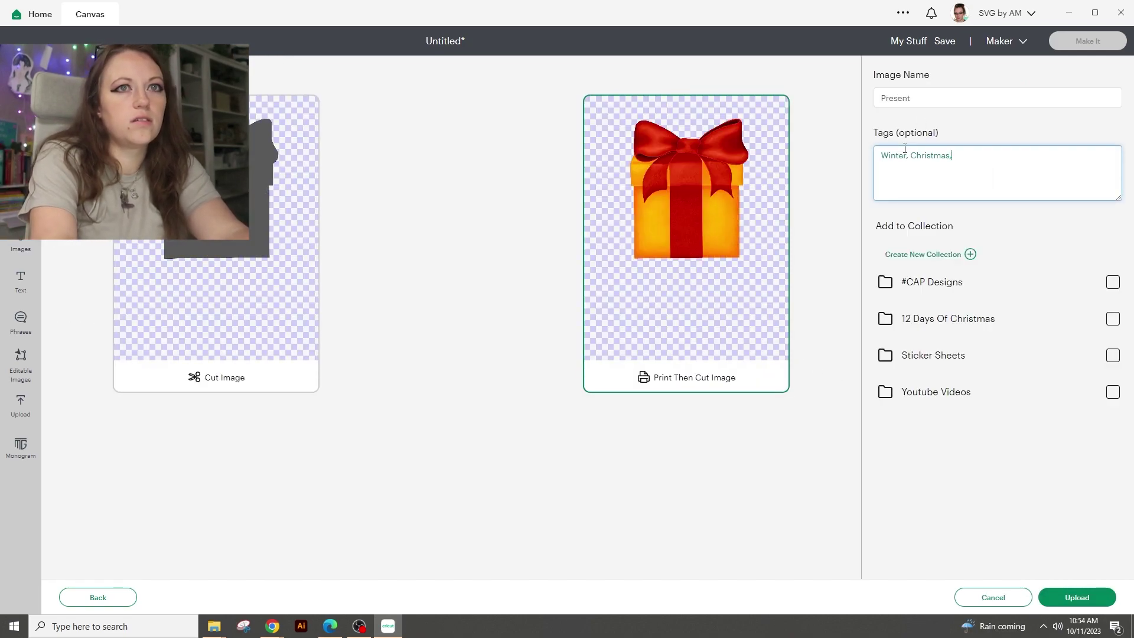
{"action": "left_click", "coordinate": [1083, 604]}
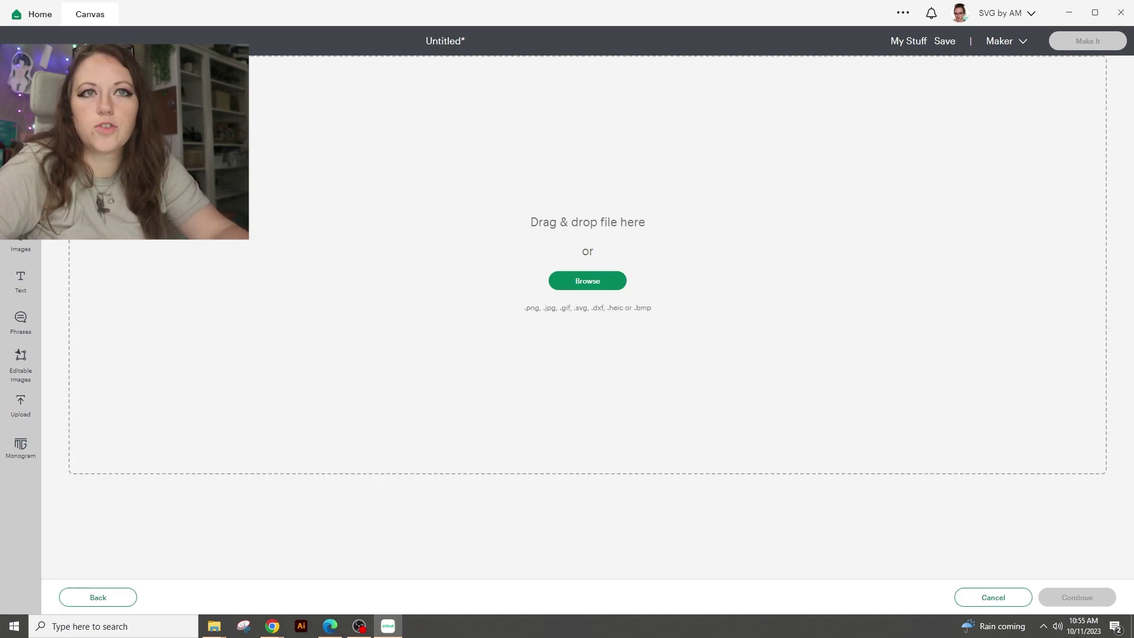
Bring in the bell file as a Complex image, rename it, and set it to Print Then Cut
{"action": "left_click_drag", "start_coordinate": [601, 286], "coordinate": [597, 287]}
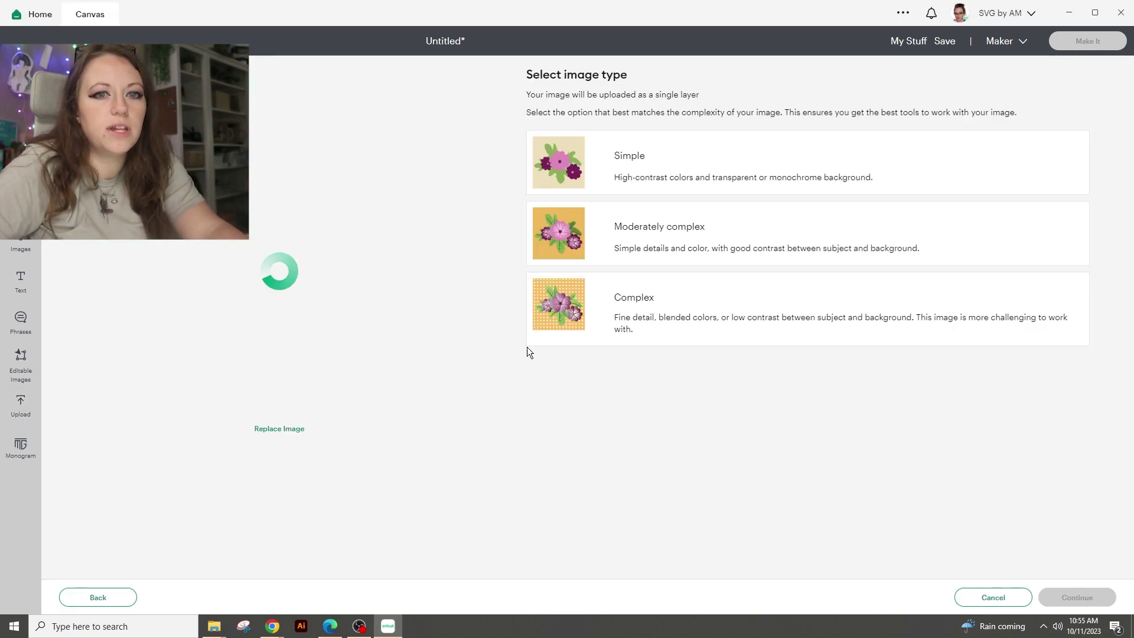
{"action": "left_click", "coordinate": [590, 340]}
{"action": "left_click", "coordinate": [1092, 598]}
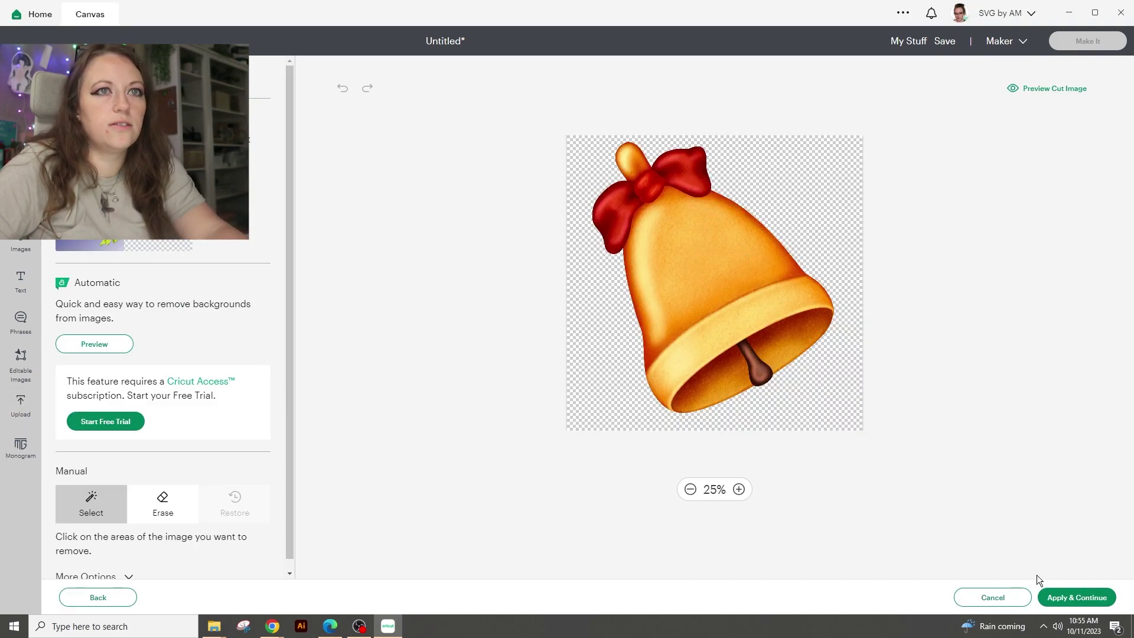
{"action": "left_click", "coordinate": [1060, 597]}
{"action": "double_click", "coordinate": [894, 98]}
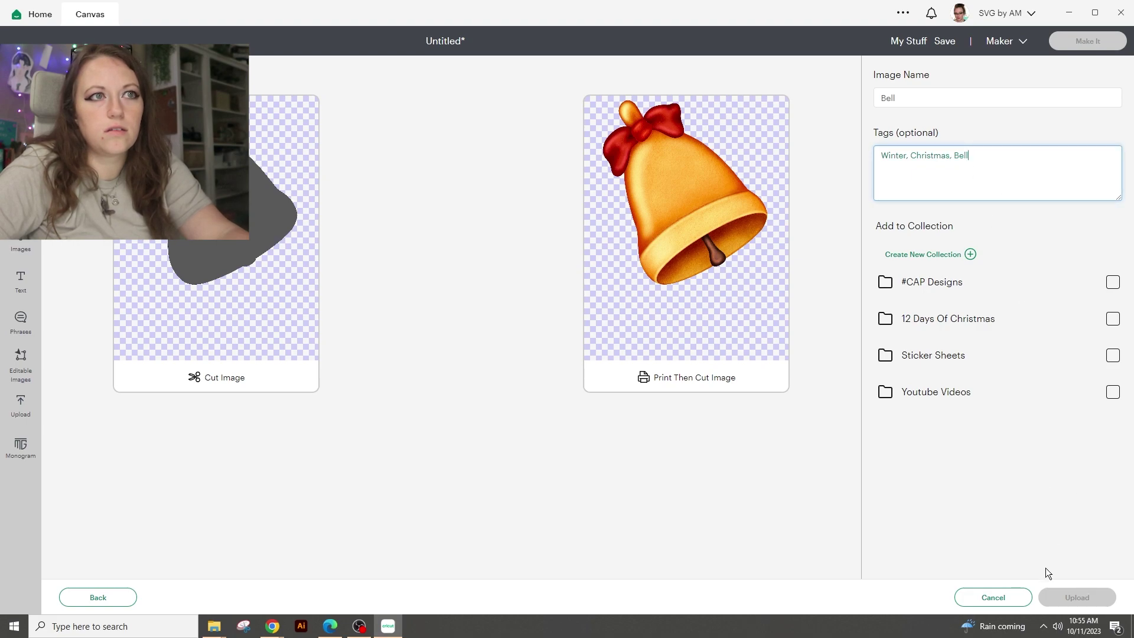
{"action": "left_click", "coordinate": [693, 267]}
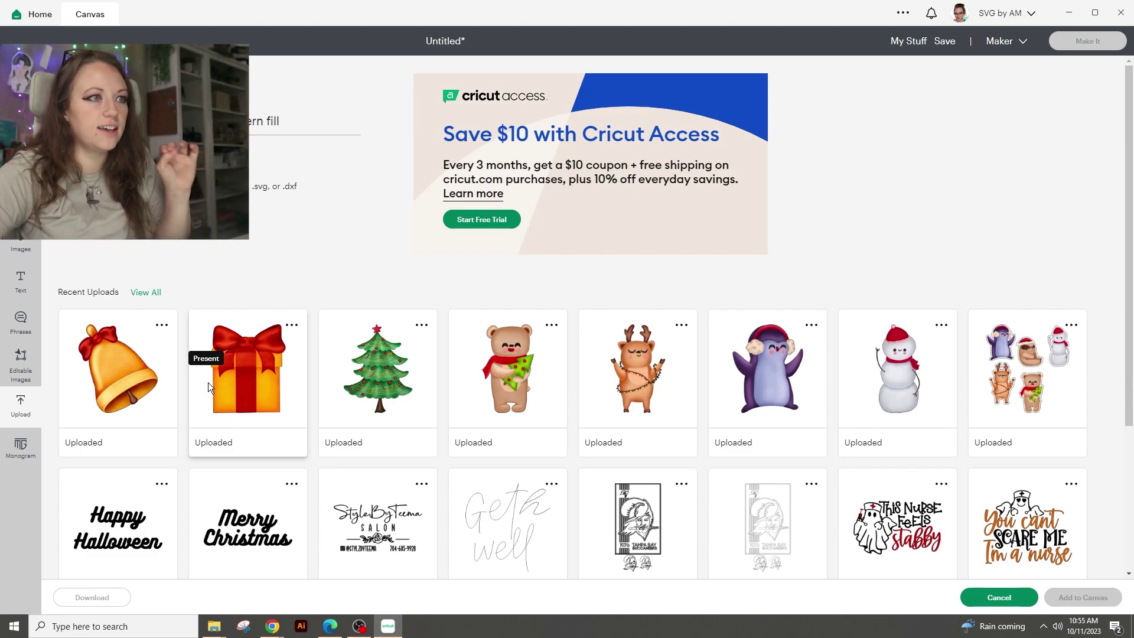
Select the Bell, Present, Christmas Tree, Bear, Reindeer, Penguin and Snowman uploads and add them to the canvas
{"action": "left_click", "coordinate": [148, 378]}
{"action": "left_click", "coordinate": [217, 384]}
{"action": "left_click", "coordinate": [355, 384]}
{"action": "left_click", "coordinate": [475, 380]}
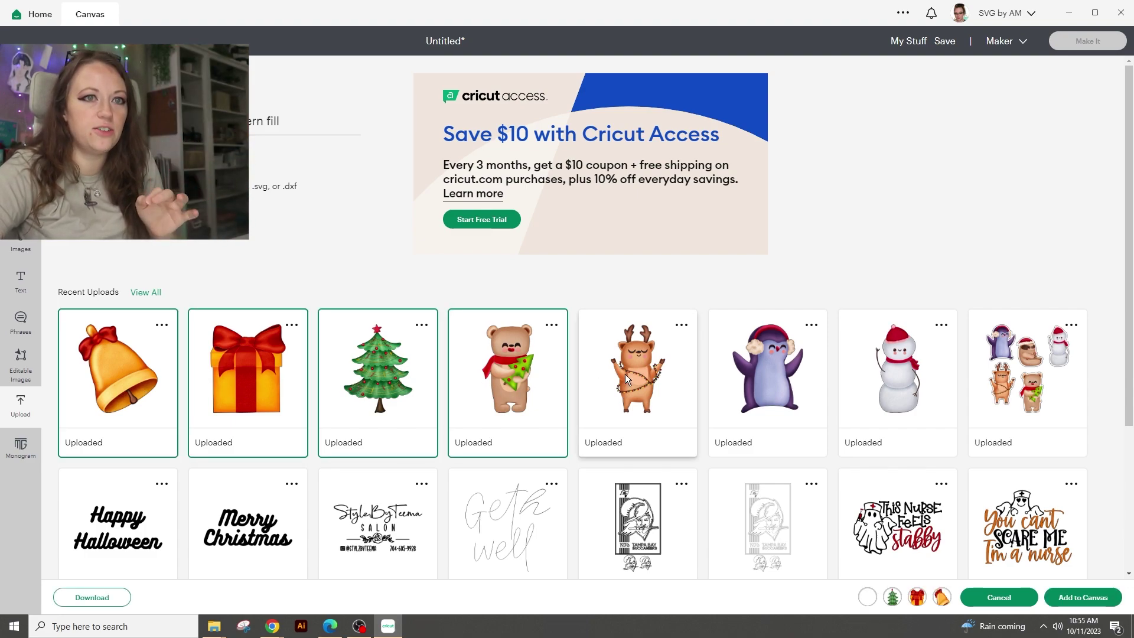
{"action": "left_click", "coordinate": [625, 374]}
{"action": "left_click", "coordinate": [716, 387]}
{"action": "left_click", "coordinate": [874, 384]}
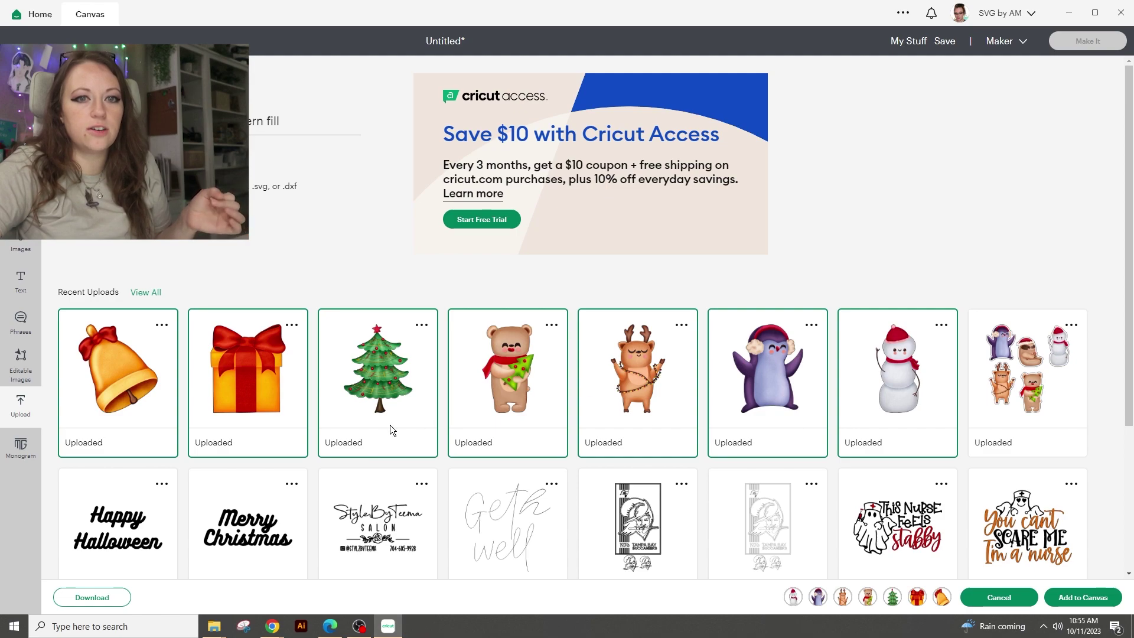
{"action": "left_click", "coordinate": [1082, 597]}
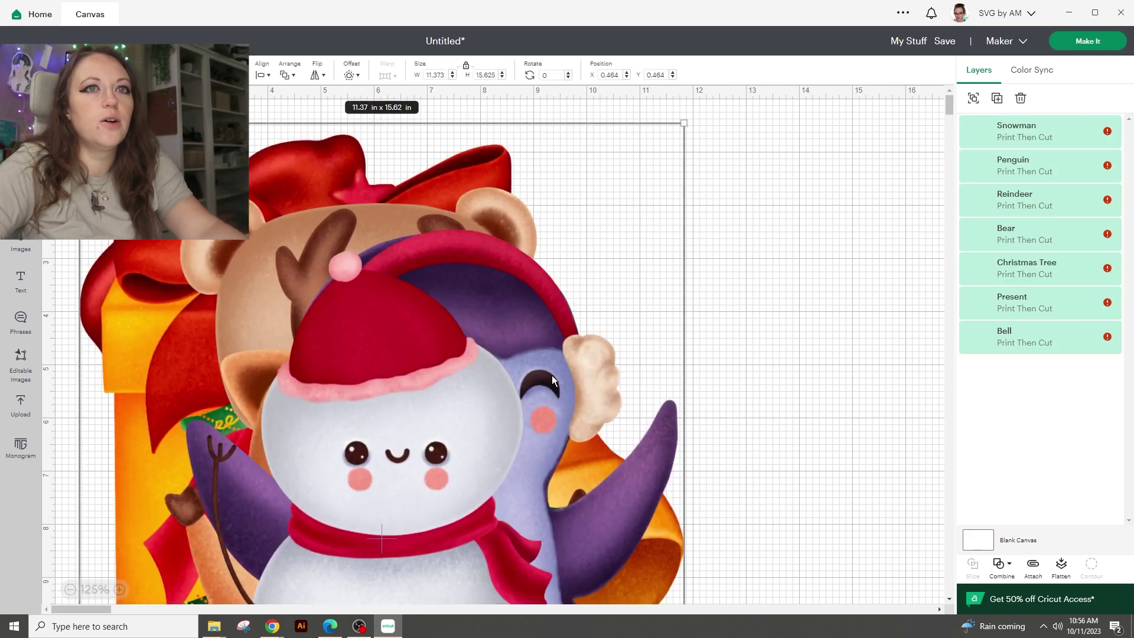
Resize the stacked image group to about 2.8 x 3.9 in and move it top-left
{"action": "left_click_drag", "start_coordinate": [684, 123], "coordinate": [540, 140]}
{"action": "left_click_drag", "start_coordinate": [627, 101], "coordinate": [453, 352]}
{"action": "left_click", "coordinate": [628, 337]}
{"action": "left_click", "coordinate": [352, 386]}
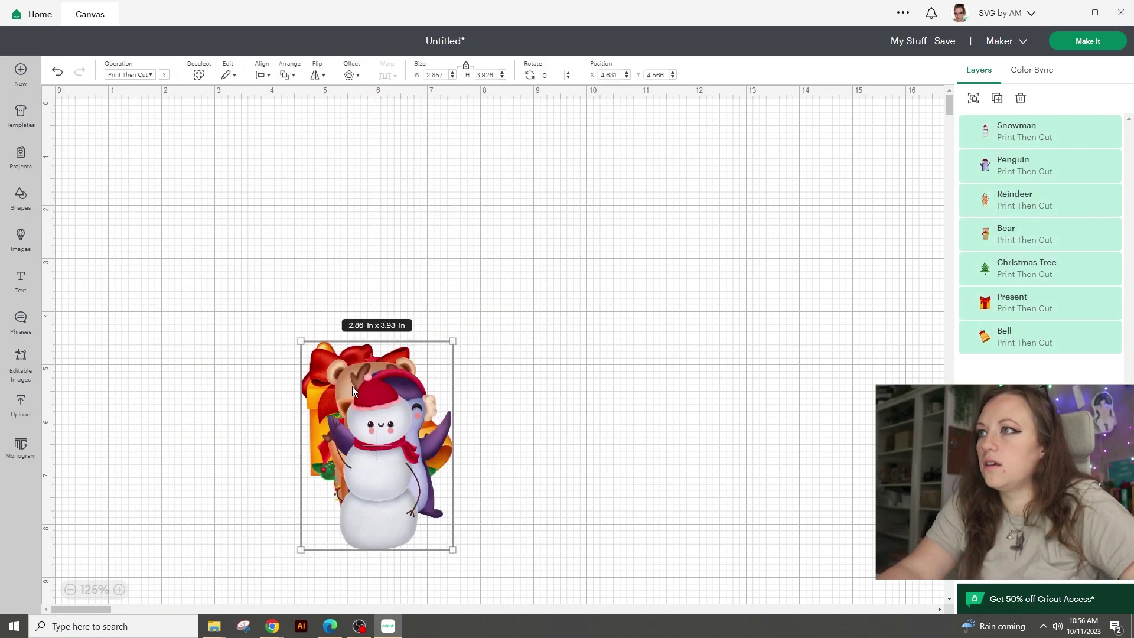
{"action": "left_click_drag", "start_coordinate": [352, 386], "coordinate": [187, 155]}
{"action": "left_click", "coordinate": [444, 246]}
Spread the snowman, penguin, reindeer, bear, tree, present and bell to separate spots on the canvas
{"action": "left_click_drag", "start_coordinate": [219, 254], "coordinate": [520, 207]}
{"action": "left_click_drag", "start_coordinate": [231, 226], "coordinate": [434, 200]}
{"action": "left_click_drag", "start_coordinate": [186, 251], "coordinate": [248, 423]}
{"action": "left_click_drag", "start_coordinate": [552, 215], "coordinate": [652, 339]}
{"action": "left_click_drag", "start_coordinate": [406, 187], "coordinate": [480, 174]}
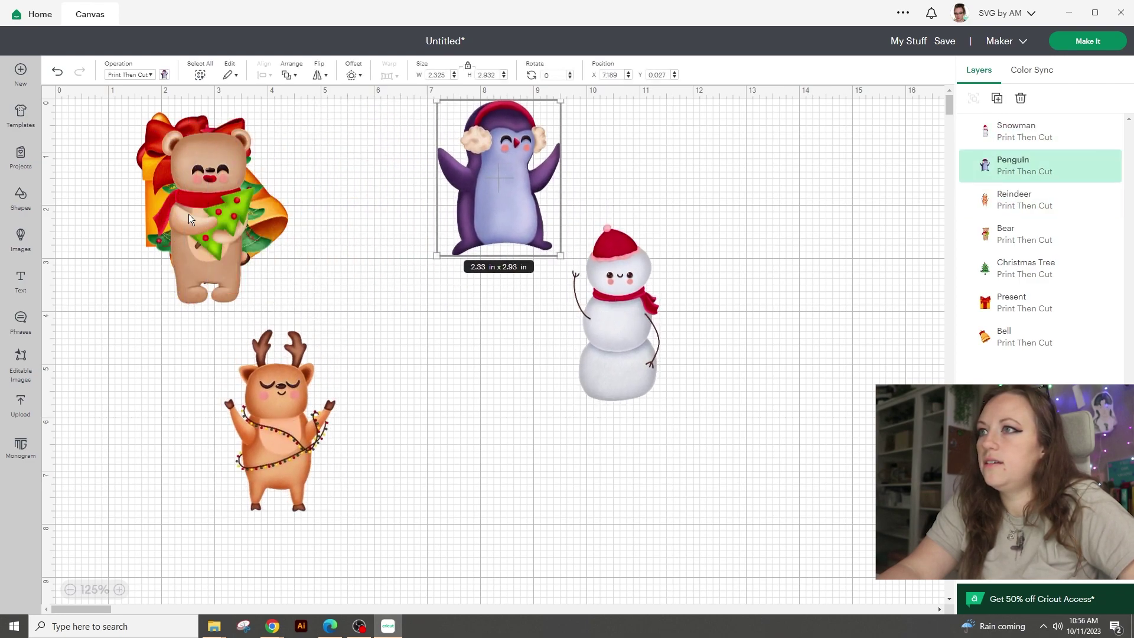
{"action": "left_click_drag", "start_coordinate": [213, 260], "coordinate": [472, 464]}
{"action": "left_click_drag", "start_coordinate": [229, 232], "coordinate": [443, 253]}
{"action": "left_click_drag", "start_coordinate": [176, 186], "coordinate": [144, 451]}
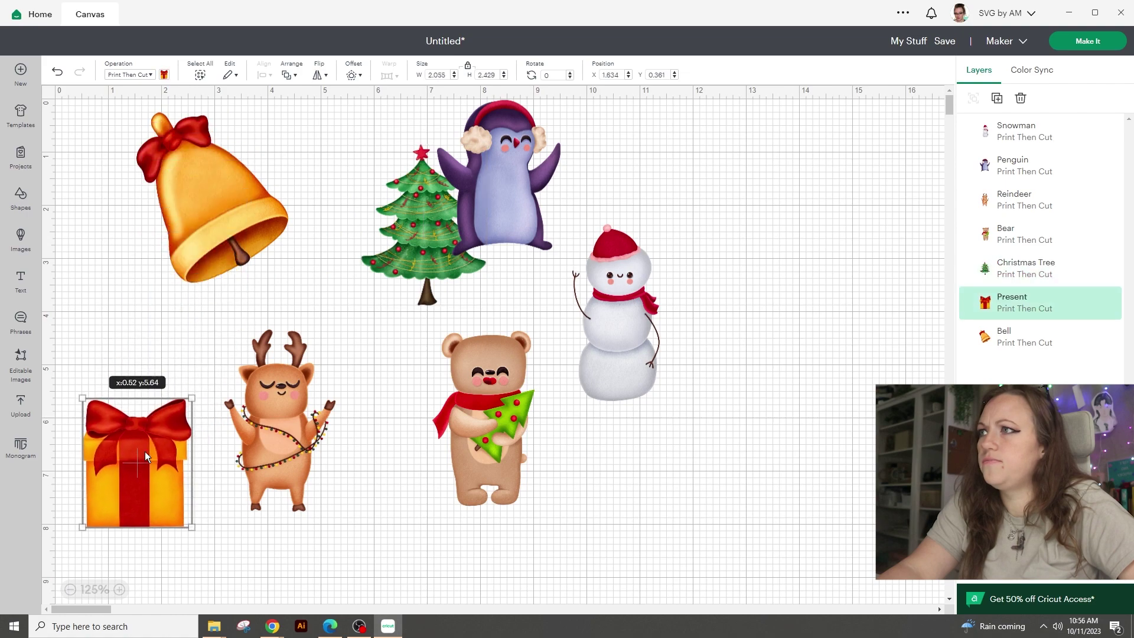
{"action": "left_click_drag", "start_coordinate": [224, 193], "coordinate": [160, 205]}
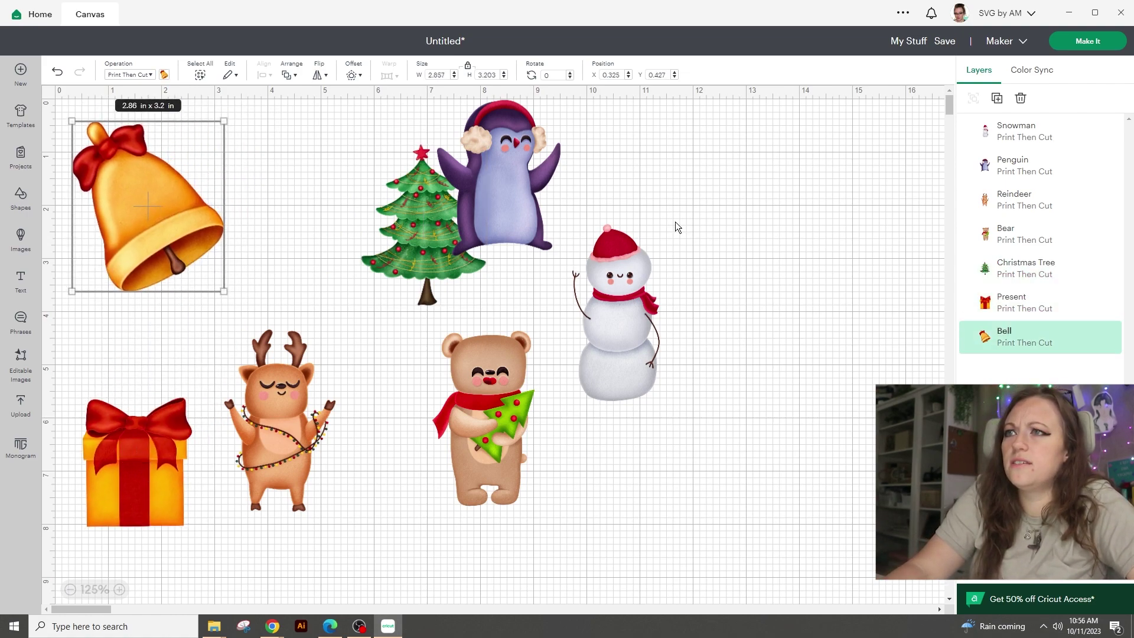
{"action": "left_click_drag", "start_coordinate": [423, 237], "coordinate": [379, 206]}
{"action": "left_click_drag", "start_coordinate": [527, 205], "coordinate": [548, 209]}
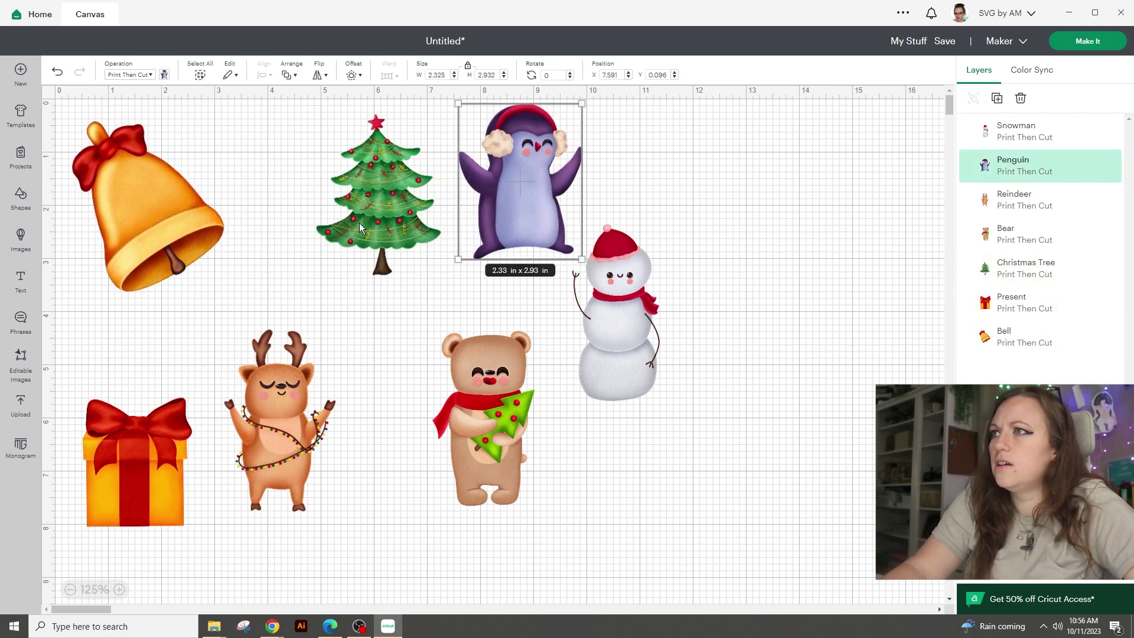
{"action": "left_click_drag", "start_coordinate": [361, 228], "coordinate": [338, 218]}
{"action": "left_click", "coordinate": [163, 204]}
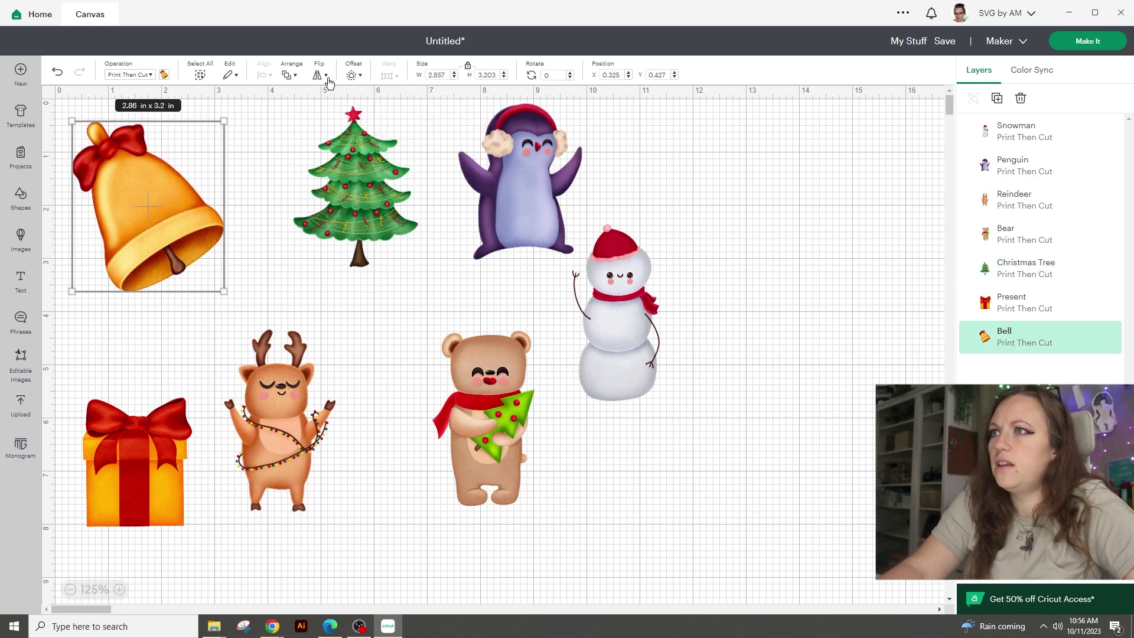
Add a 0.111 in offset outline around the bell
{"action": "left_click", "coordinate": [357, 76]}
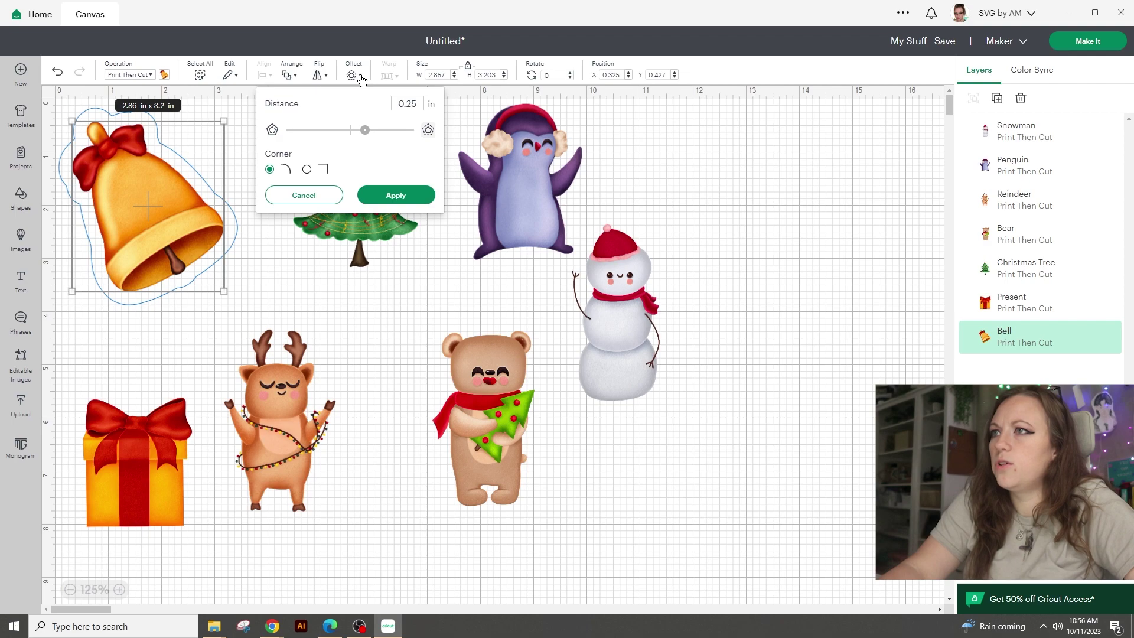
{"action": "left_click_drag", "start_coordinate": [365, 133], "coordinate": [358, 135]}
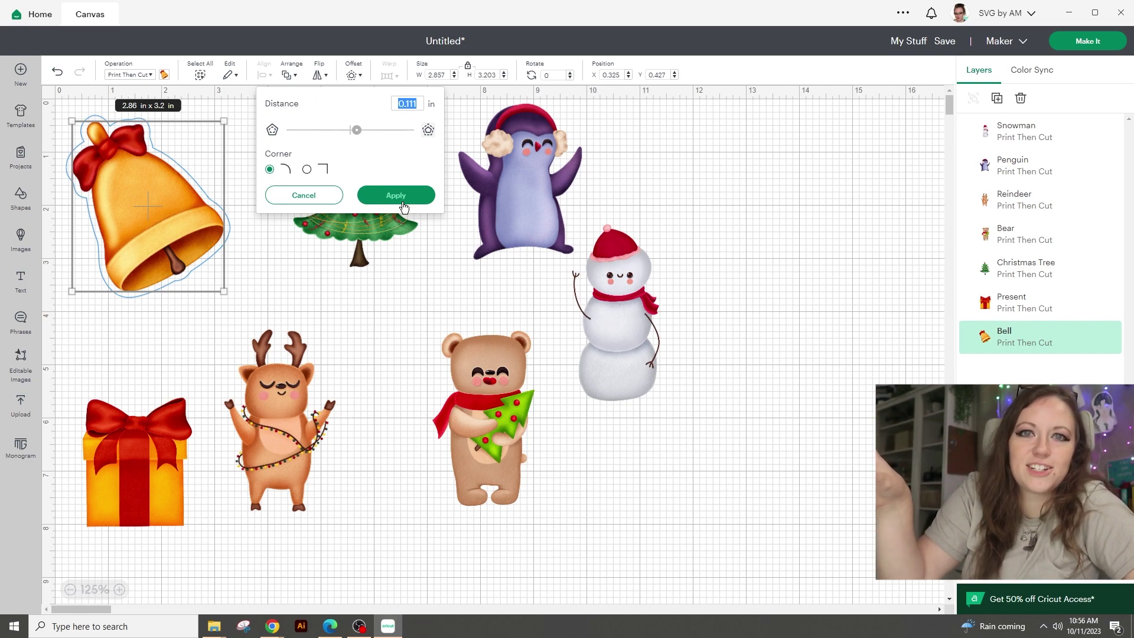
{"action": "left_click", "coordinate": [404, 201]}
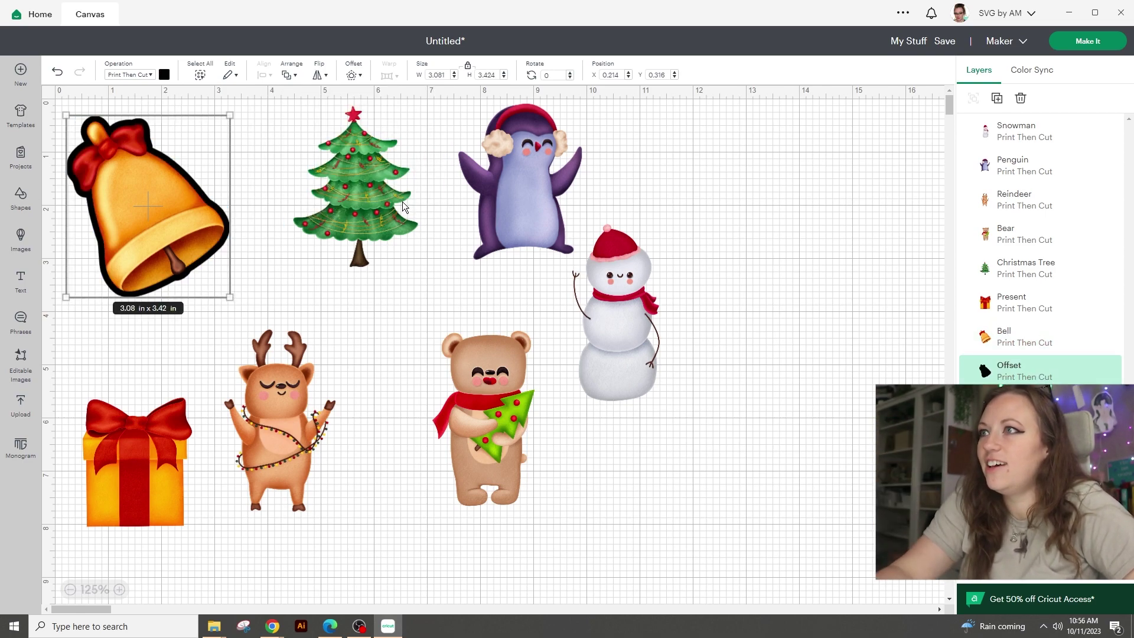
Apply the same offset outline to the Christmas tree, penguin and snowman
{"action": "left_click", "coordinate": [348, 155]}
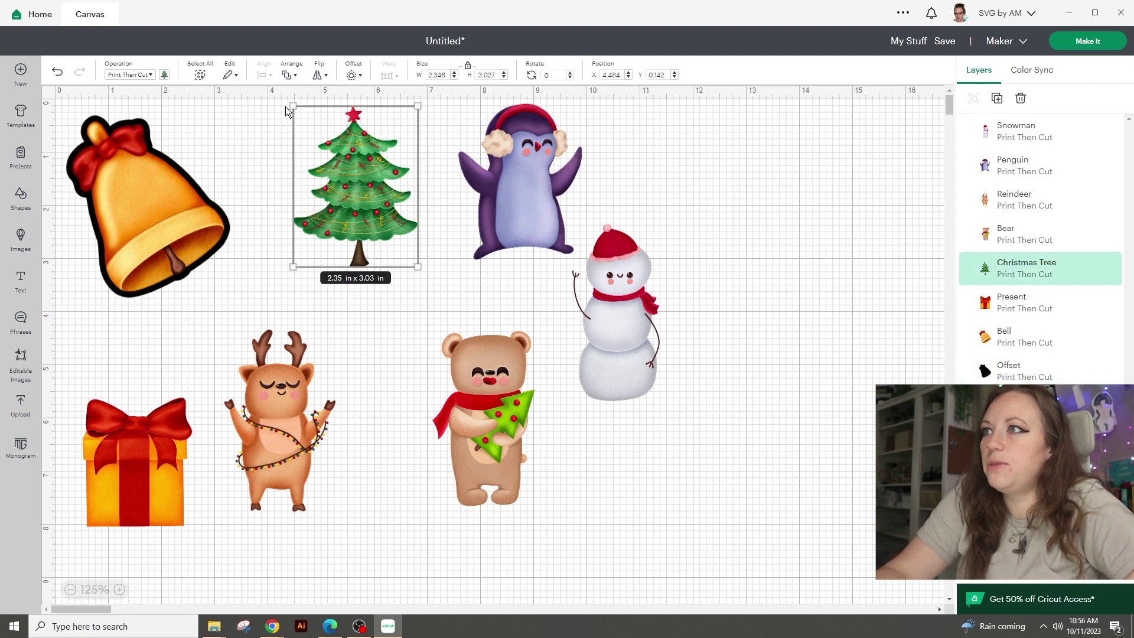
{"action": "left_click", "coordinate": [354, 74]}
{"action": "left_click", "coordinate": [412, 193]}
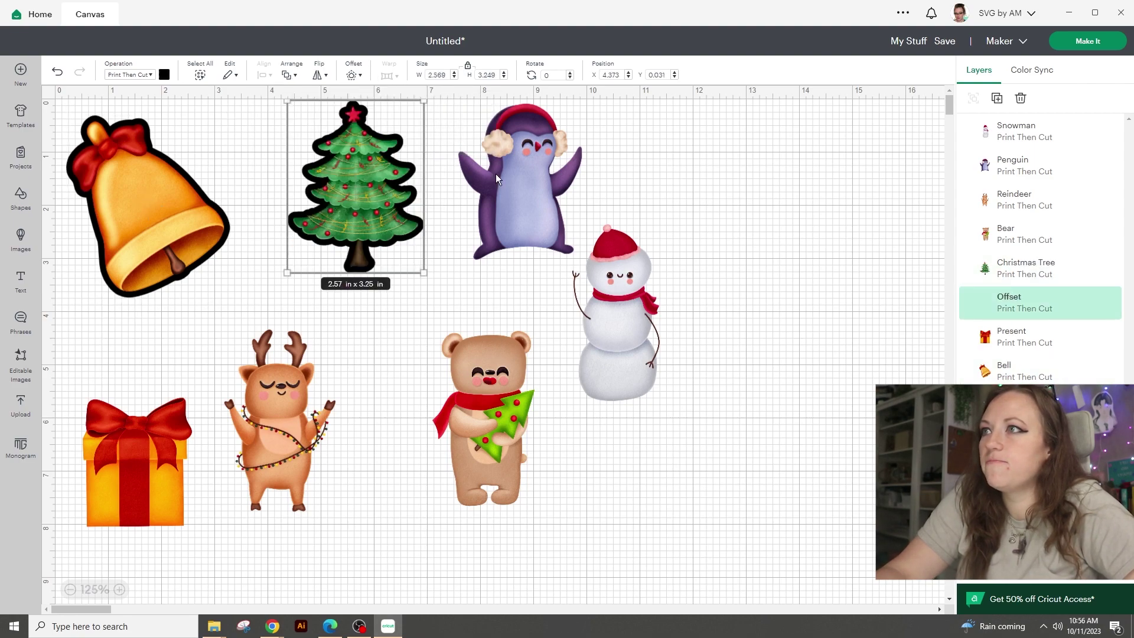
{"action": "left_click", "coordinate": [495, 173]}
{"action": "left_click", "coordinate": [353, 75]}
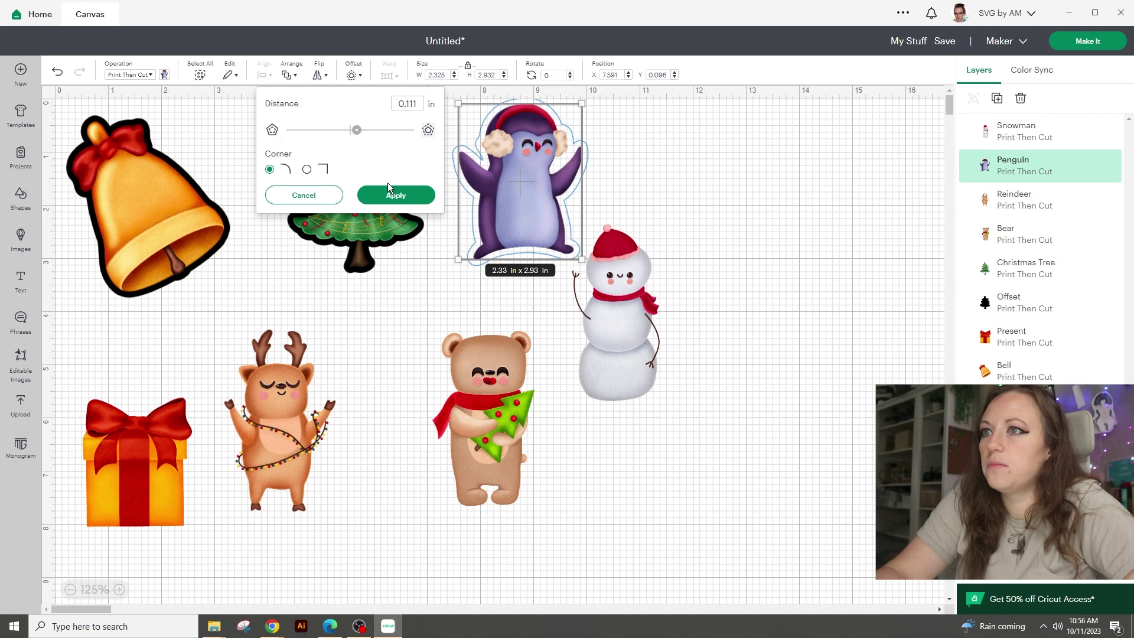
{"action": "left_click", "coordinate": [408, 204]}
{"action": "left_click", "coordinate": [594, 291]}
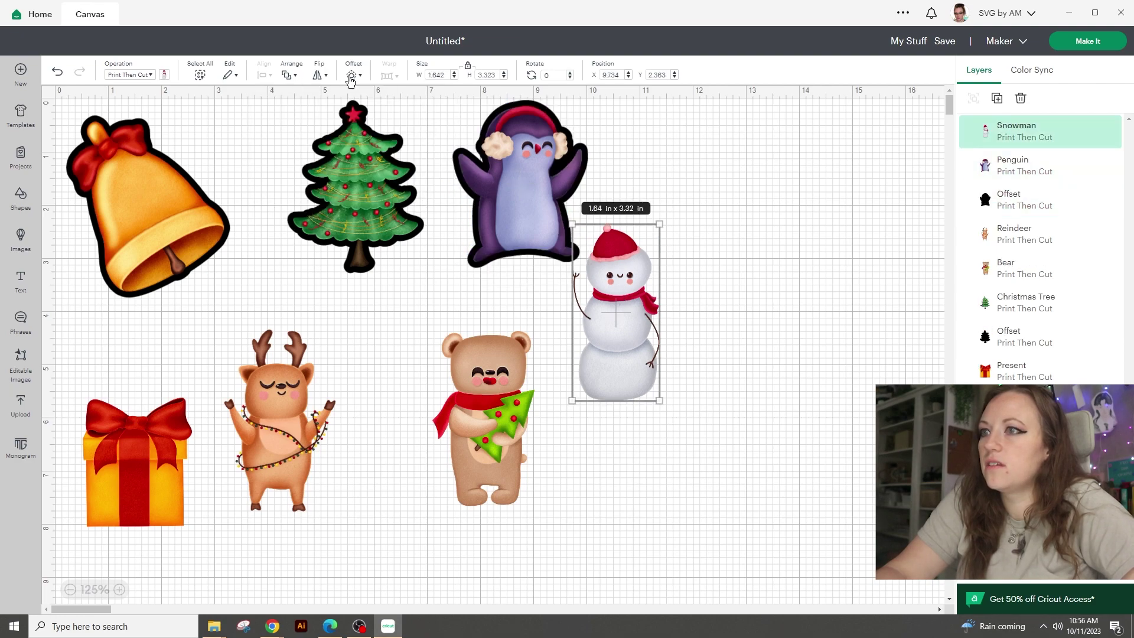
{"action": "left_click", "coordinate": [352, 75]}
{"action": "left_click", "coordinate": [393, 195]}
Apply the offset outline to the bear, reindeer and present
{"action": "left_click", "coordinate": [484, 414]}
{"action": "left_click", "coordinate": [352, 75]}
{"action": "left_click", "coordinate": [393, 195]}
{"action": "left_click", "coordinate": [277, 414]}
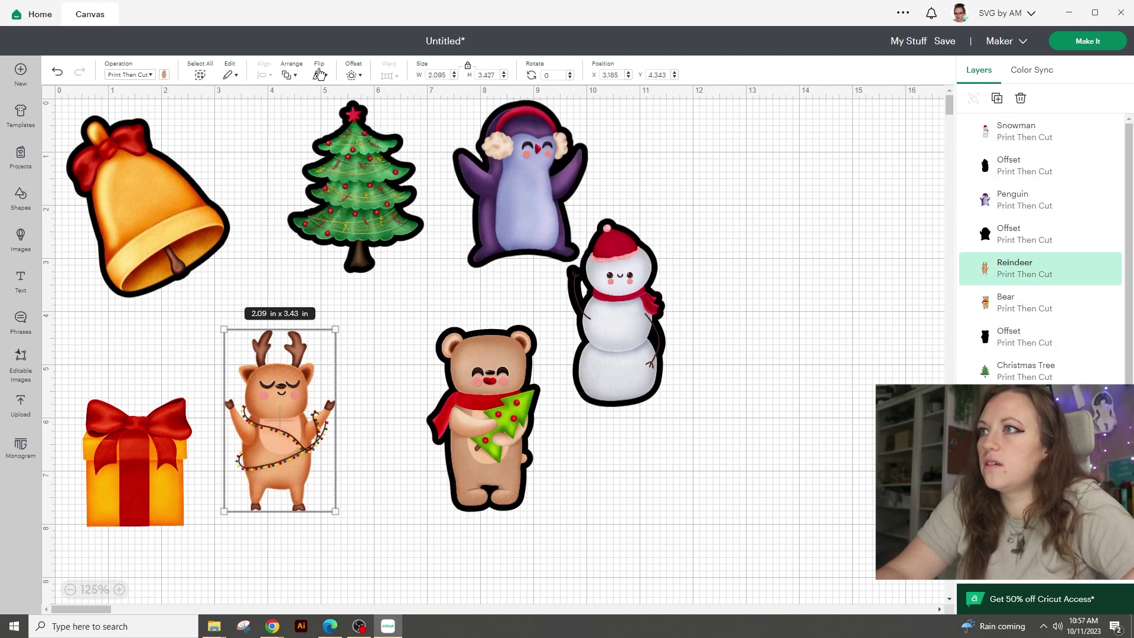
{"action": "left_click", "coordinate": [362, 78]}
{"action": "left_click", "coordinate": [378, 193]}
{"action": "left_click", "coordinate": [136, 461]}
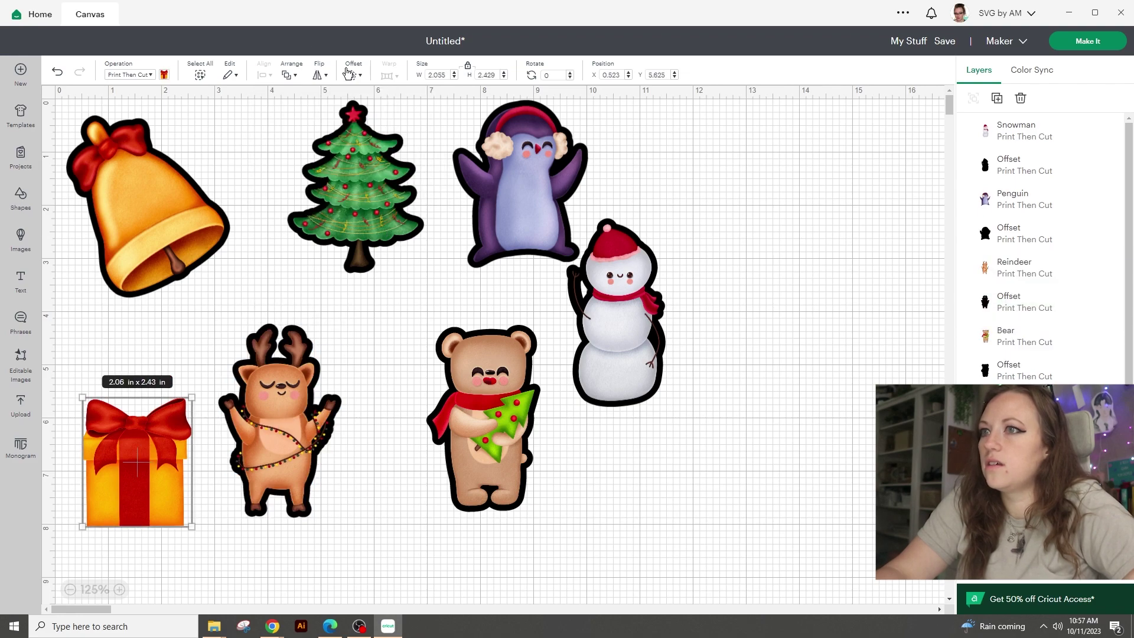
{"action": "left_click", "coordinate": [353, 75]}
{"action": "left_click", "coordinate": [392, 195]}
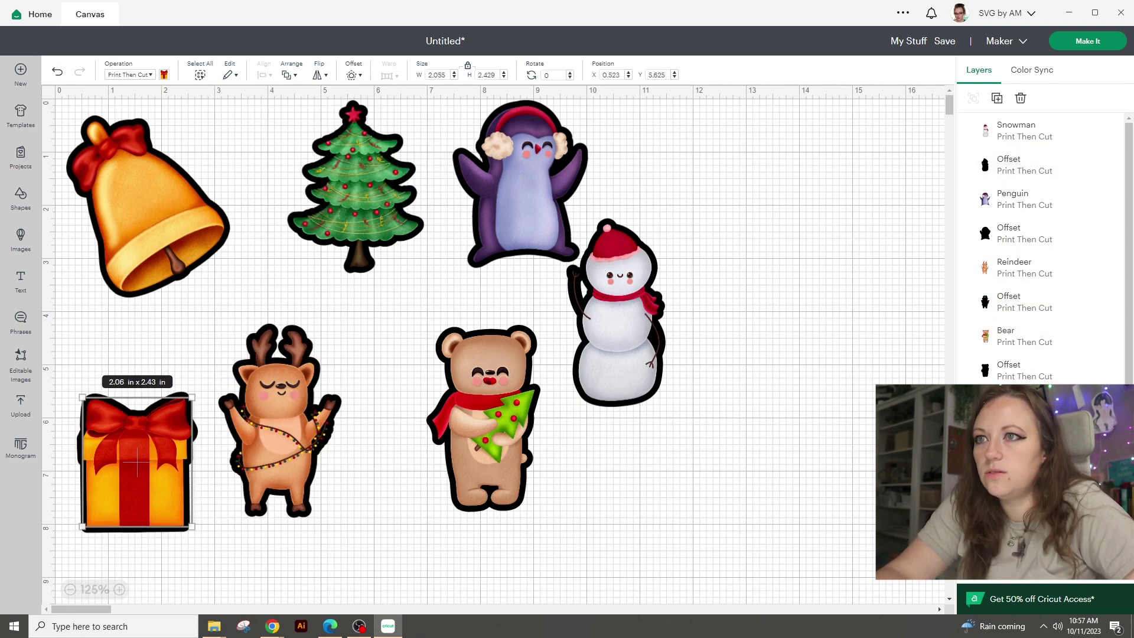
Drag the Bear, Christmas Tree, Present and Bell layers up above the offset layers
{"action": "left_click", "coordinate": [1079, 133]}
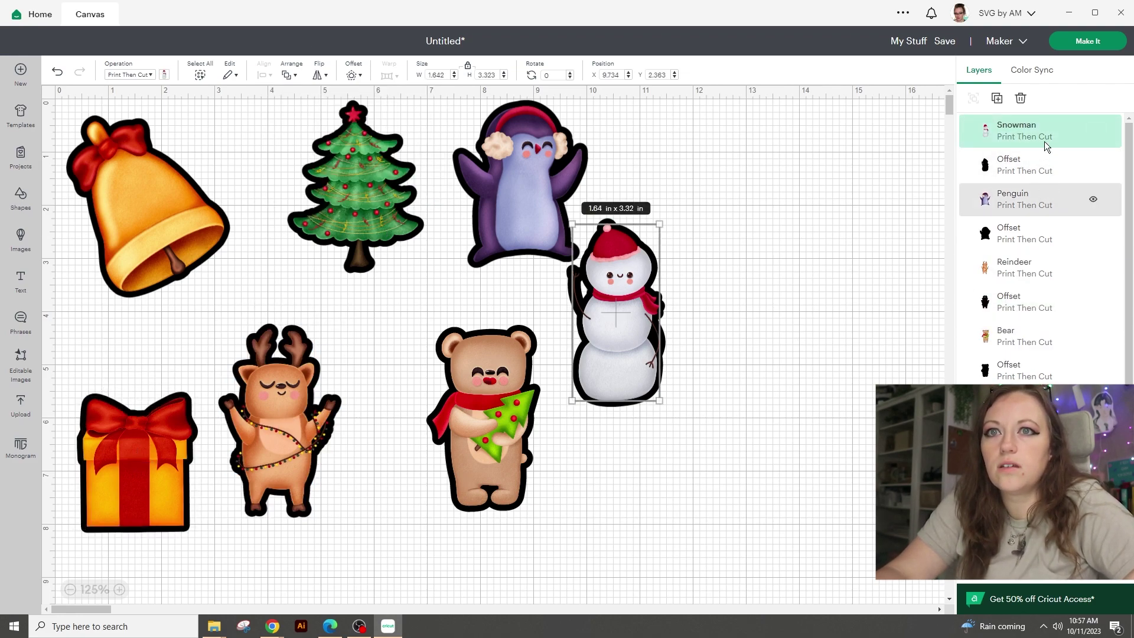
{"action": "left_click_drag", "start_coordinate": [1012, 299], "coordinate": [1016, 170]}
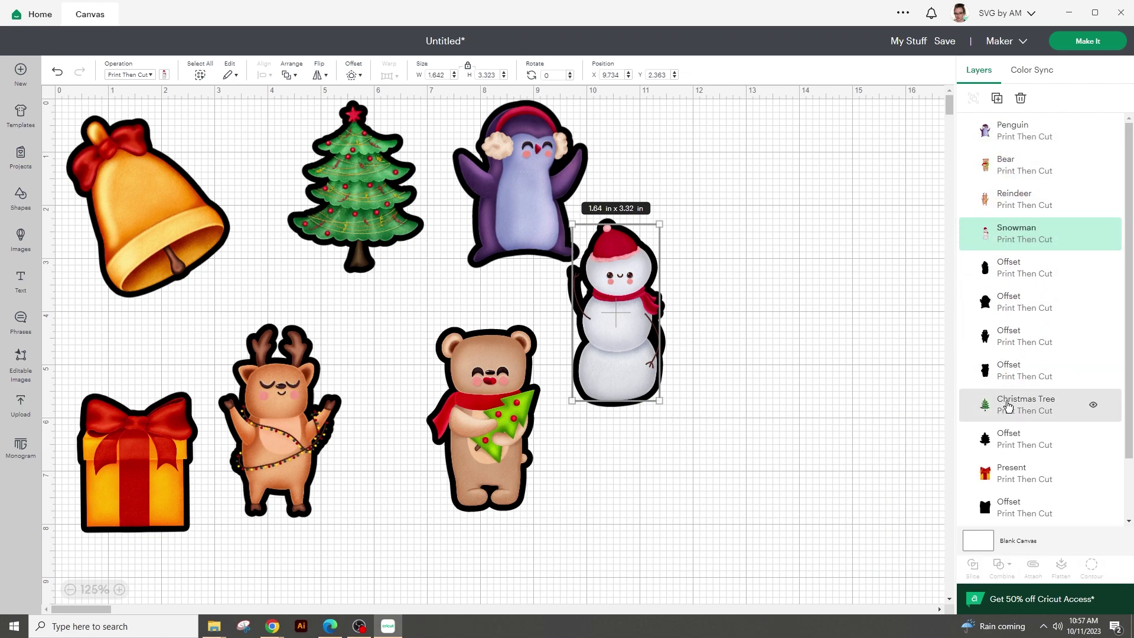
{"action": "left_click_drag", "start_coordinate": [982, 400], "coordinate": [1004, 160]}
{"action": "left_click_drag", "start_coordinate": [1007, 468], "coordinate": [1004, 195]}
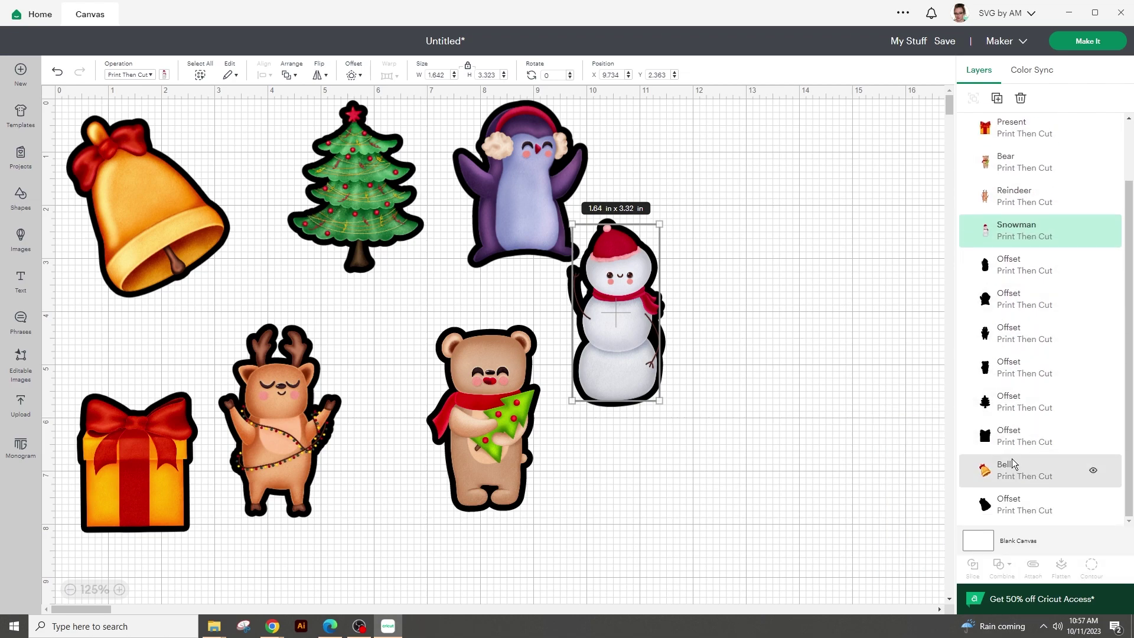
{"action": "left_click_drag", "start_coordinate": [982, 469], "coordinate": [978, 228]}
{"action": "scroll", "coordinate": [1049, 316], "scroll_direction": "up", "scroll_amount": 2}
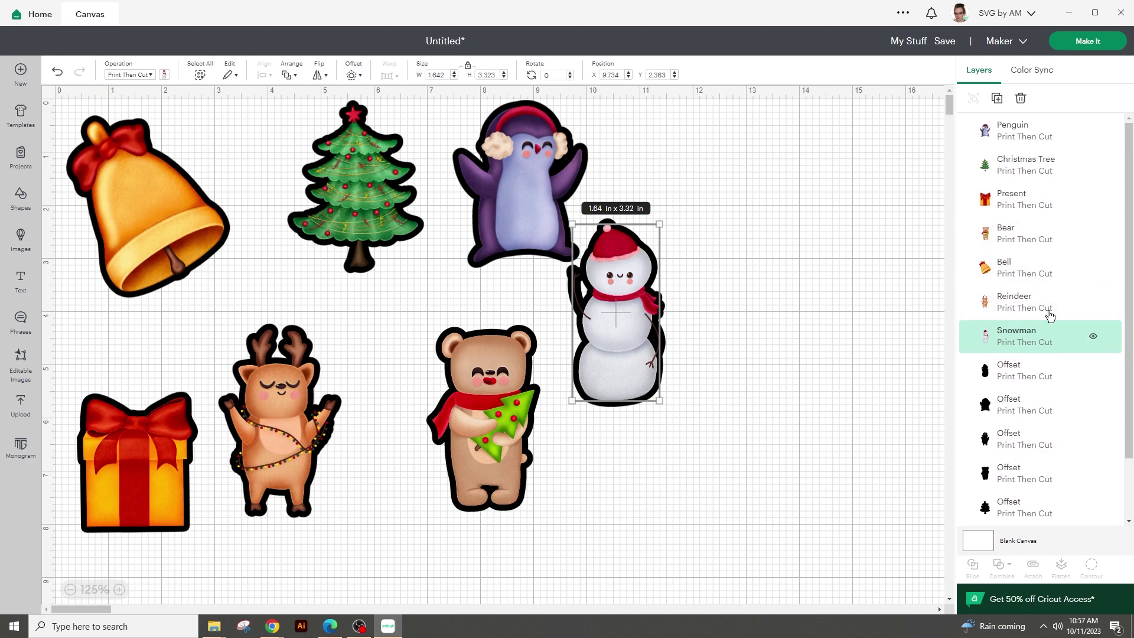
Select the Penguin, Christmas Tree, Present, Bear and Bell image layers together
{"action": "left_click", "coordinate": [1020, 127], "text": "shift"}
{"action": "left_click", "coordinate": [1021, 164], "text": "shift"}
{"action": "left_click", "coordinate": [1025, 203], "text": "shift"}
{"action": "left_click", "coordinate": [1020, 236], "text": "shift"}
{"action": "left_click", "coordinate": [1017, 269], "text": "shift"}
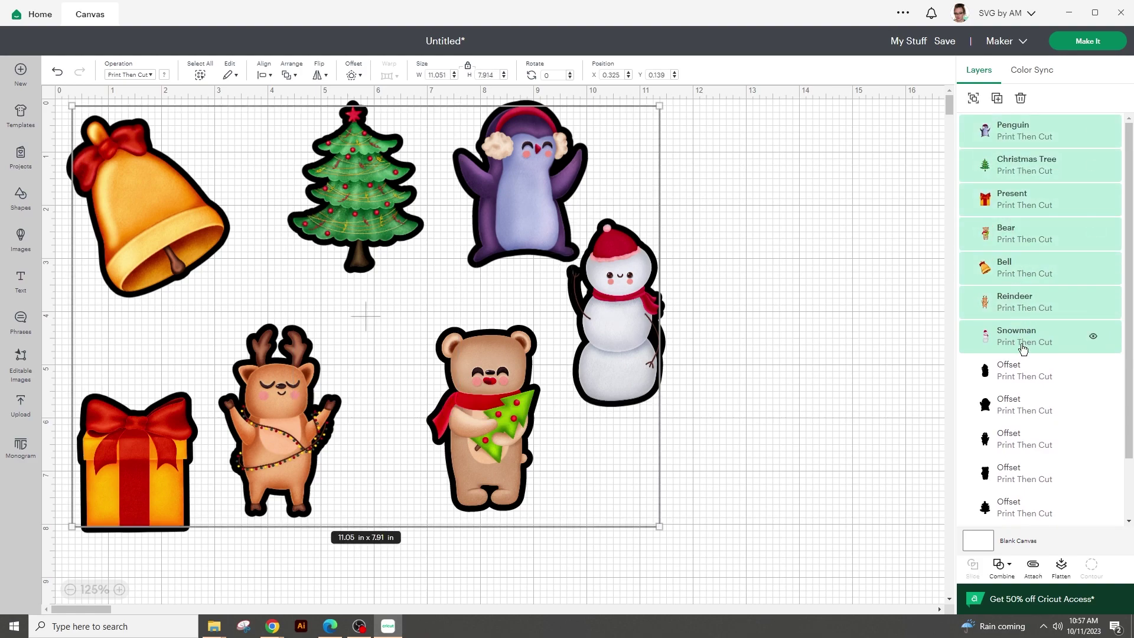
Group and hide the image layers, then set all offset outlines to white
{"action": "key", "text": "ctrl+g"}
{"action": "left_click", "coordinate": [1093, 130]}
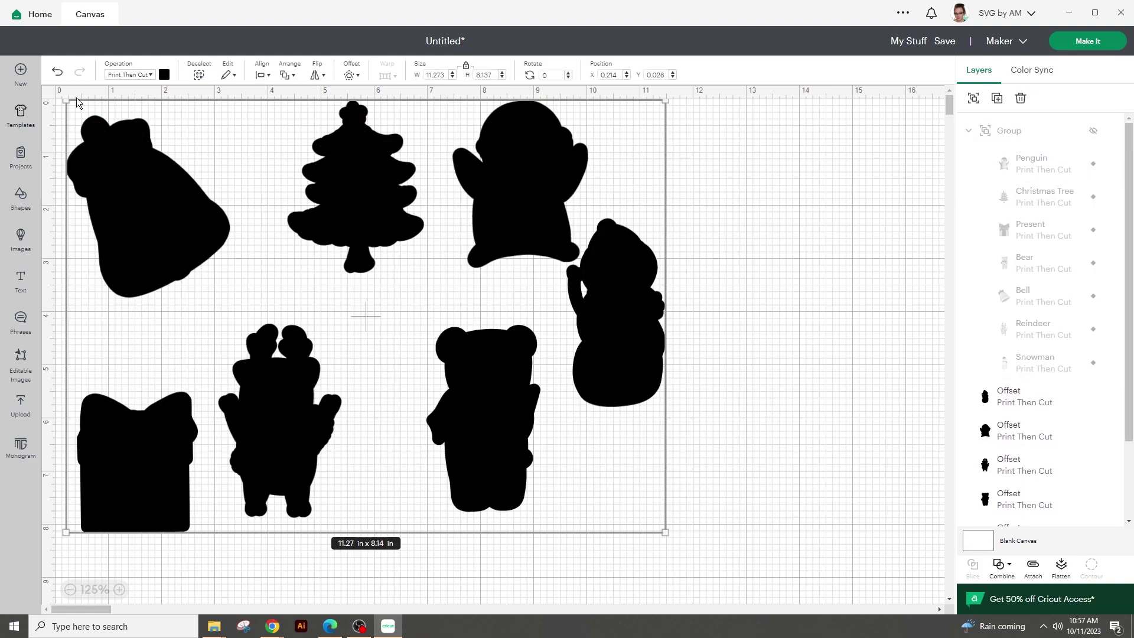
{"action": "key", "text": "ctrl+a"}
{"action": "left_click", "coordinate": [164, 74]}
{"action": "left_click", "coordinate": [177, 212]}
Ungroup the images and unhide the penguin, tree, present, bear, bell and reindeer
{"action": "left_click", "coordinate": [944, 132]}
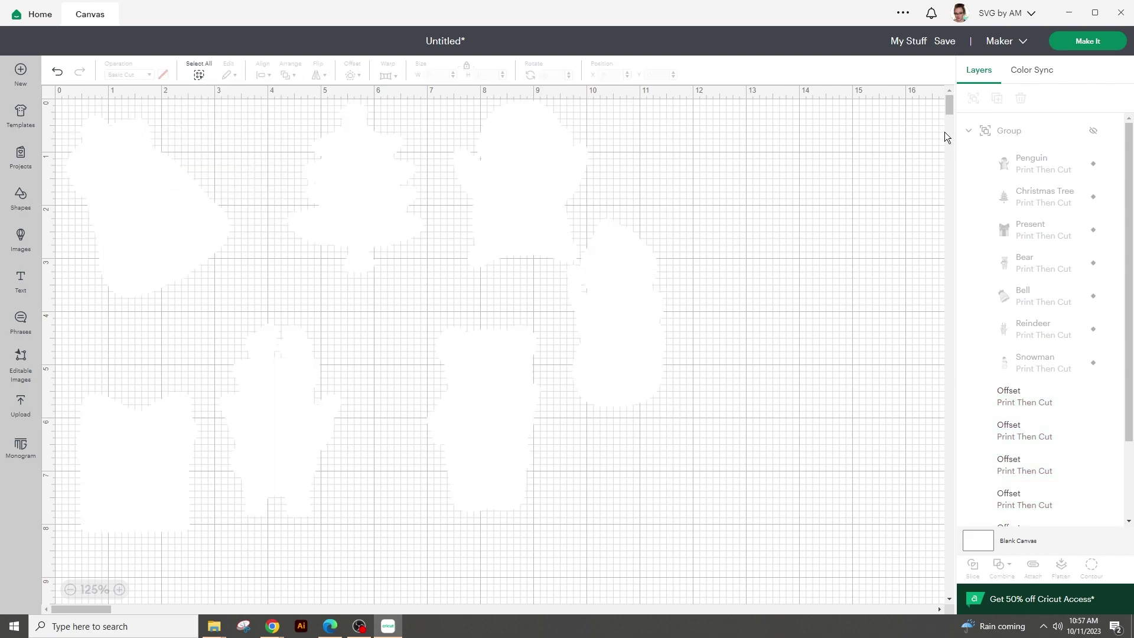
{"action": "right_click", "coordinate": [1030, 124]}
{"action": "left_click", "coordinate": [997, 163]}
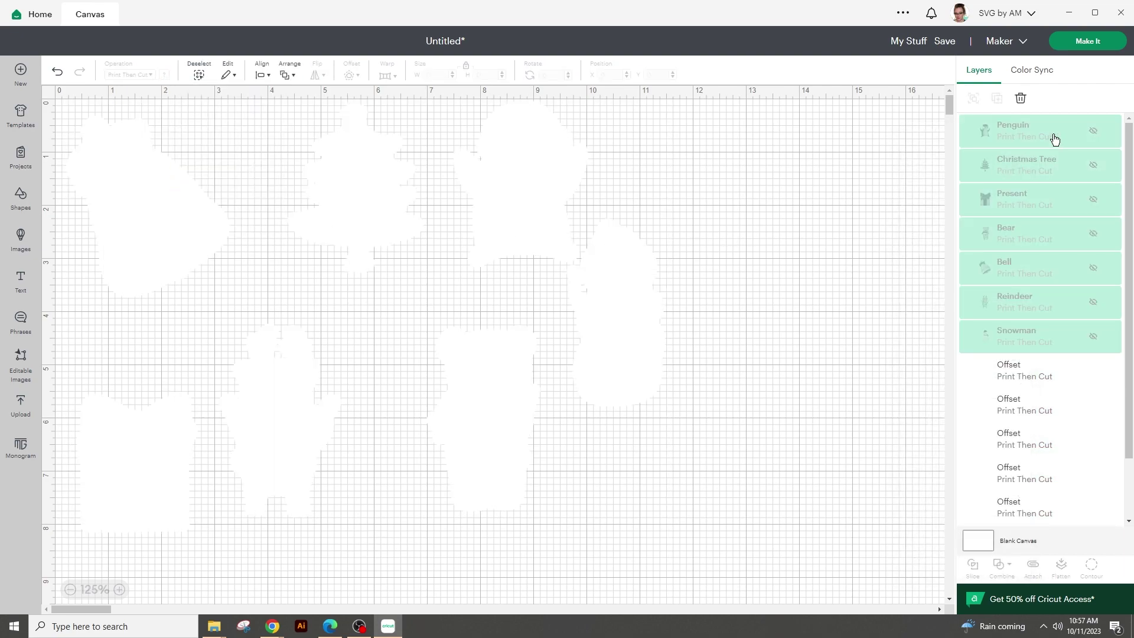
{"action": "left_click", "coordinate": [1093, 131]}
{"action": "left_click", "coordinate": [1093, 165]}
{"action": "left_click", "coordinate": [1093, 199]}
{"action": "left_click", "coordinate": [1093, 233]}
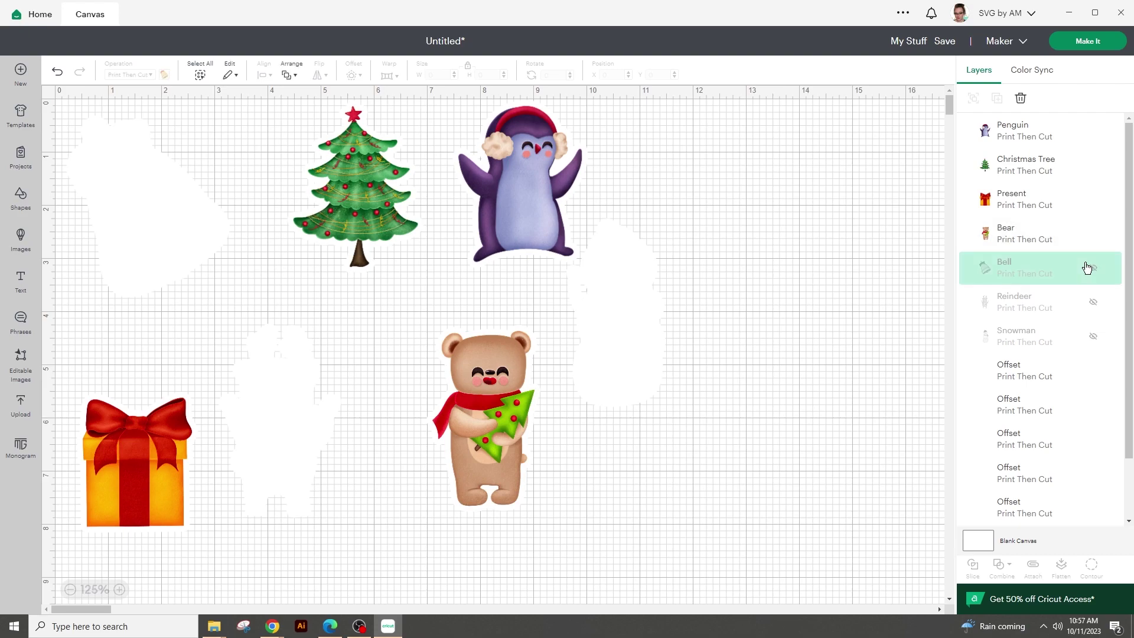
{"action": "left_click", "coordinate": [1093, 268]}
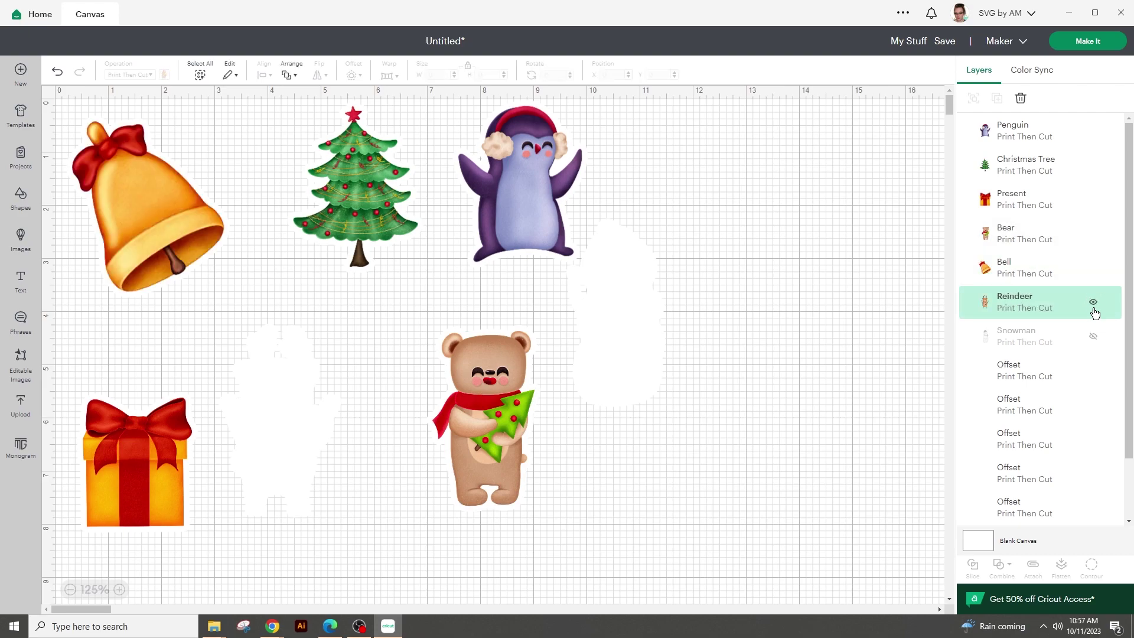
{"action": "left_click", "coordinate": [1093, 303]}
Unhide the snowman, then flatten the snowman and the penguin, each with its white offset
{"action": "left_click", "coordinate": [1092, 337]}
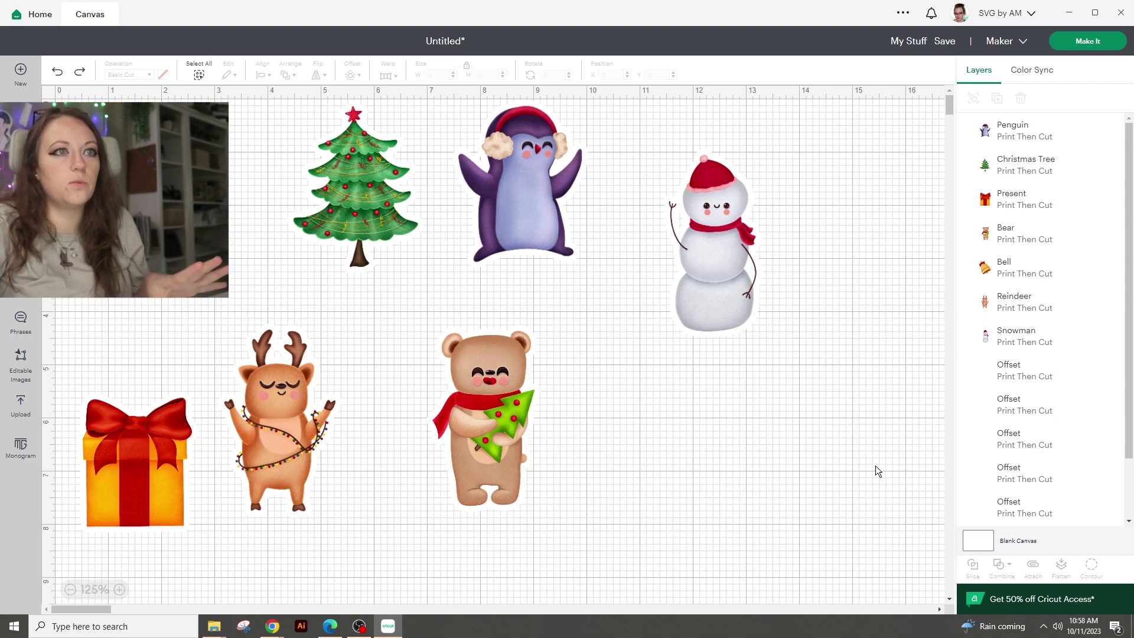
{"action": "left_click_drag", "start_coordinate": [860, 436], "coordinate": [669, 154]}
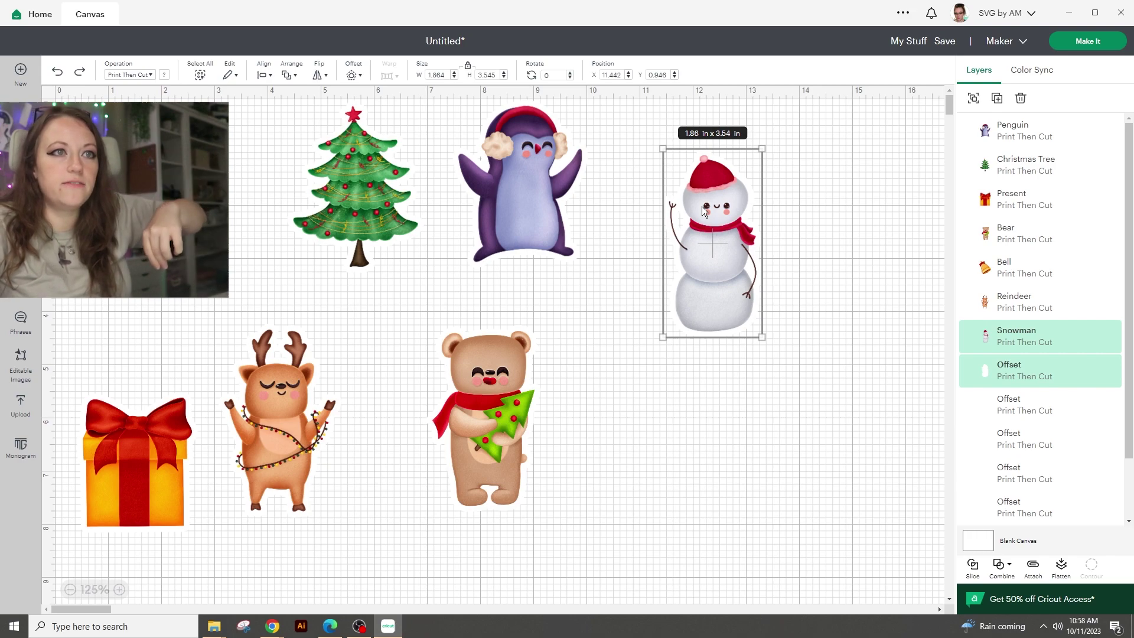
{"action": "right_click", "coordinate": [737, 224]}
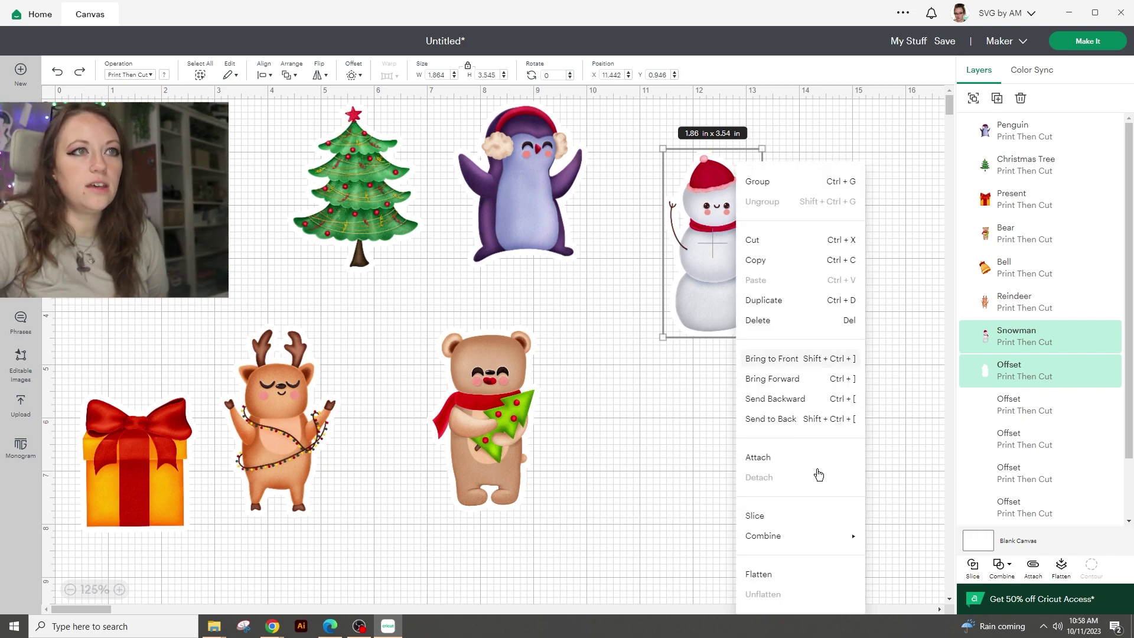
{"action": "left_click", "coordinate": [780, 574]}
{"action": "left_click_drag", "start_coordinate": [595, 302], "coordinate": [476, 167]}
{"action": "right_click", "coordinate": [476, 167]}
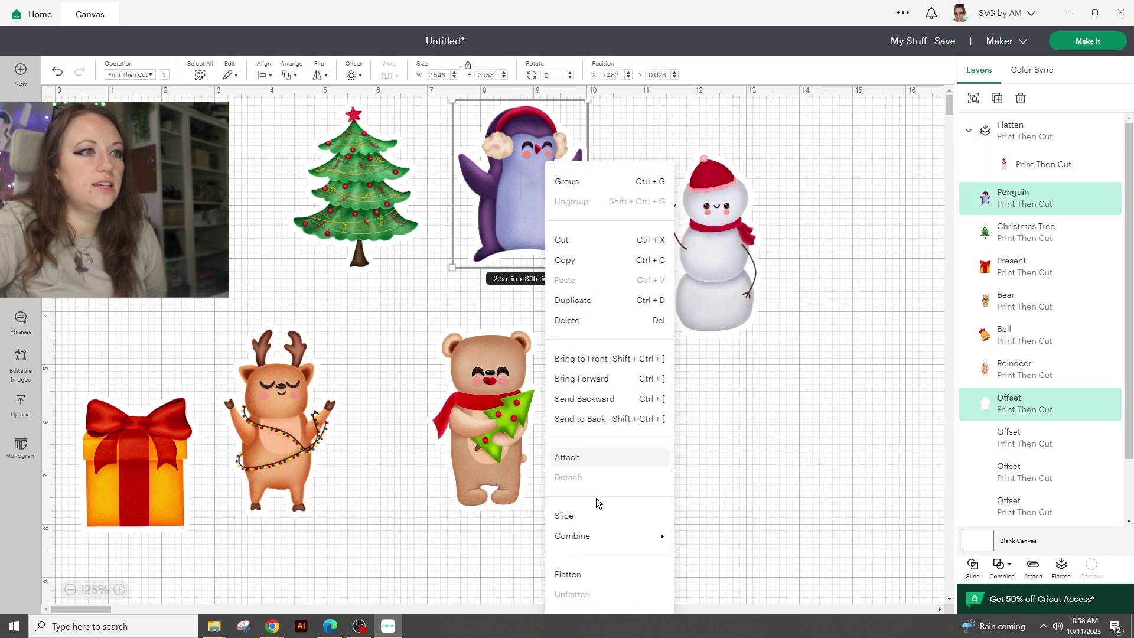
{"action": "left_click", "coordinate": [514, 575]}
Flatten the bear, reindeer and Christmas tree, each with its white offset
{"action": "left_click", "coordinate": [459, 416]}
{"action": "right_click", "coordinate": [460, 416]}
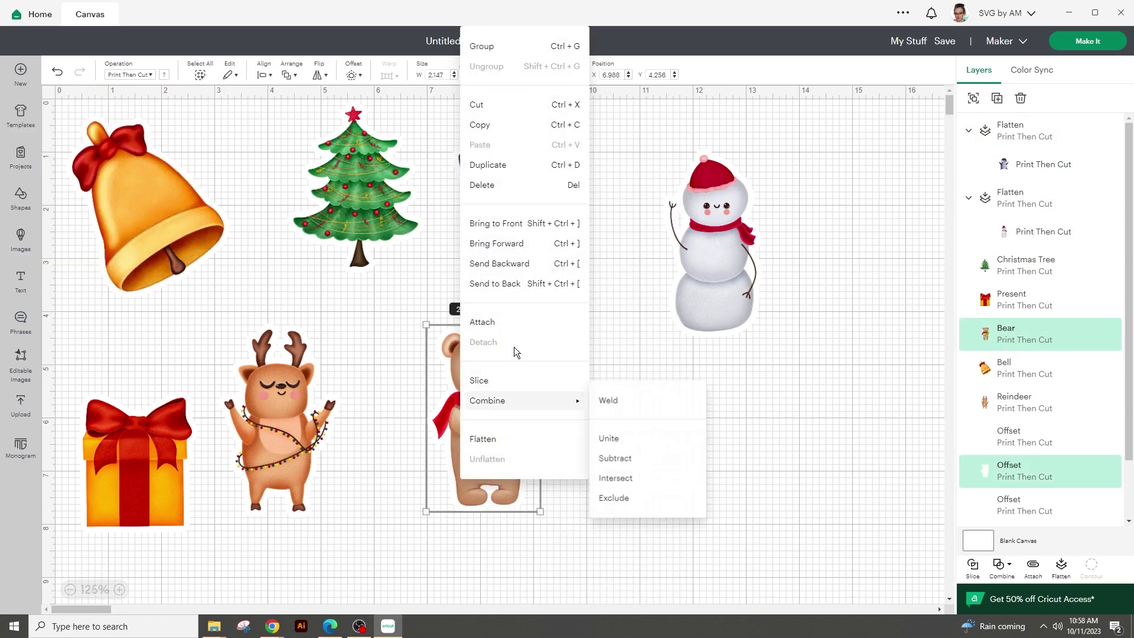
{"action": "left_click", "coordinate": [480, 439]}
{"action": "right_click", "coordinate": [273, 440]}
{"action": "left_click", "coordinate": [309, 440]}
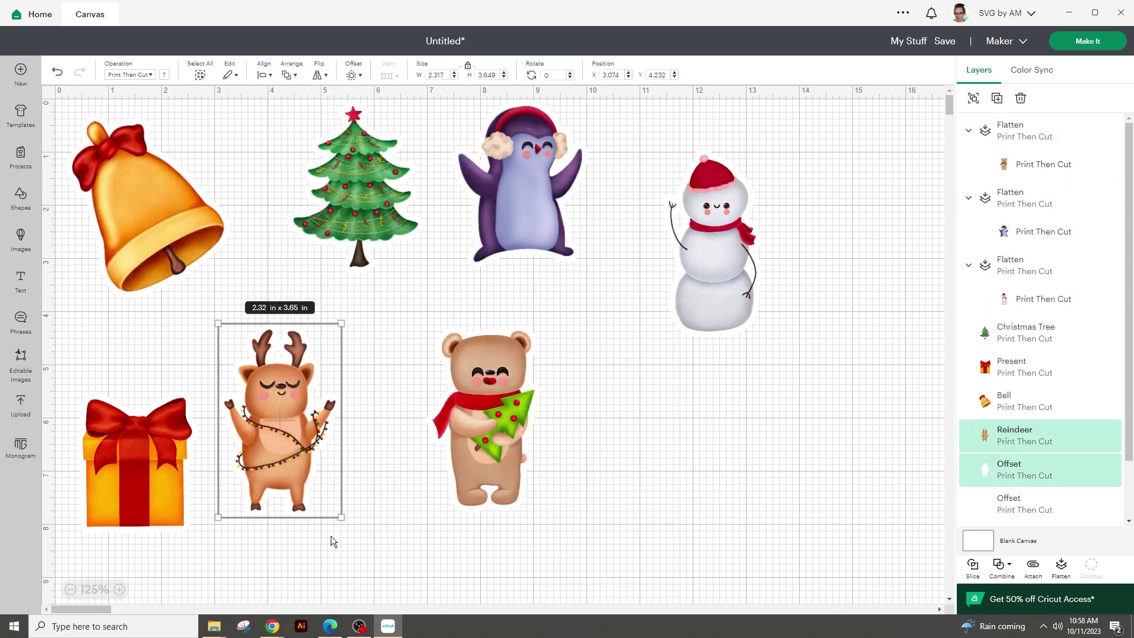
{"action": "left_click_drag", "start_coordinate": [372, 540], "coordinate": [281, 428]}
{"action": "right_click", "coordinate": [281, 428]}
{"action": "left_click", "coordinate": [319, 437]}
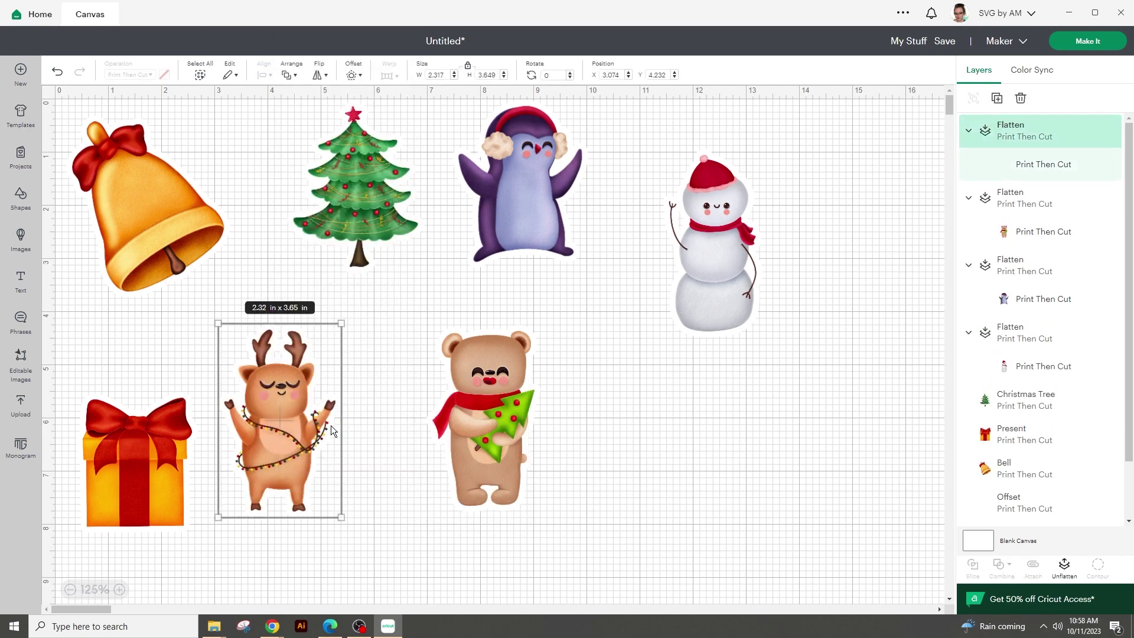
{"action": "left_click_drag", "start_coordinate": [355, 223], "coordinate": [264, 132]}
{"action": "right_click", "coordinate": [387, 165]}
{"action": "left_click", "coordinate": [425, 572]}
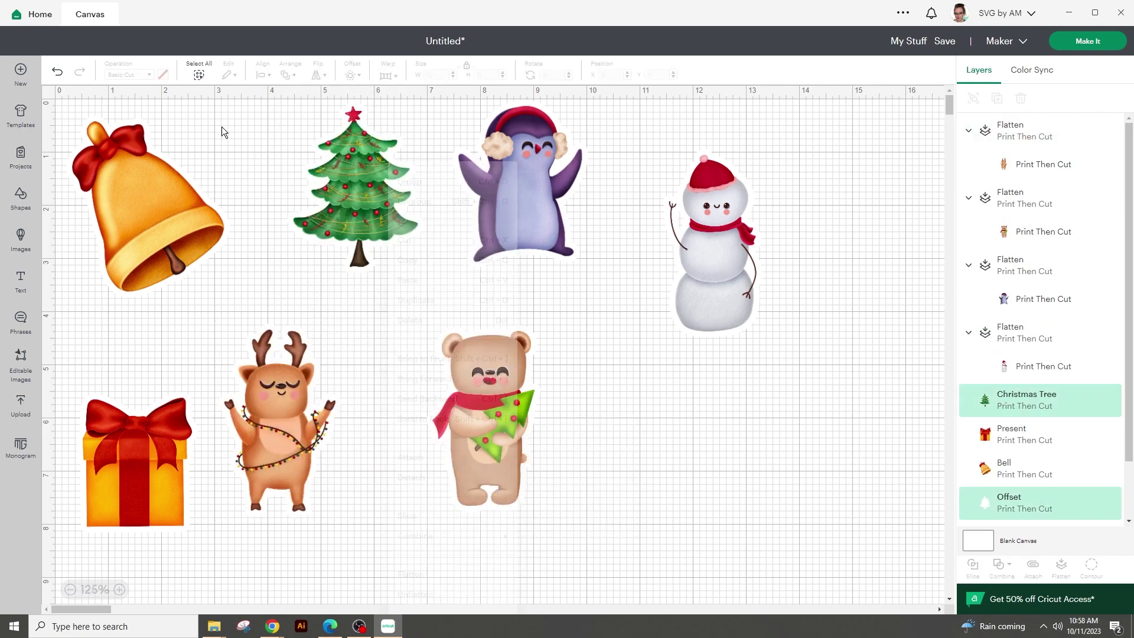
Flatten the bell and present with their offsets, then preview the mats and nudge the reindeer
{"action": "left_click", "coordinate": [139, 228]}
{"action": "right_click", "coordinate": [139, 228]}
{"action": "left_click", "coordinate": [177, 572]}
{"action": "right_click", "coordinate": [143, 478]}
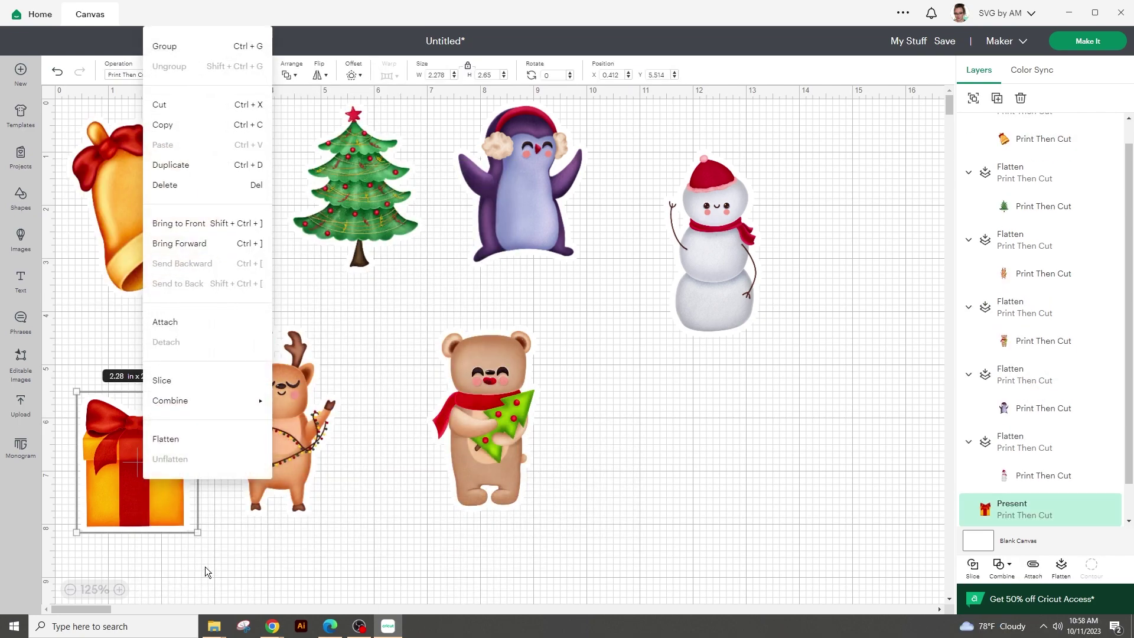
{"action": "left_click", "coordinate": [177, 441]}
{"action": "left_click", "coordinate": [1087, 41]}
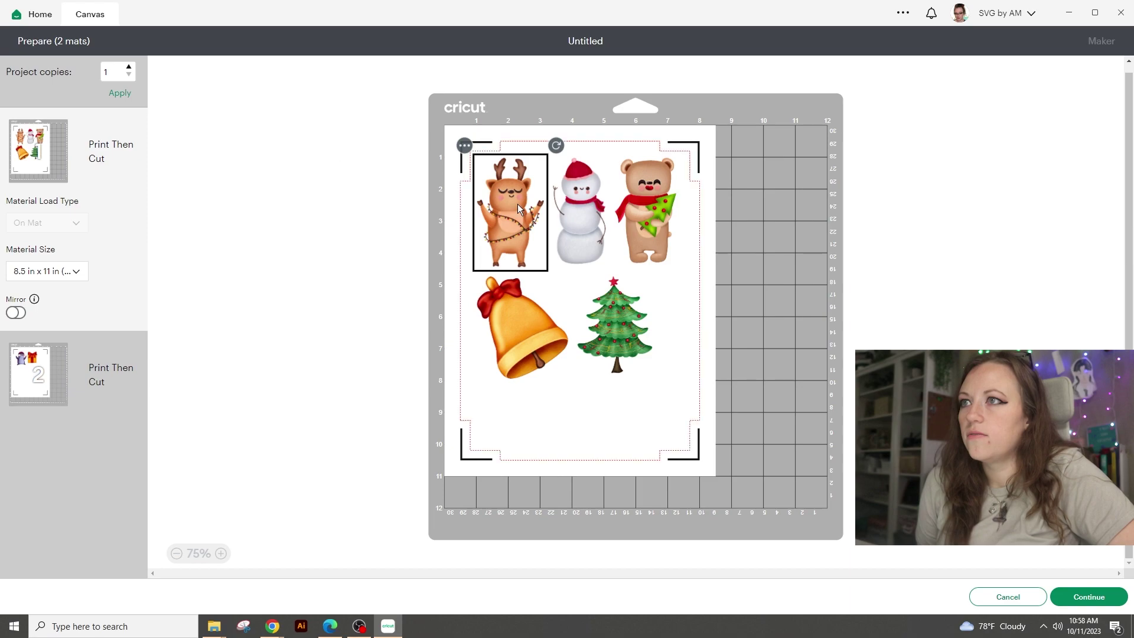
{"action": "left_click_drag", "start_coordinate": [517, 204], "coordinate": [515, 200]}
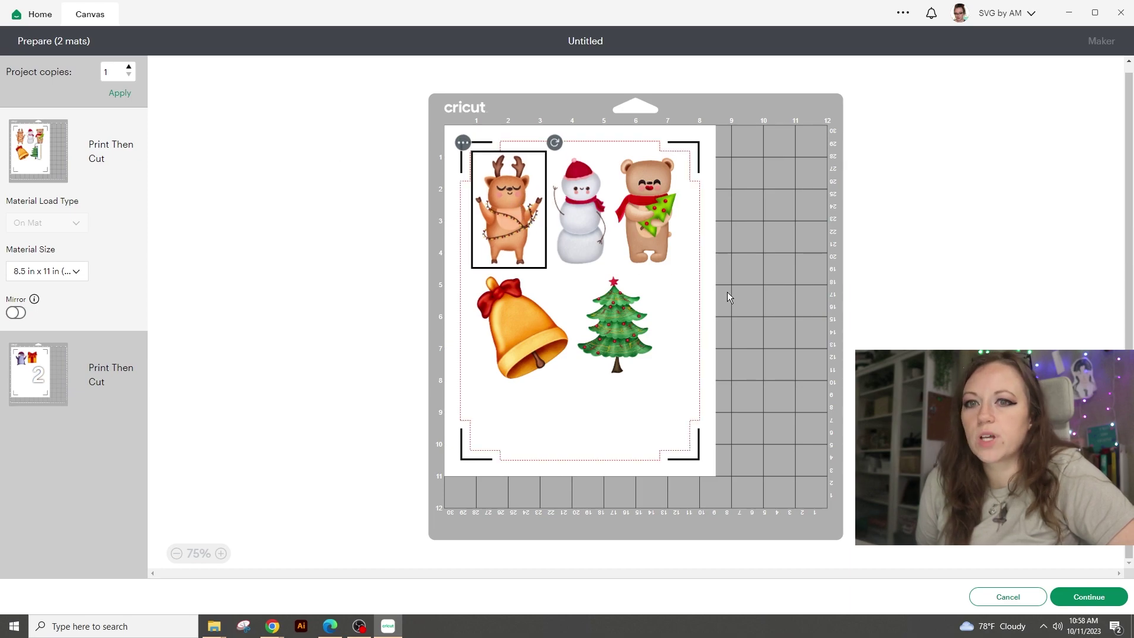
Return to the canvas and nudge the bear slightly upward
{"action": "left_click", "coordinate": [1006, 596]}
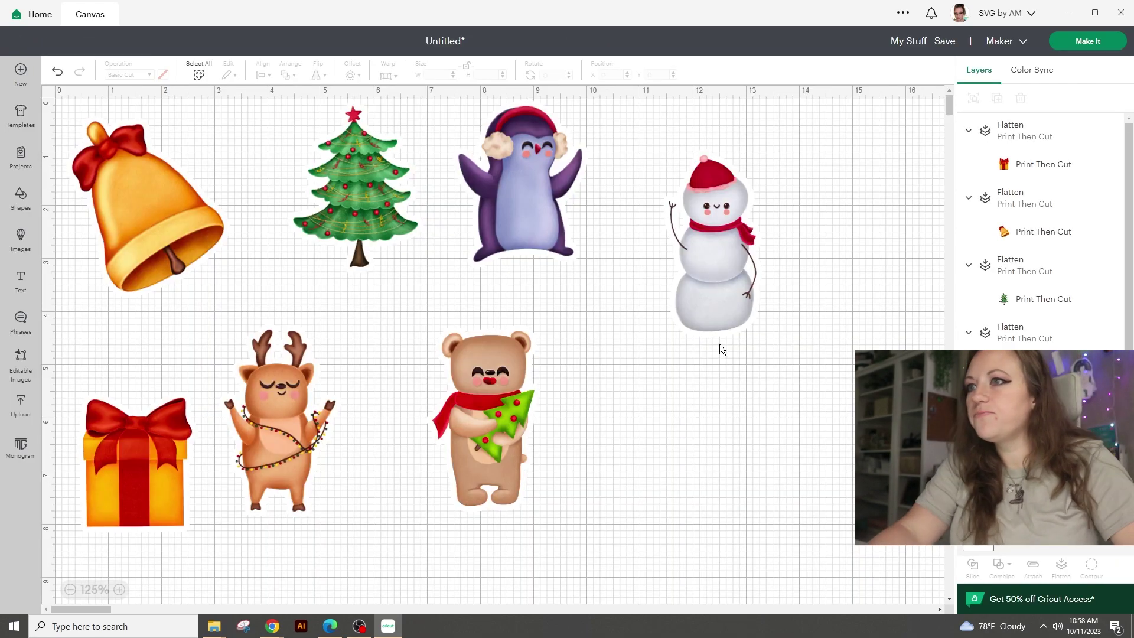
{"action": "left_click", "coordinate": [351, 168]}
{"action": "left_click", "coordinate": [171, 223], "text": "shift"}
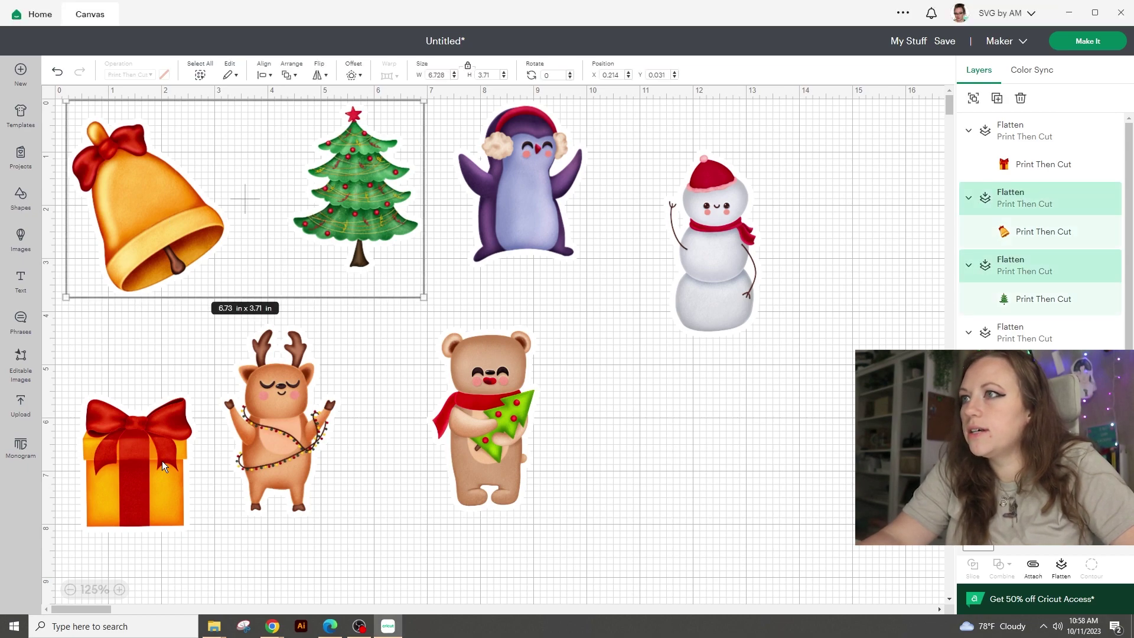
{"action": "left_click_drag", "start_coordinate": [447, 413], "coordinate": [446, 407]}
Copy the tree, penguin, snowman, bear and reindeer, and shrink the pasted copy to 5.18 x 3.97 in
{"action": "left_click", "coordinate": [399, 167]}
{"action": "left_click", "coordinate": [502, 176], "text": "shift"}
{"action": "left_click", "coordinate": [741, 255], "text": "shift"}
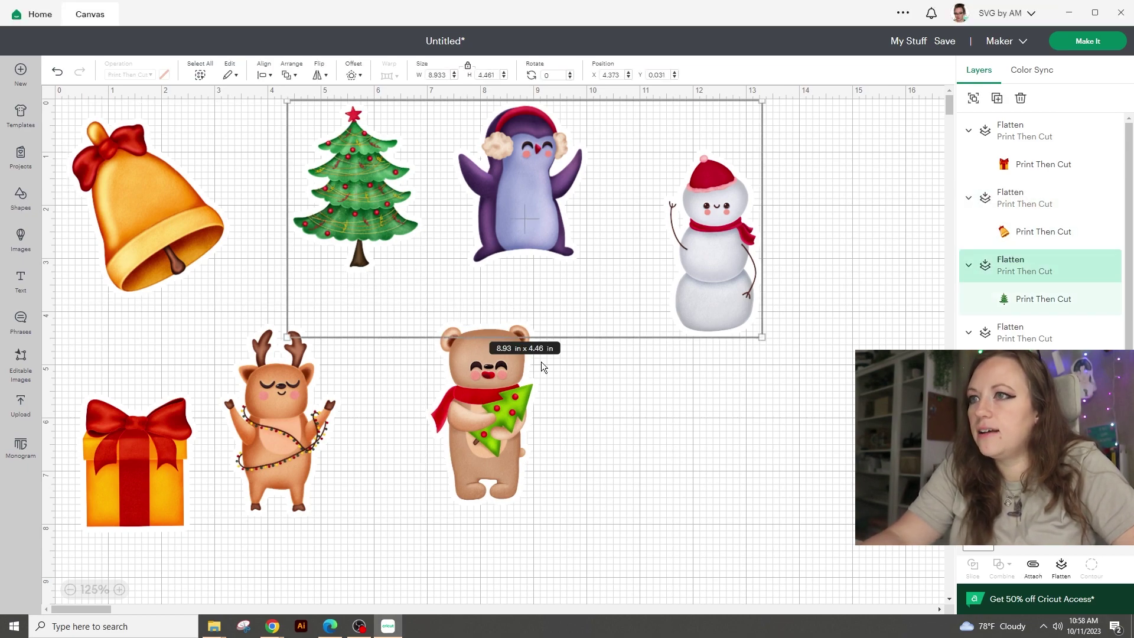
{"action": "left_click", "coordinate": [490, 414], "text": "shift"}
{"action": "left_click", "coordinate": [301, 454], "text": "shift"}
{"action": "key", "text": "ctrl+c"}
{"action": "key", "text": "ctrl+v"}
{"action": "left_click_drag", "start_coordinate": [301, 453], "coordinate": [157, 465]}
{"action": "left_click_drag", "start_coordinate": [621, 114], "coordinate": [351, 332]}
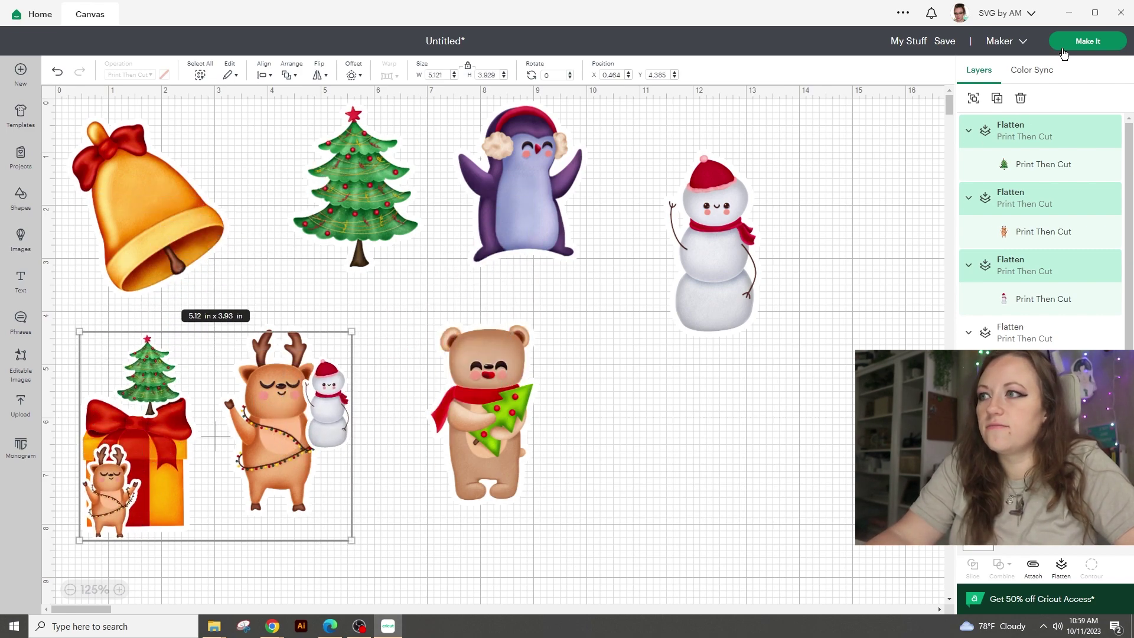
Undo that copy, paste a copy of all stickers and shrink it into a small lower-left set
{"action": "key", "text": "ctrl+z"}
{"action": "key", "text": "ctrl+z"}
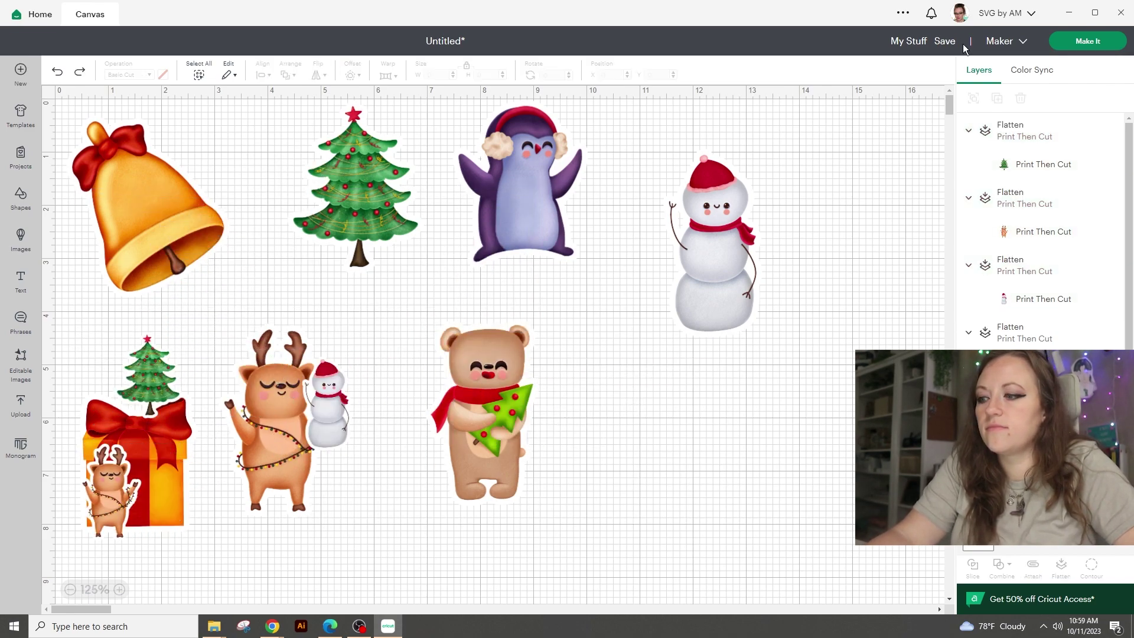
{"action": "key", "text": "ctrl+z"}
{"action": "key", "text": "ctrl+a"}
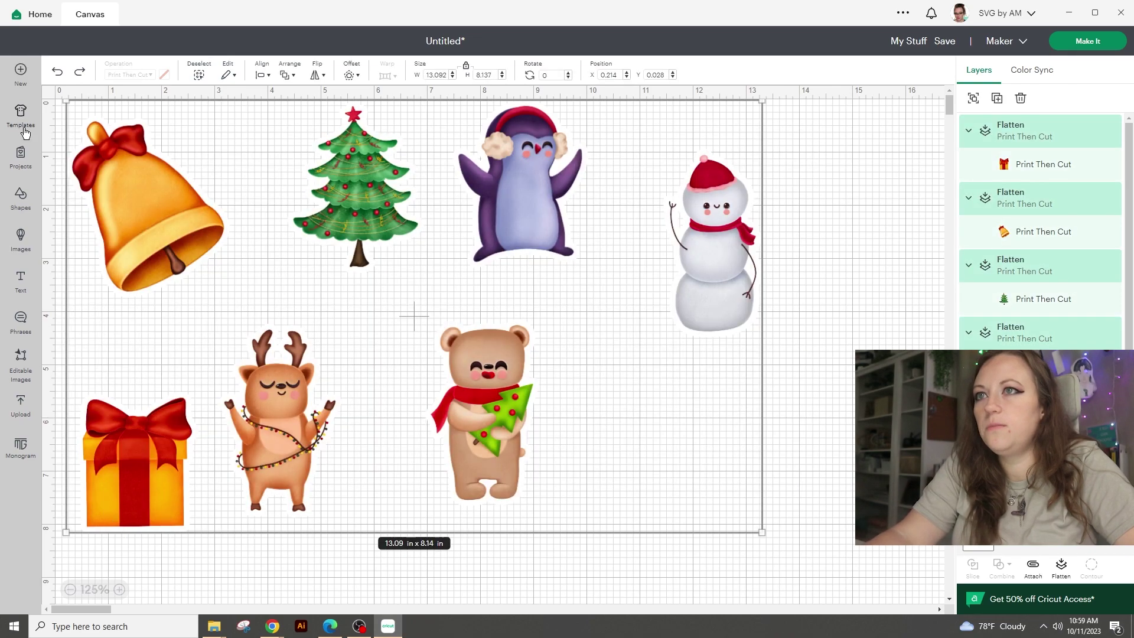
{"action": "key", "text": "ctrl+v"}
{"action": "left_click_drag", "start_coordinate": [797, 145], "coordinate": [301, 451]}
{"action": "left_click", "coordinate": [520, 189]}
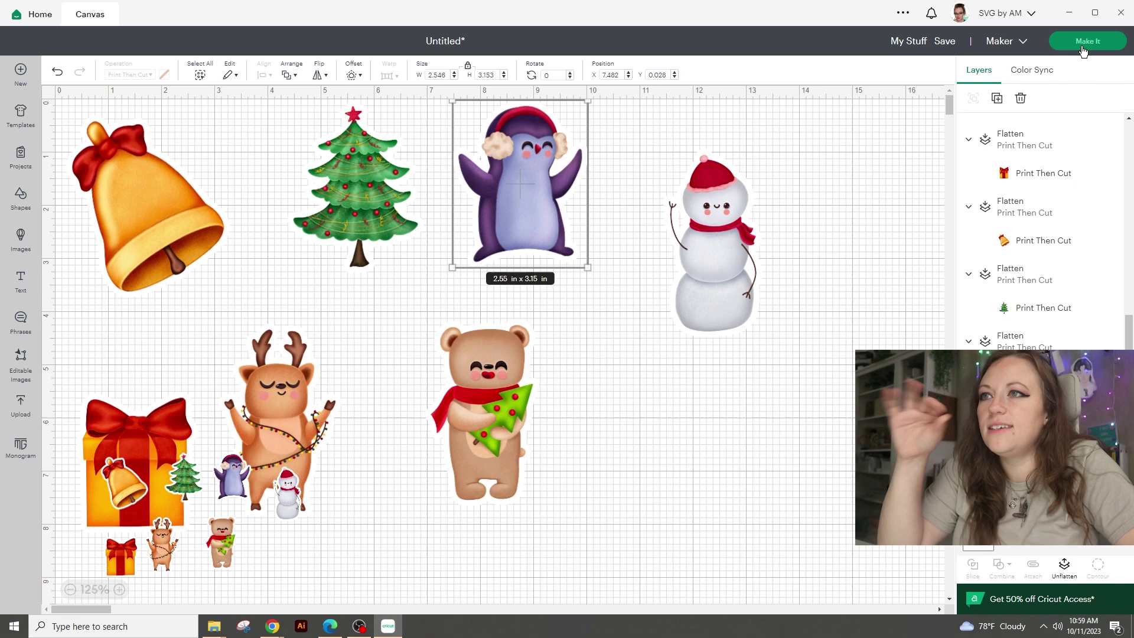
{"action": "left_click_drag", "start_coordinate": [886, 413], "coordinate": [153, 405]}
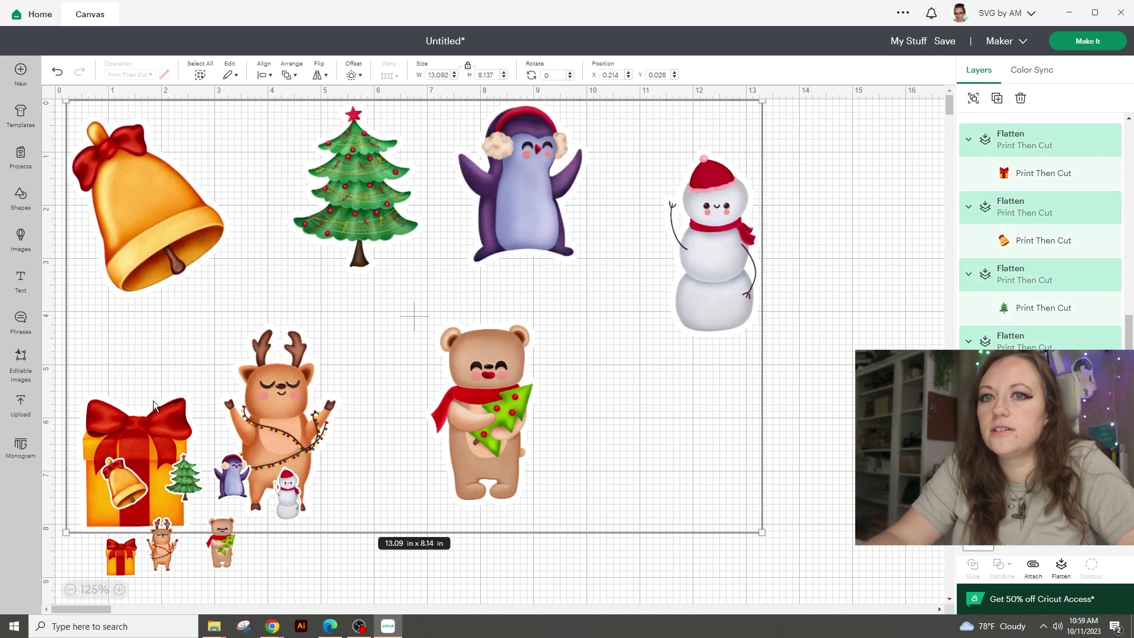
Scale the seven large stickers down in two passes
{"action": "left_click_drag", "start_coordinate": [770, 534], "coordinate": [620, 435]}
{"action": "left_click", "coordinate": [603, 331]}
{"action": "left_click", "coordinate": [587, 216]}
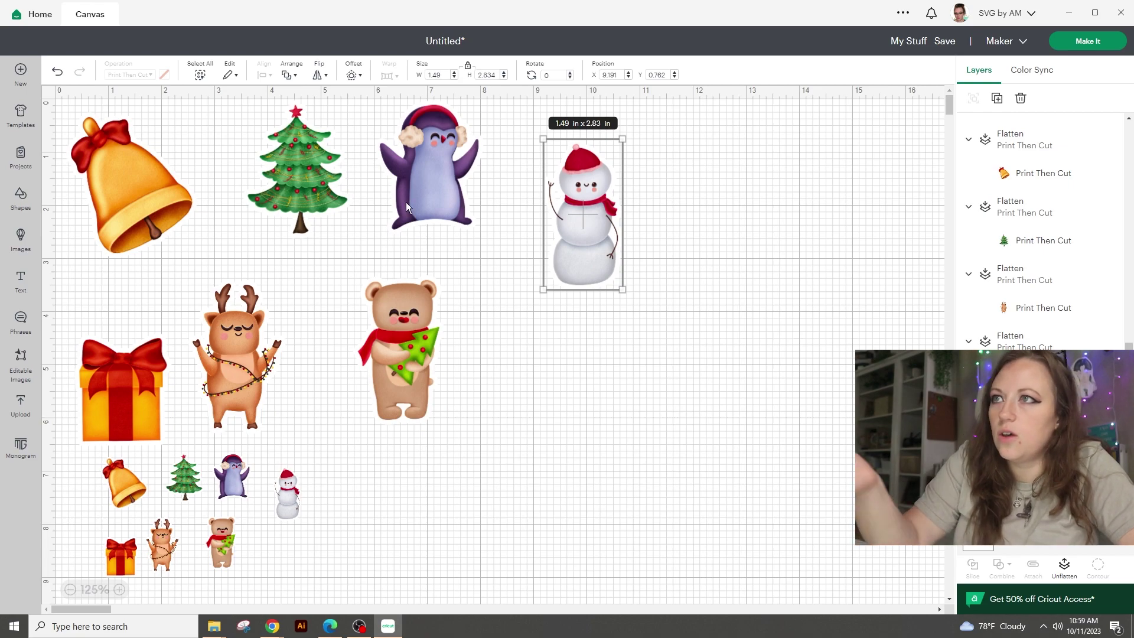
{"action": "left_click_drag", "start_coordinate": [714, 352], "coordinate": [113, 178]}
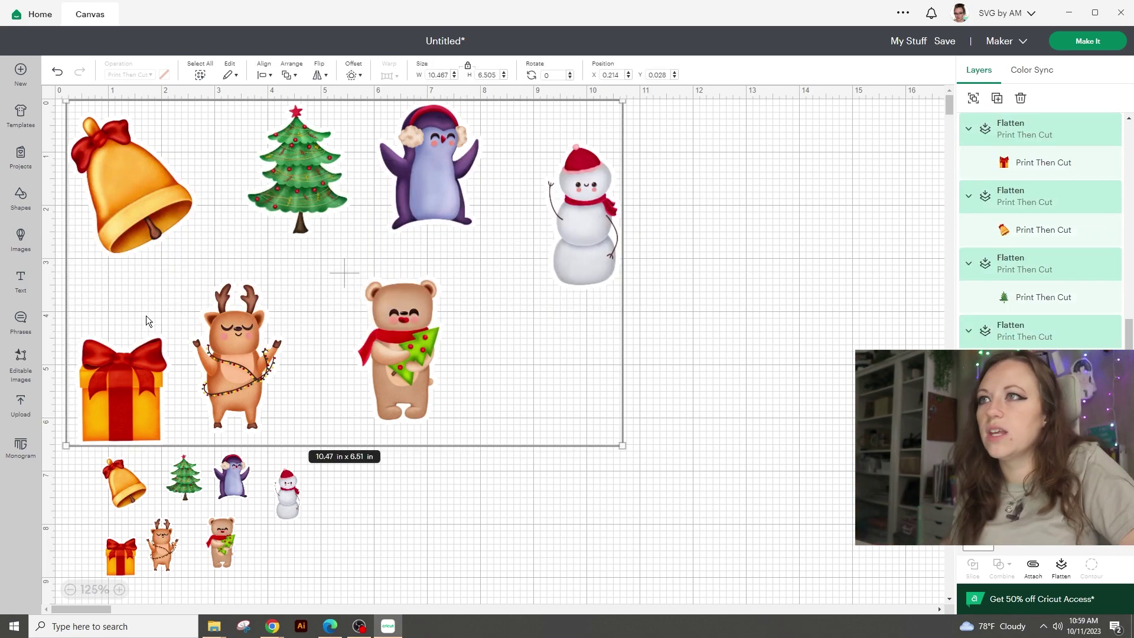
{"action": "left_click_drag", "start_coordinate": [622, 444], "coordinate": [545, 398]}
{"action": "left_click", "coordinate": [693, 295]}
Select the bell and gift box, plus the small snowman, bear and penguin copies
{"action": "left_click", "coordinate": [510, 195]}
{"action": "left_click", "coordinate": [449, 195]}
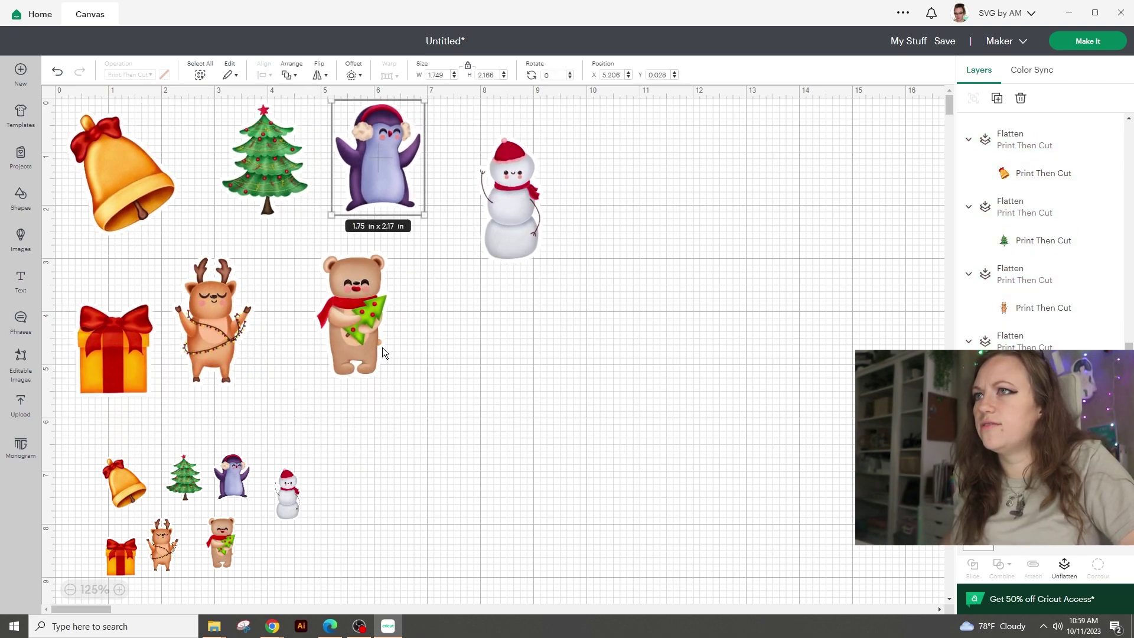
{"action": "left_click", "coordinate": [127, 195]}
{"action": "left_click", "coordinate": [147, 334]}
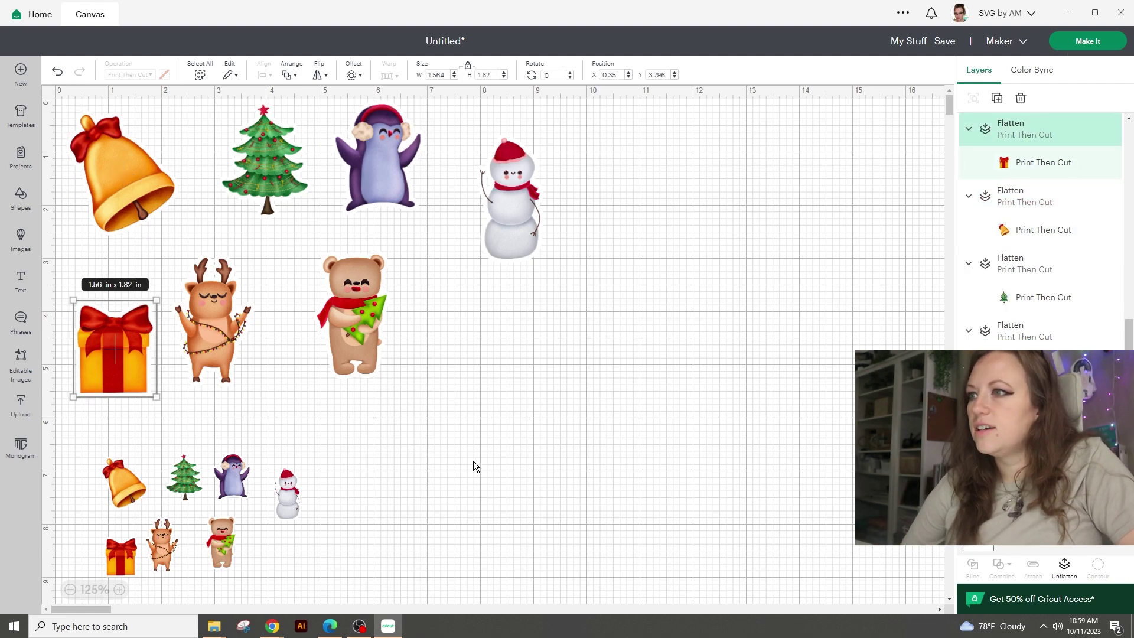
{"action": "left_click", "coordinate": [292, 502]}
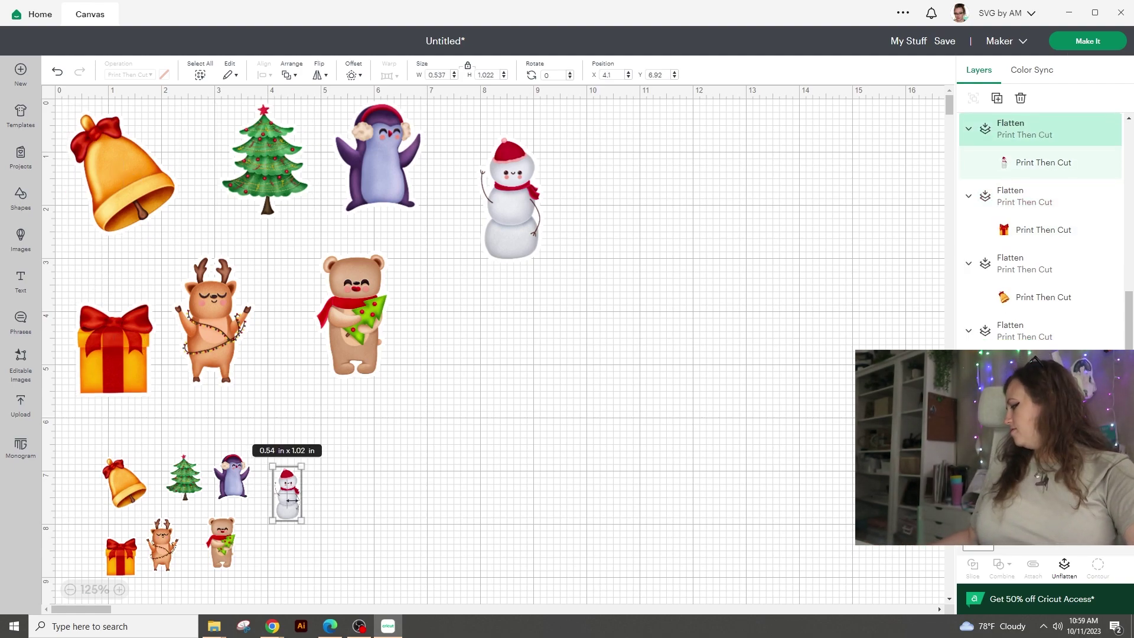
{"action": "left_click", "coordinate": [215, 547]}
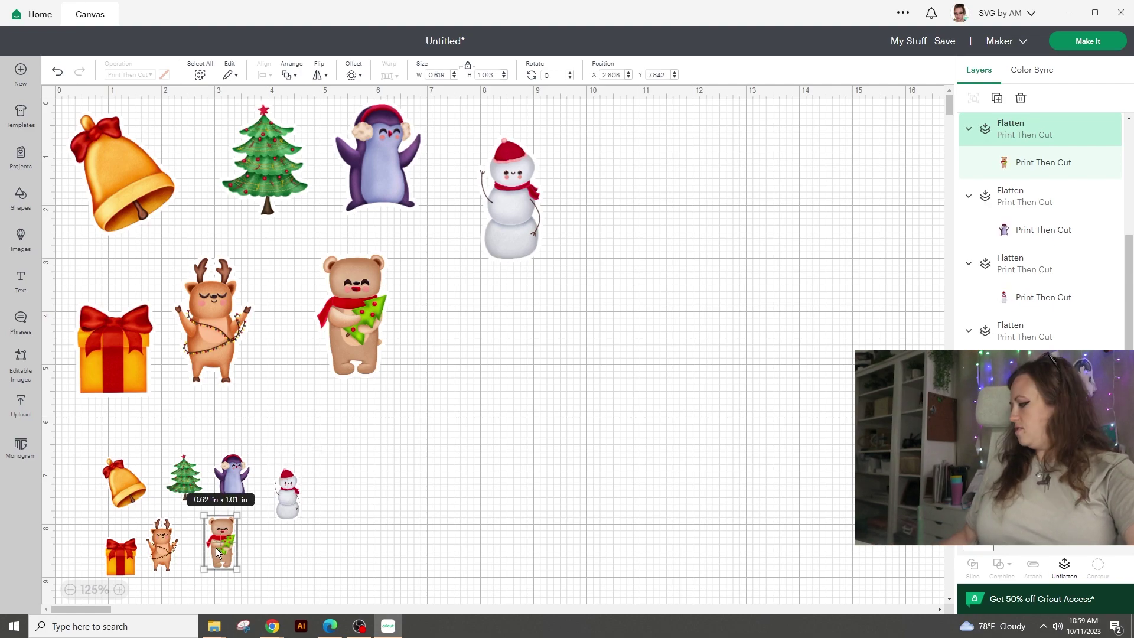
{"action": "left_click", "coordinate": [229, 485]}
Select every sticker on the canvas and open the Print Then Cut mat preview
{"action": "left_click", "coordinate": [1088, 41]}
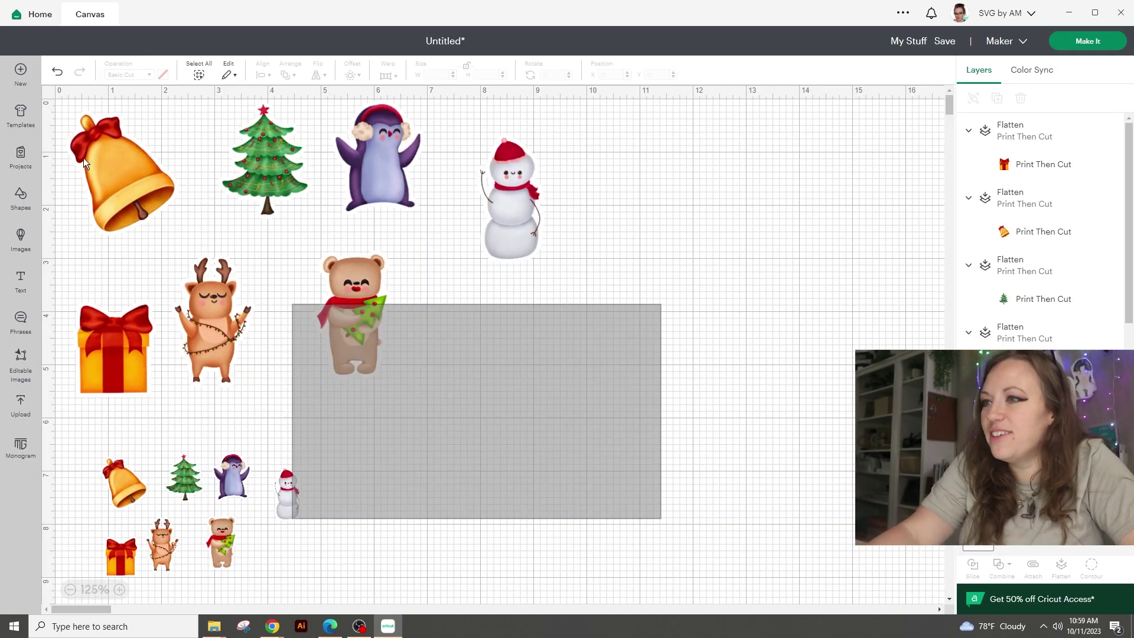
{"action": "left_click", "coordinate": [604, 597]}
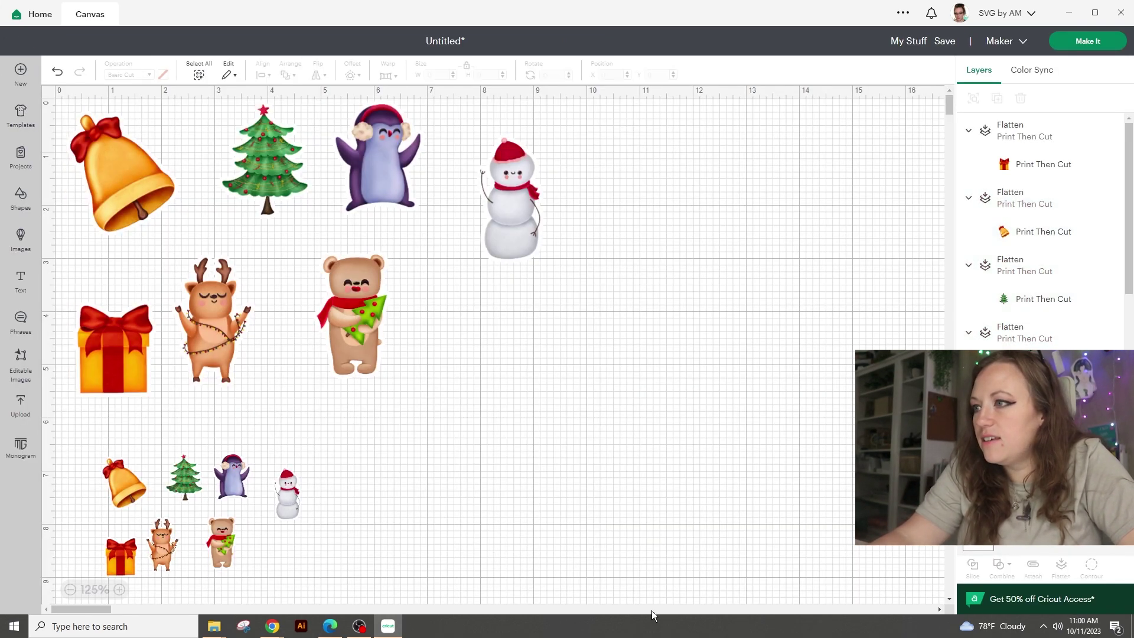
{"action": "left_click_drag", "start_coordinate": [579, 592], "coordinate": [5, 38]}
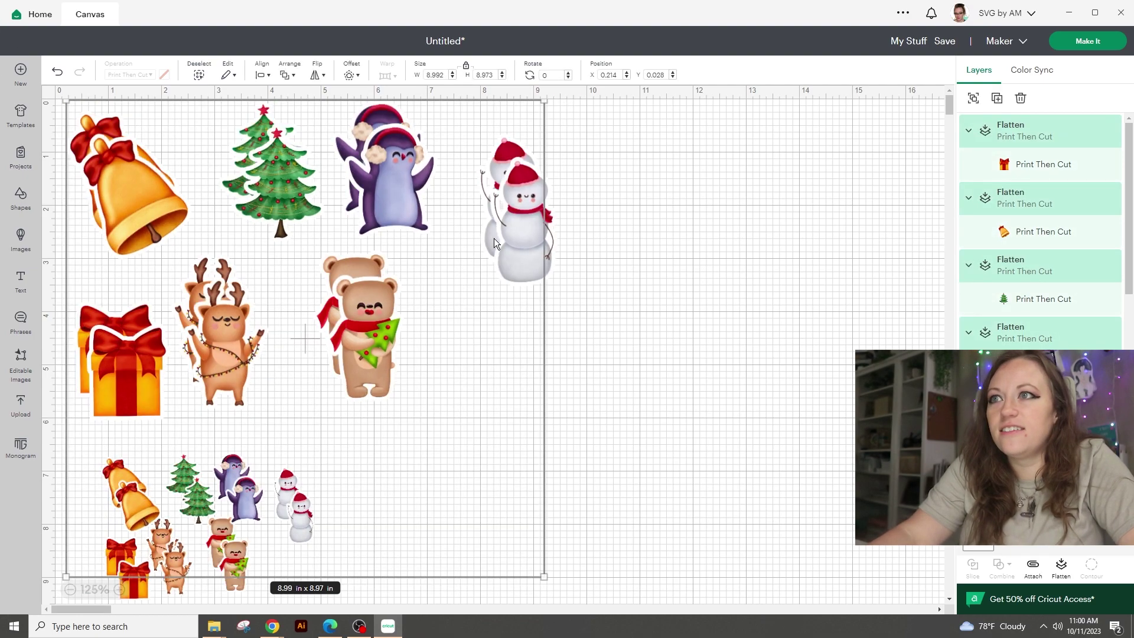
{"action": "left_click", "coordinate": [1088, 41]}
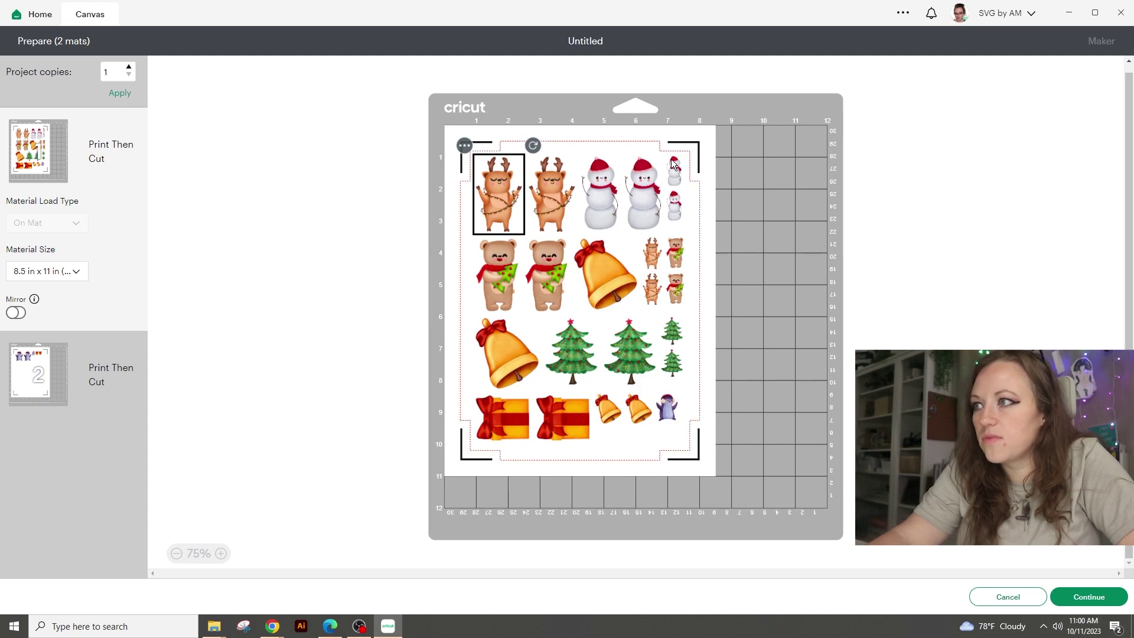
Check mat 2, then tighten mat 1 by moving the snowman, bears, large bell and small reindeer
{"action": "left_click", "coordinate": [139, 352]}
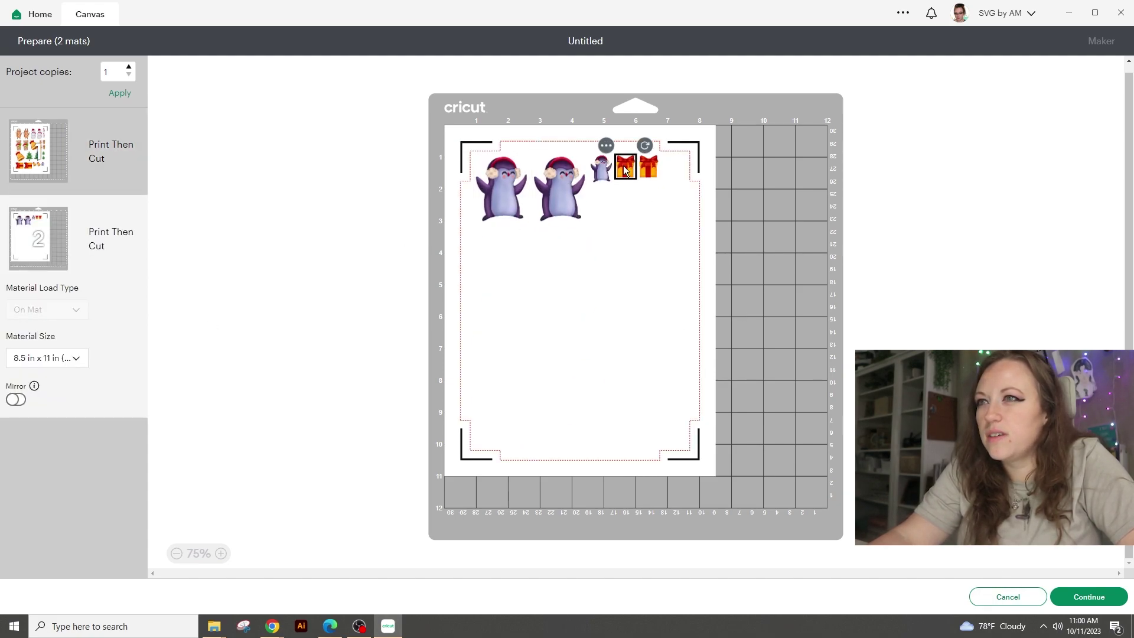
{"action": "left_click", "coordinate": [28, 155]}
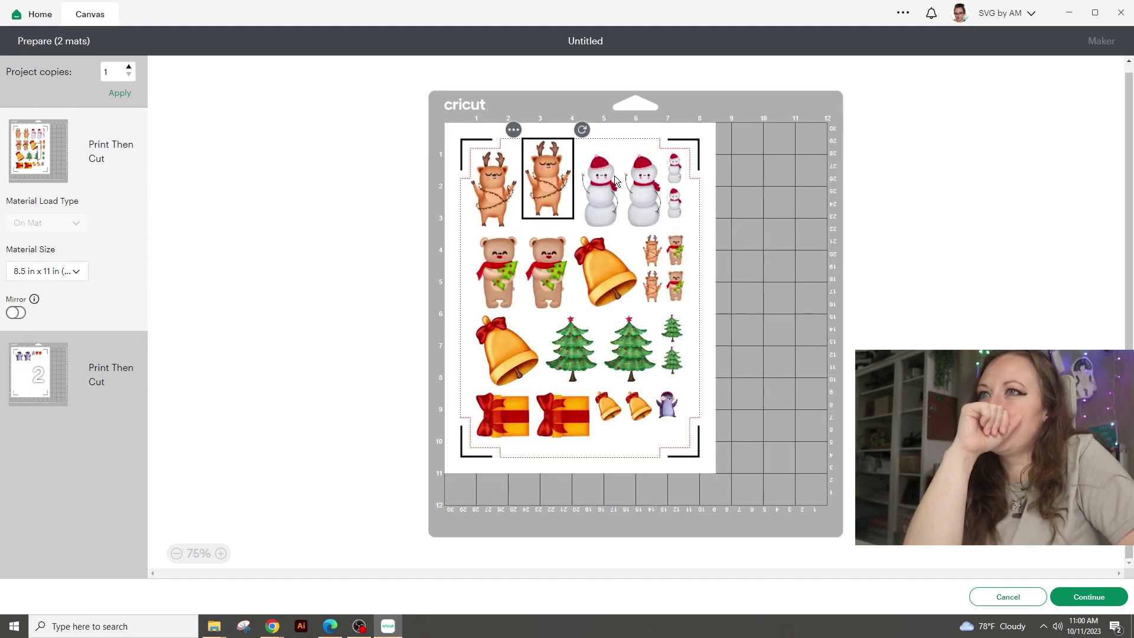
{"action": "left_click_drag", "start_coordinate": [601, 189], "coordinate": [595, 177]}
{"action": "left_click_drag", "start_coordinate": [486, 274], "coordinate": [472, 272]}
{"action": "left_click_drag", "start_coordinate": [542, 264], "coordinate": [530, 262]}
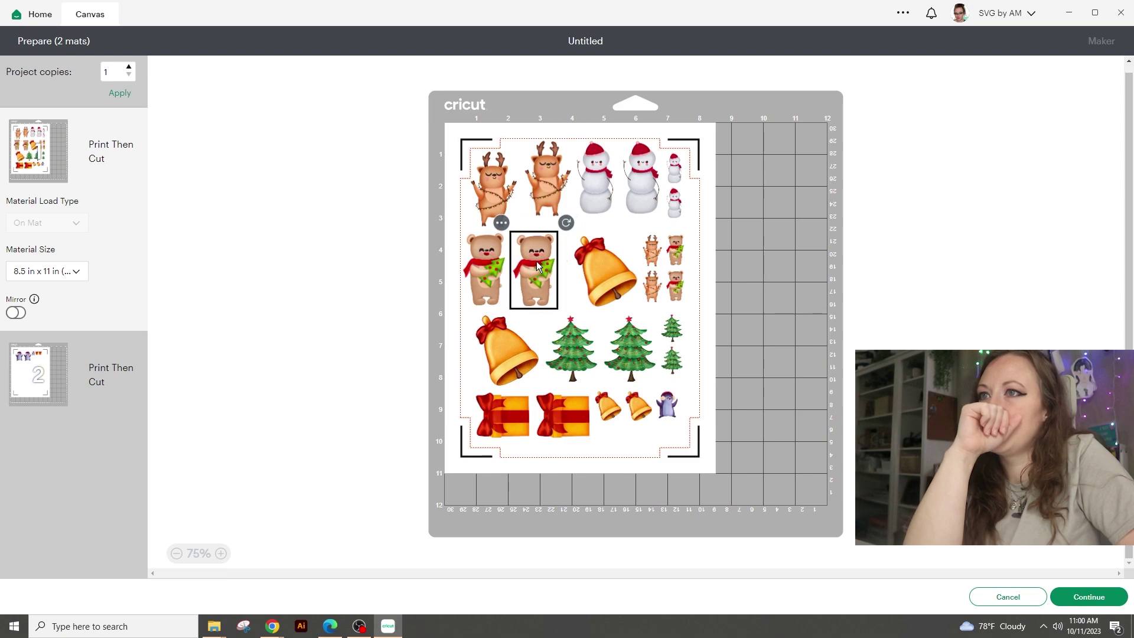
{"action": "left_click_drag", "start_coordinate": [602, 266], "coordinate": [700, 245]}
{"action": "left_click_drag", "start_coordinate": [675, 291], "coordinate": [665, 245]}
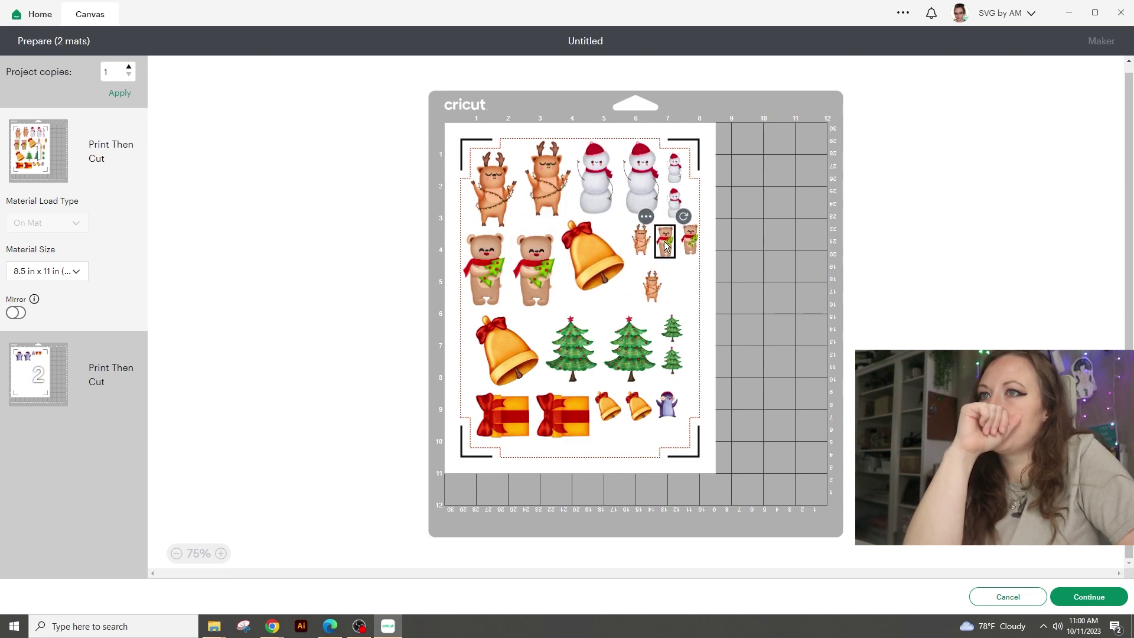
Group the lone small reindeer with the two small trees and nudge the large bell up
{"action": "left_click", "coordinate": [641, 177]}
{"action": "left_click", "coordinate": [672, 201]}
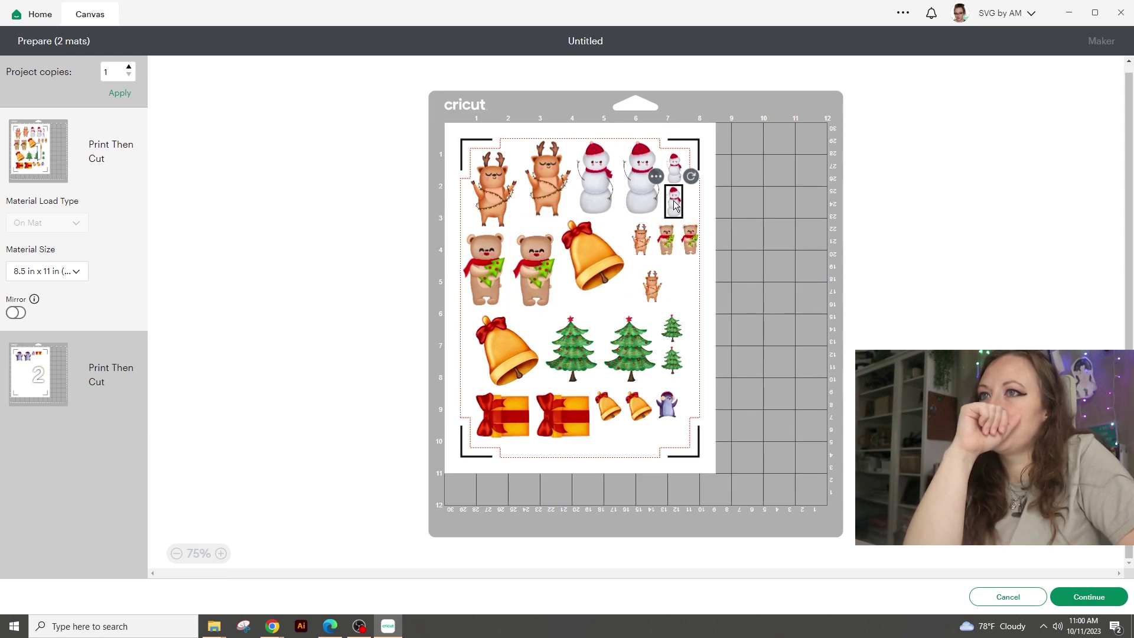
{"action": "left_click_drag", "start_coordinate": [658, 296], "coordinate": [646, 289]}
{"action": "left_click_drag", "start_coordinate": [672, 328], "coordinate": [666, 277]}
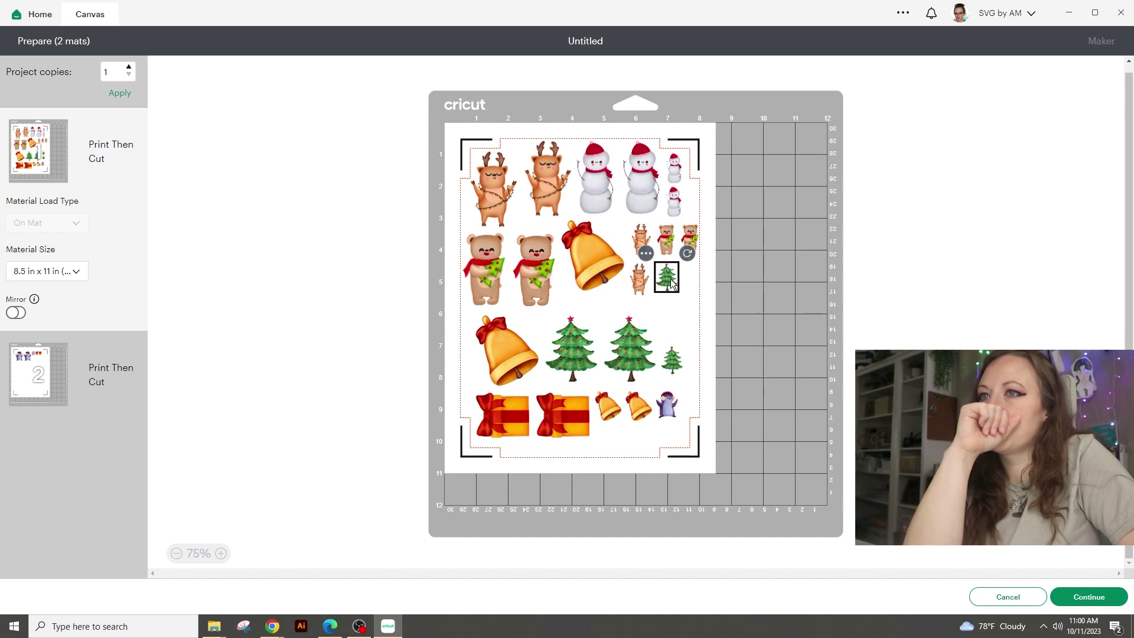
{"action": "left_click_drag", "start_coordinate": [682, 362], "coordinate": [662, 277]}
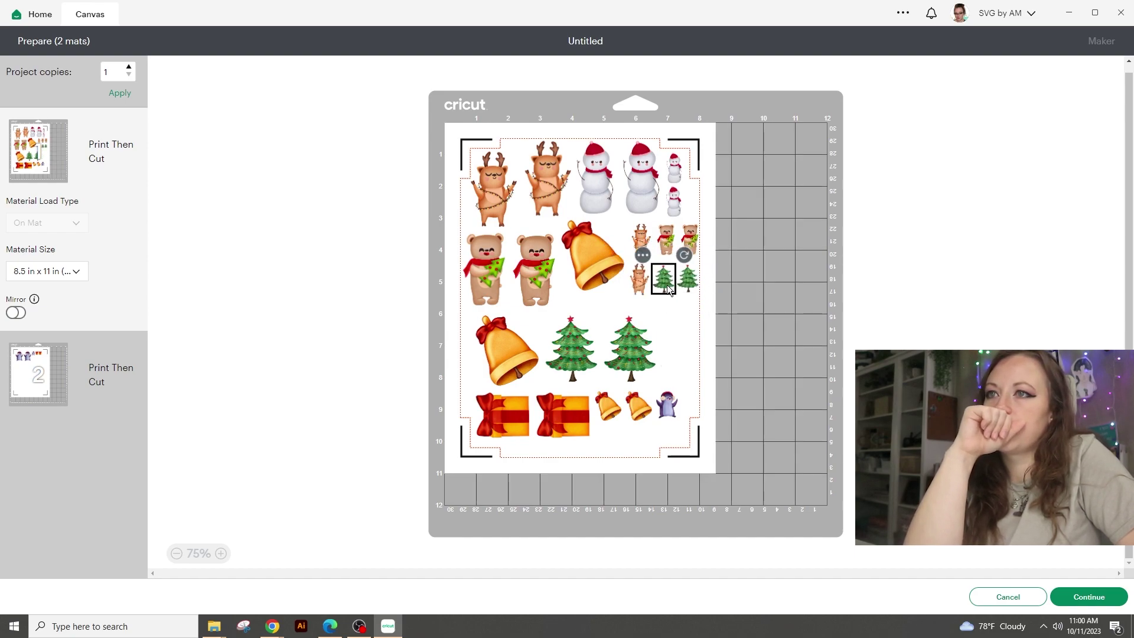
{"action": "left_click", "coordinate": [639, 276]}
{"action": "left_click", "coordinate": [594, 254]}
{"action": "left_click_drag", "start_coordinate": [581, 256], "coordinate": [534, 261]}
Shift the large bell and trees, move the penguin and small bell up, and rotate the gift bow-up
{"action": "left_click", "coordinate": [491, 204]}
{"action": "left_click", "coordinate": [536, 273]}
{"action": "left_click", "coordinate": [485, 281]}
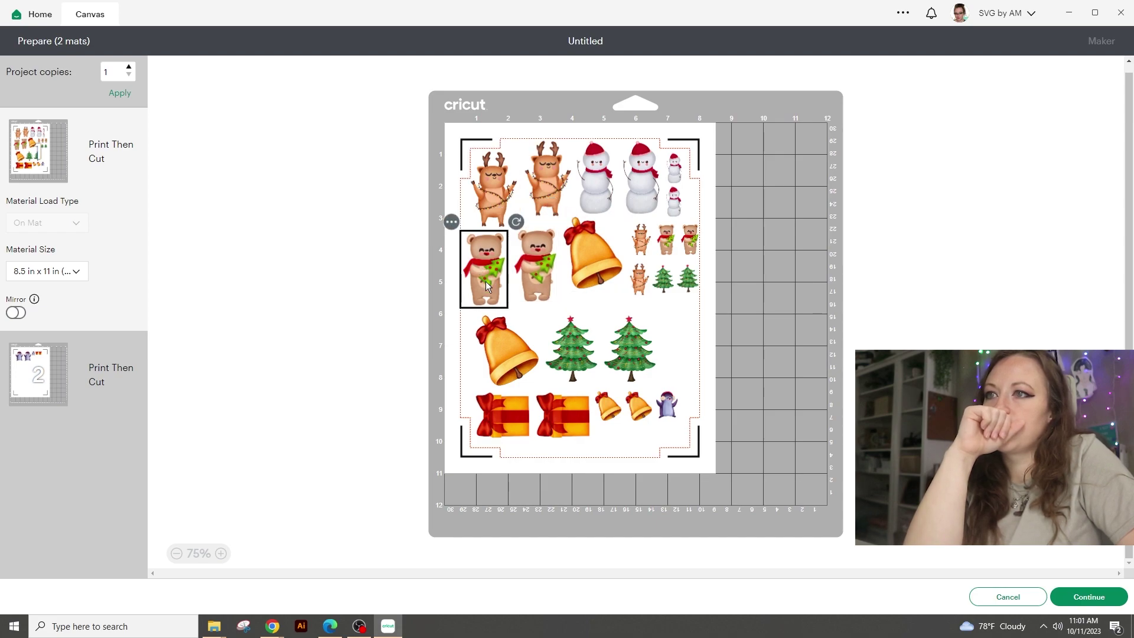
{"action": "left_click_drag", "start_coordinate": [506, 351], "coordinate": [494, 349]}
{"action": "left_click_drag", "start_coordinate": [571, 349], "coordinate": [568, 336]}
{"action": "left_click_drag", "start_coordinate": [633, 349], "coordinate": [627, 324]}
{"action": "left_click", "coordinate": [570, 409]}
{"action": "left_click_drag", "start_coordinate": [667, 406], "coordinate": [699, 352]}
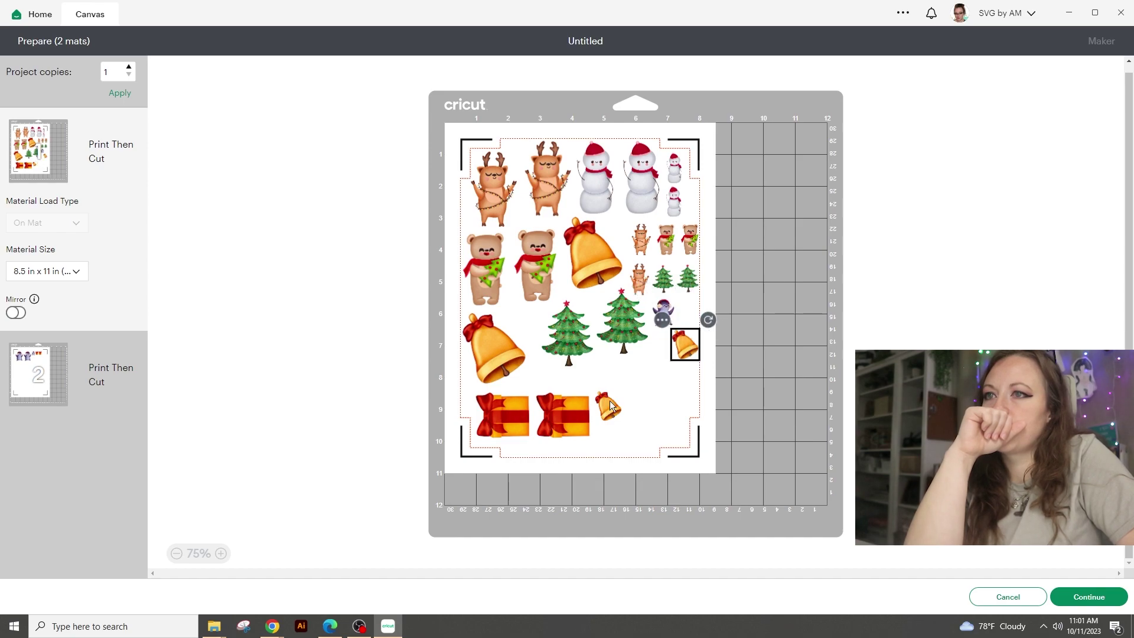
{"action": "left_click_drag", "start_coordinate": [612, 406], "coordinate": [659, 359]}
{"action": "left_click", "coordinate": [556, 416]}
{"action": "left_click_drag", "start_coordinate": [598, 378], "coordinate": [600, 450]}
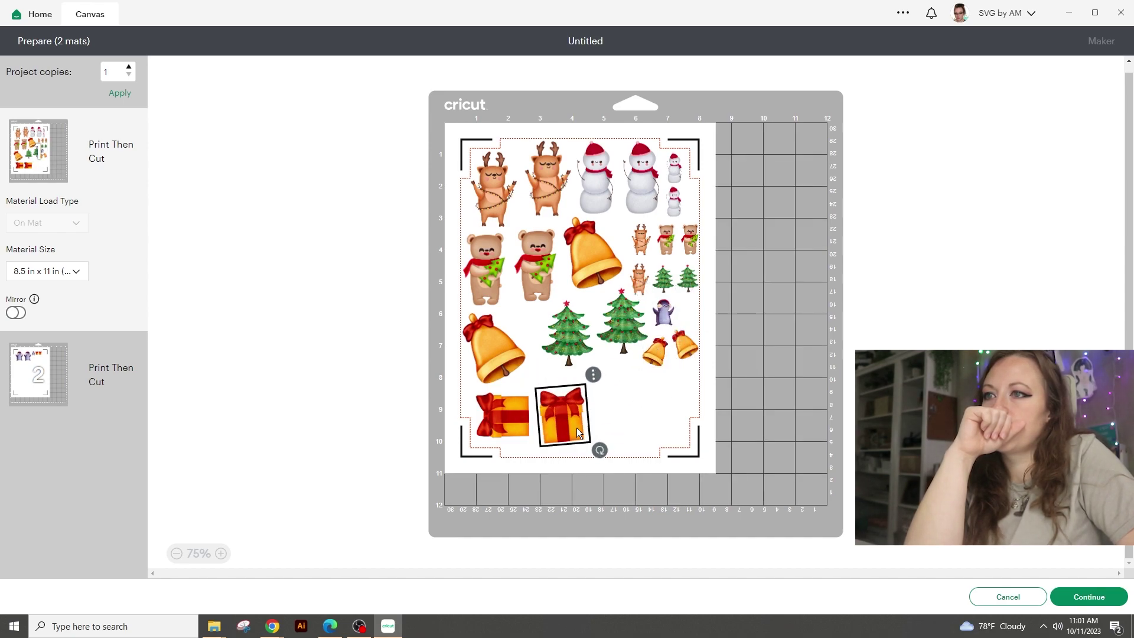
Move the large and small penguins from mat 2 onto mat 1
{"action": "left_click", "coordinate": [572, 347]}
{"action": "left_click", "coordinate": [97, 366]}
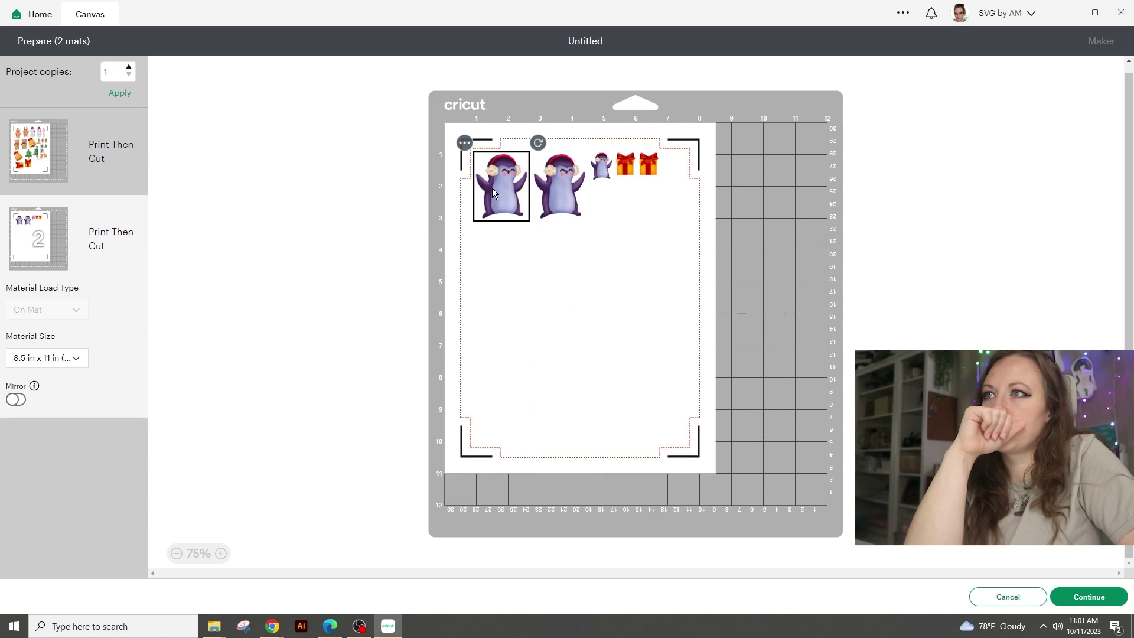
{"action": "left_click", "coordinate": [492, 187]}
{"action": "left_click", "coordinate": [790, 244]}
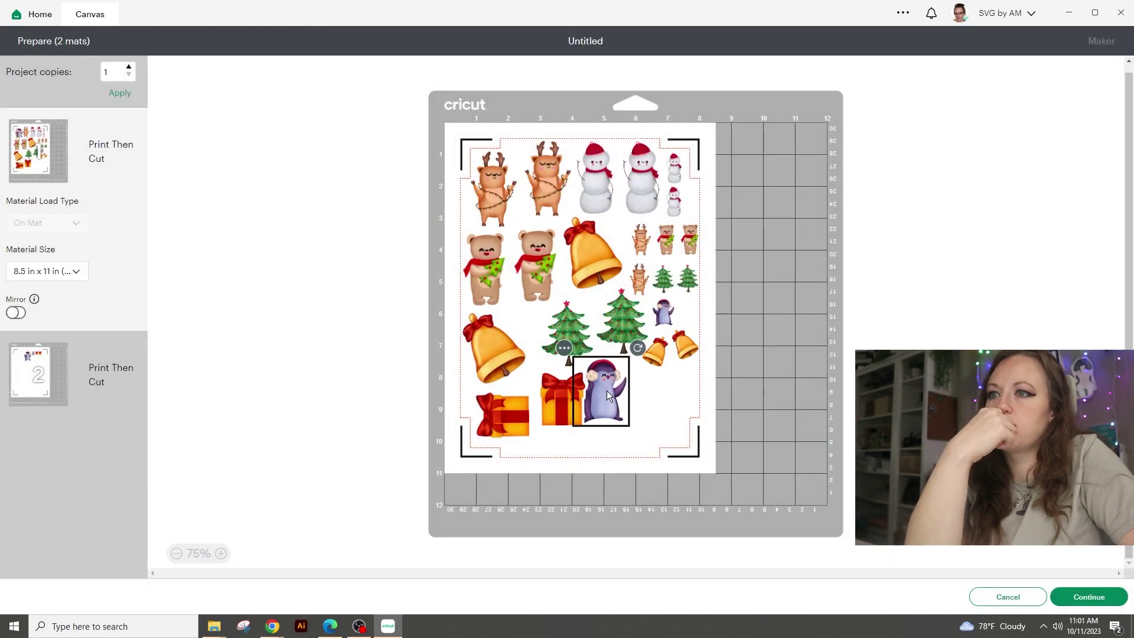
{"action": "left_click", "coordinate": [97, 374]}
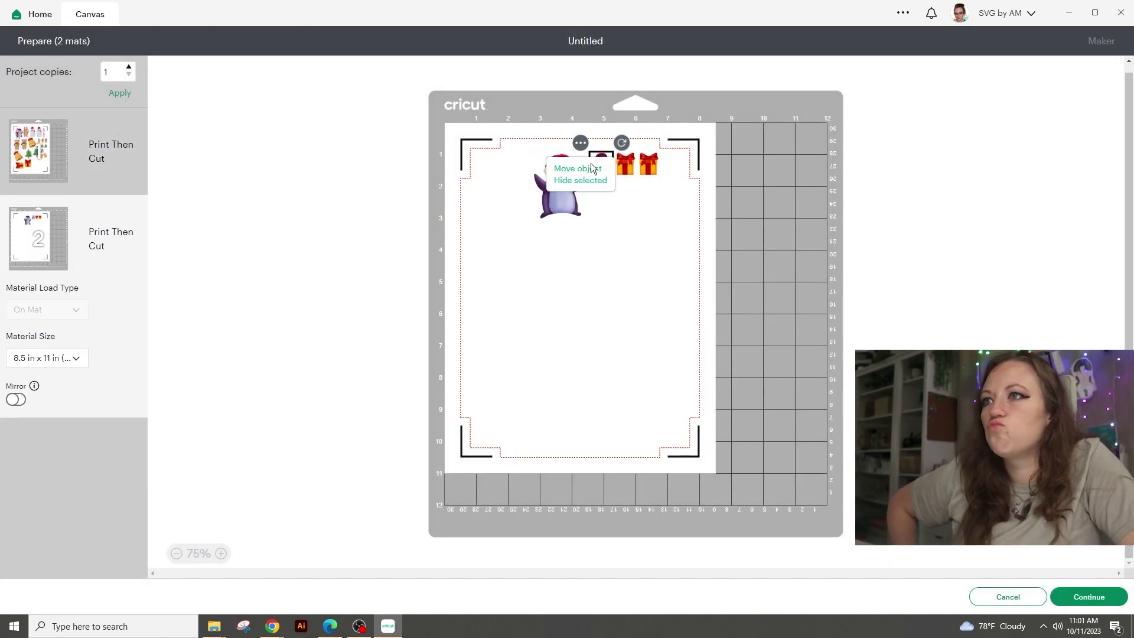
{"action": "left_click", "coordinate": [590, 163]}
{"action": "double_click", "coordinate": [423, 170]}
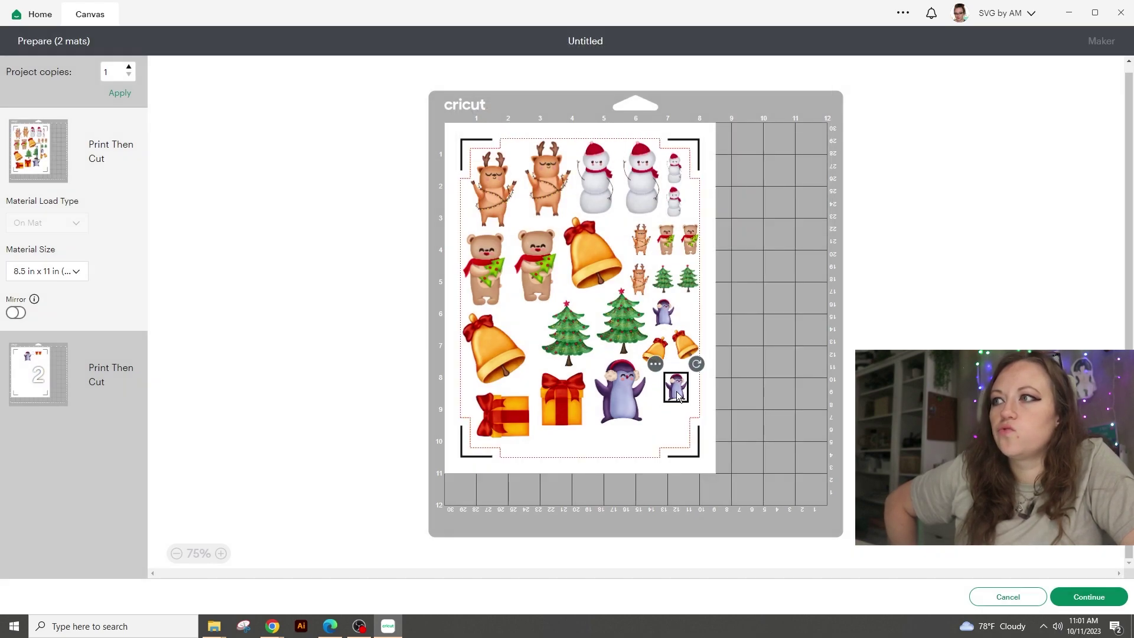
Move both remaining gifts from mat 2 onto mat 1
{"action": "left_click", "coordinate": [80, 395]}
{"action": "left_click", "coordinate": [605, 142]}
{"action": "left_click", "coordinate": [594, 163]}
{"action": "double_click", "coordinate": [431, 175]}
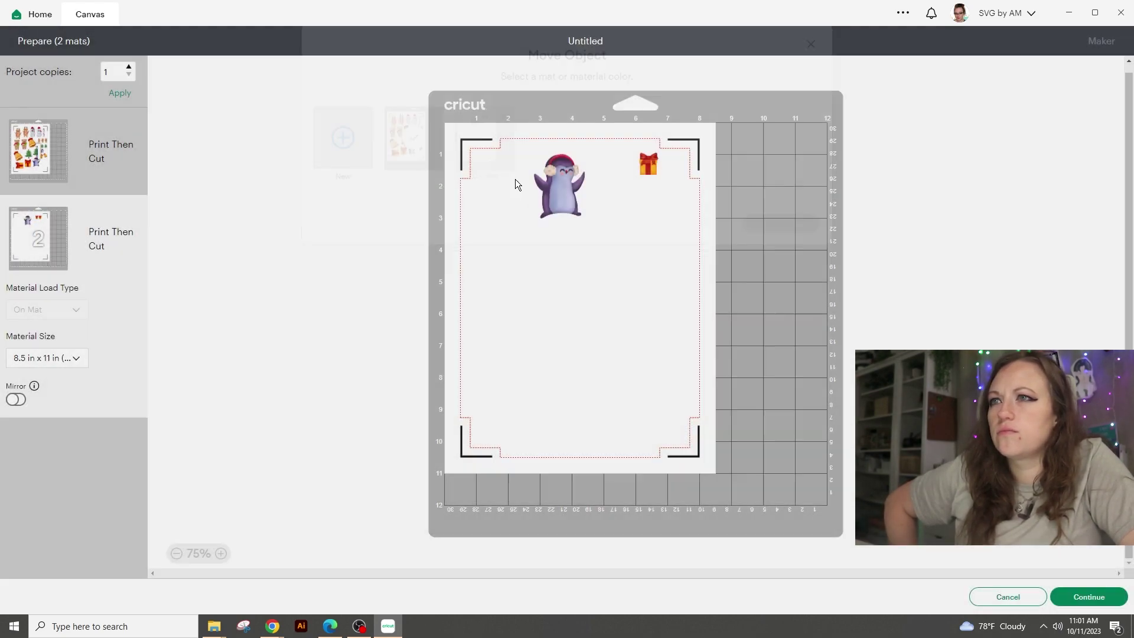
{"action": "left_click", "coordinate": [79, 378]}
{"action": "left_click", "coordinate": [647, 165]}
{"action": "left_click", "coordinate": [627, 145]}
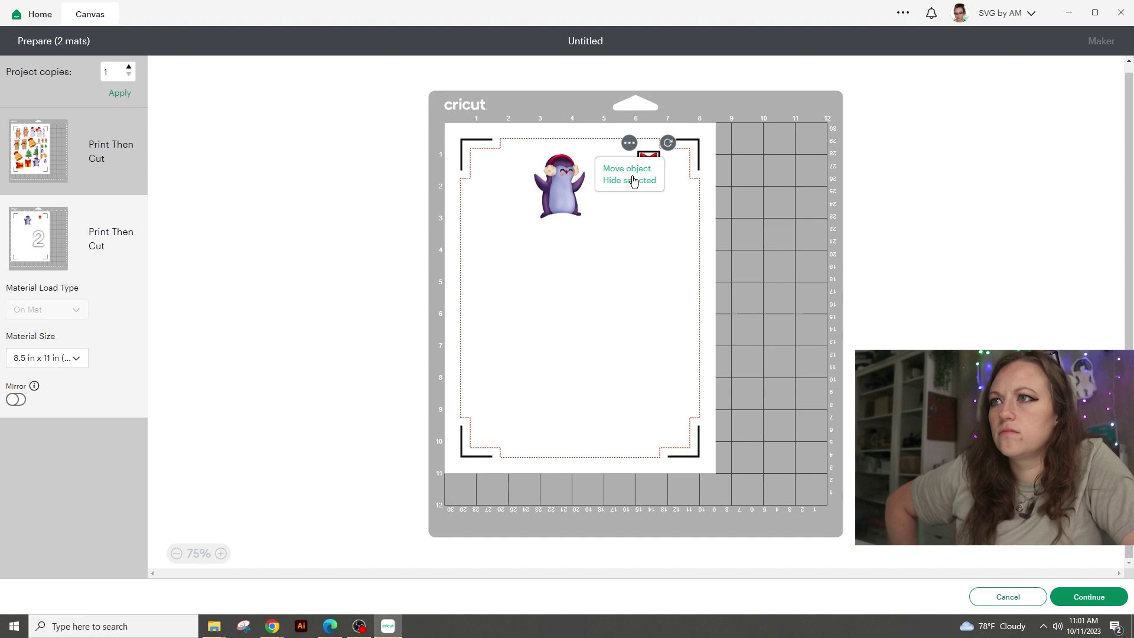
{"action": "left_click", "coordinate": [628, 168]}
{"action": "double_click", "coordinate": [431, 156]}
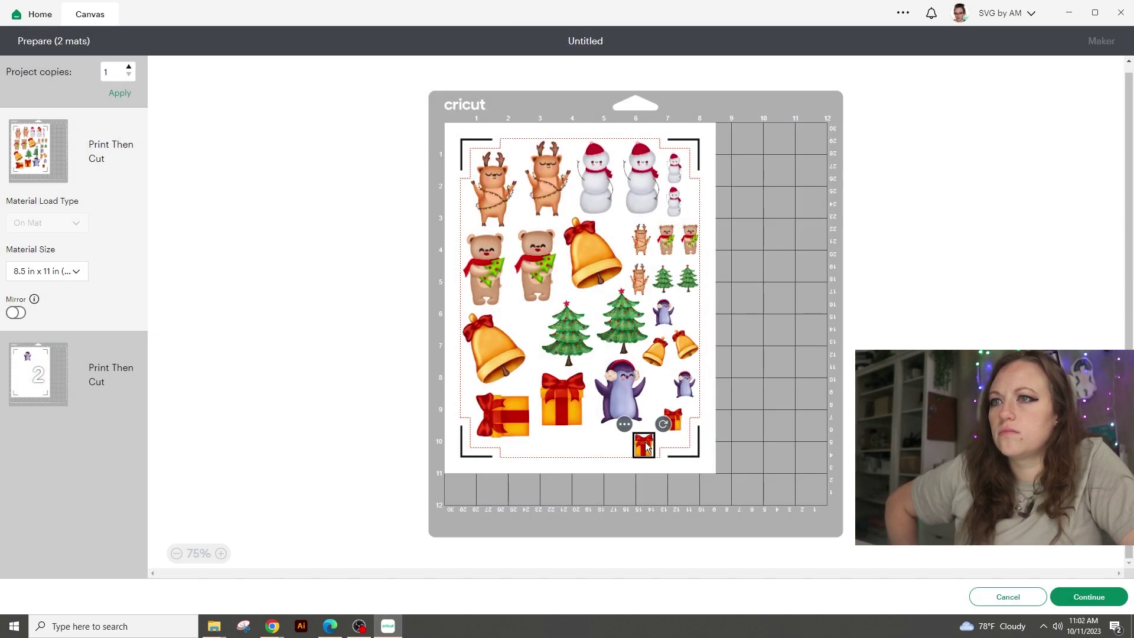
Move the last penguin onto mat 1 and nudge the red gift into place
{"action": "left_click", "coordinate": [24, 359]}
{"action": "left_click", "coordinate": [561, 187]}
{"action": "left_click", "coordinate": [521, 142]}
{"action": "left_click", "coordinate": [519, 167]}
{"action": "double_click", "coordinate": [431, 157]}
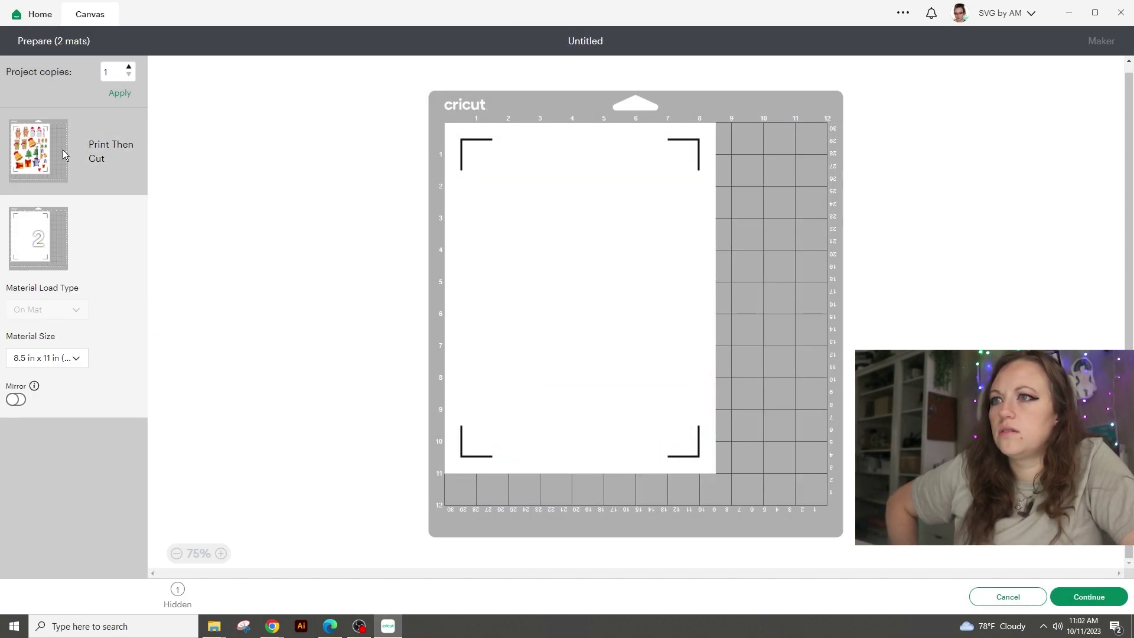
{"action": "left_click", "coordinate": [63, 152]}
{"action": "left_click_drag", "start_coordinate": [503, 423], "coordinate": [498, 426]}
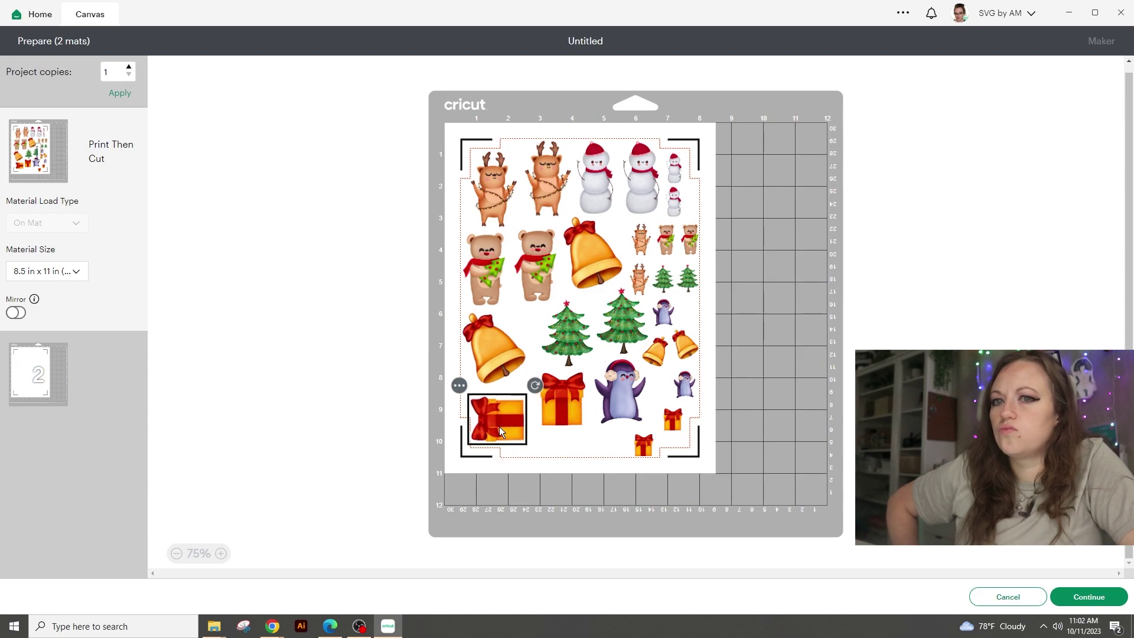
{"action": "left_click", "coordinate": [494, 348]}
Continue to printing, keep the ET-2750, enable Use System Dialog, and print the sticker sheet
{"action": "left_click", "coordinate": [1093, 597]}
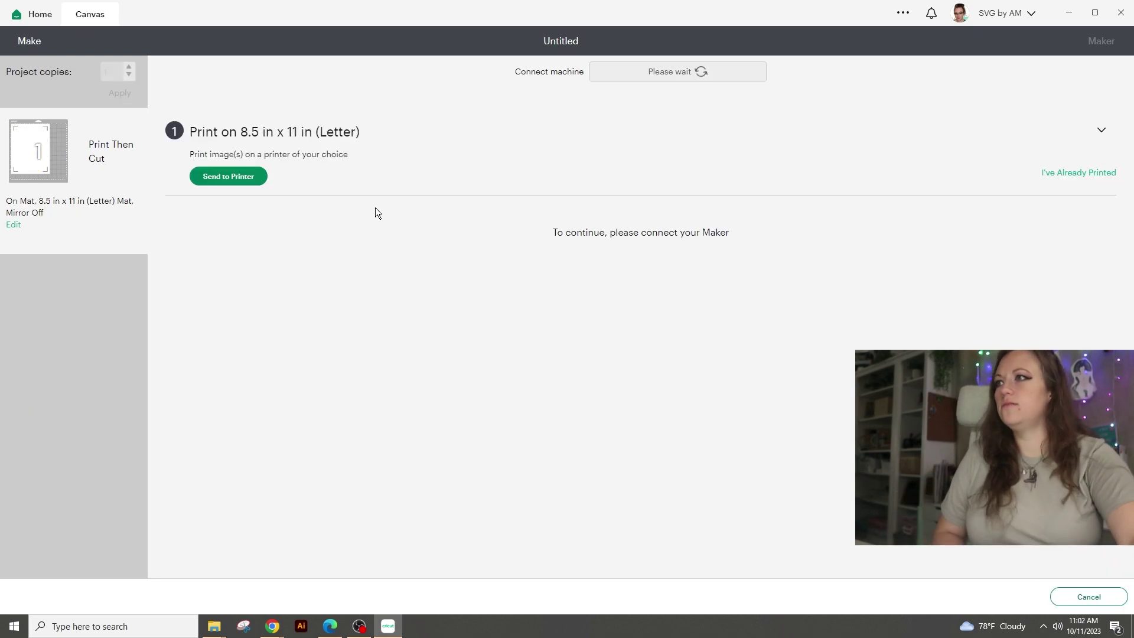
{"action": "left_click", "coordinate": [261, 176]}
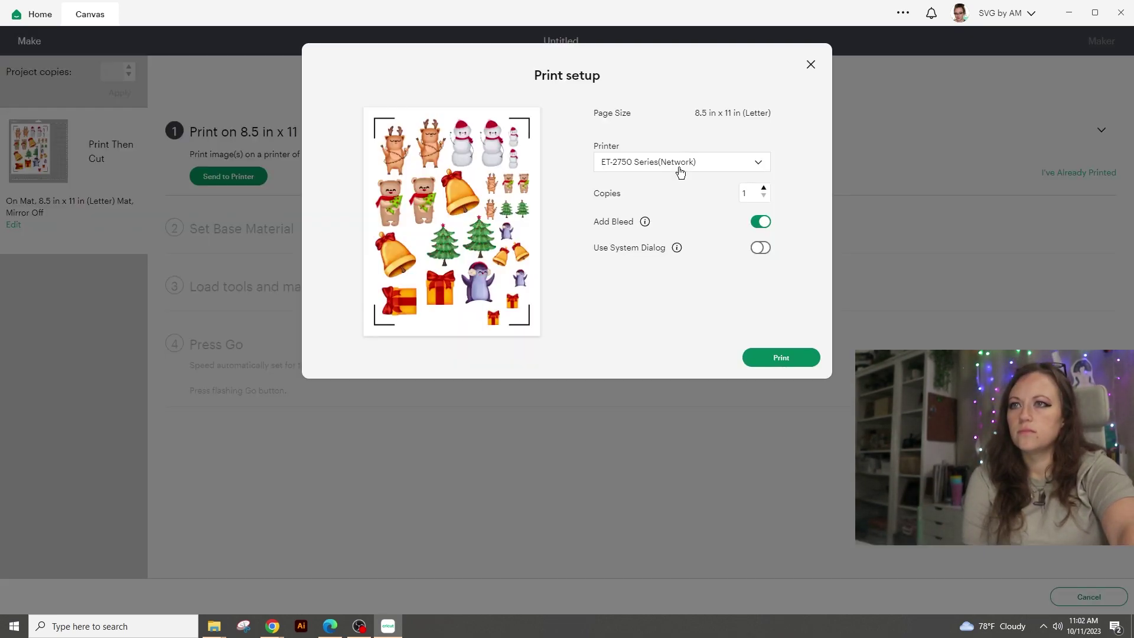
{"action": "left_click", "coordinate": [679, 170]}
{"action": "left_click", "coordinate": [688, 161]}
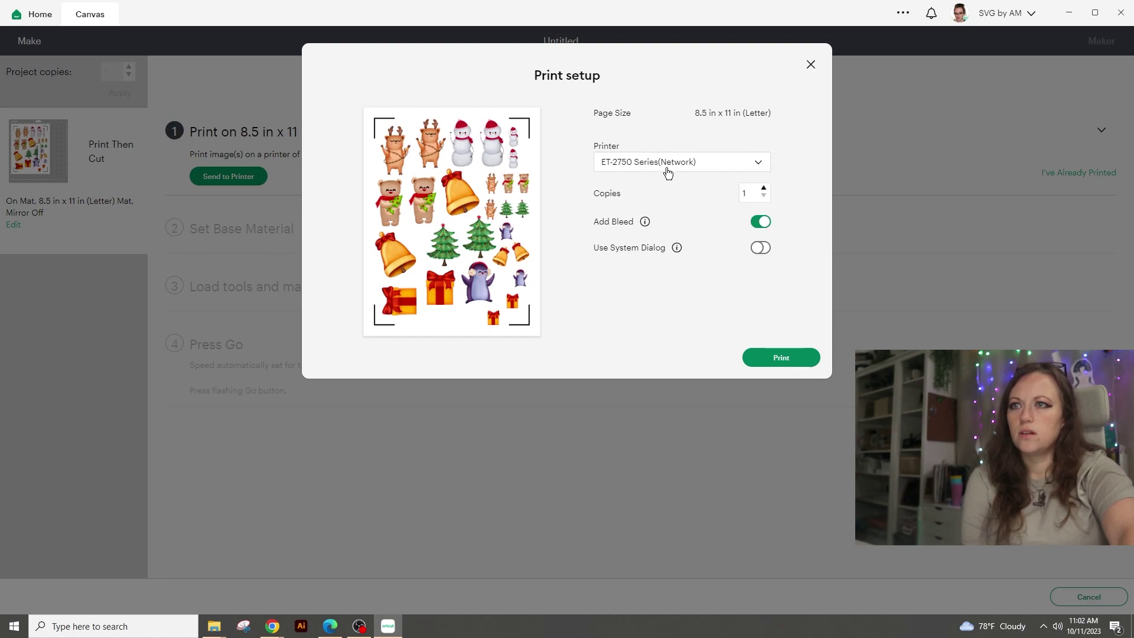
{"action": "left_click", "coordinate": [761, 248]}
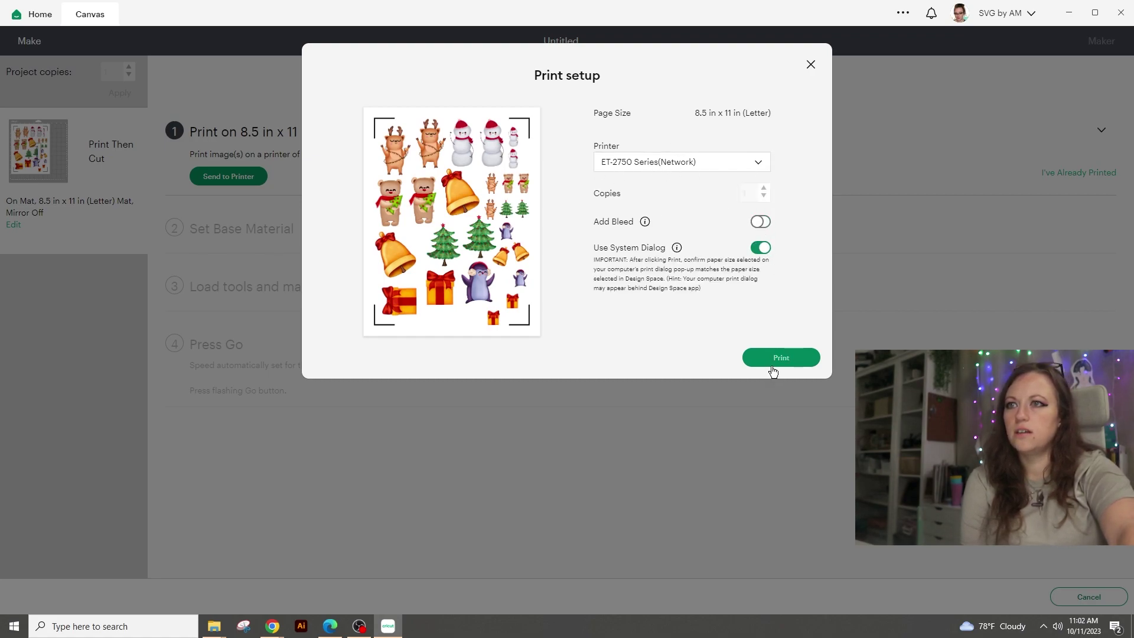
{"action": "left_click", "coordinate": [775, 361]}
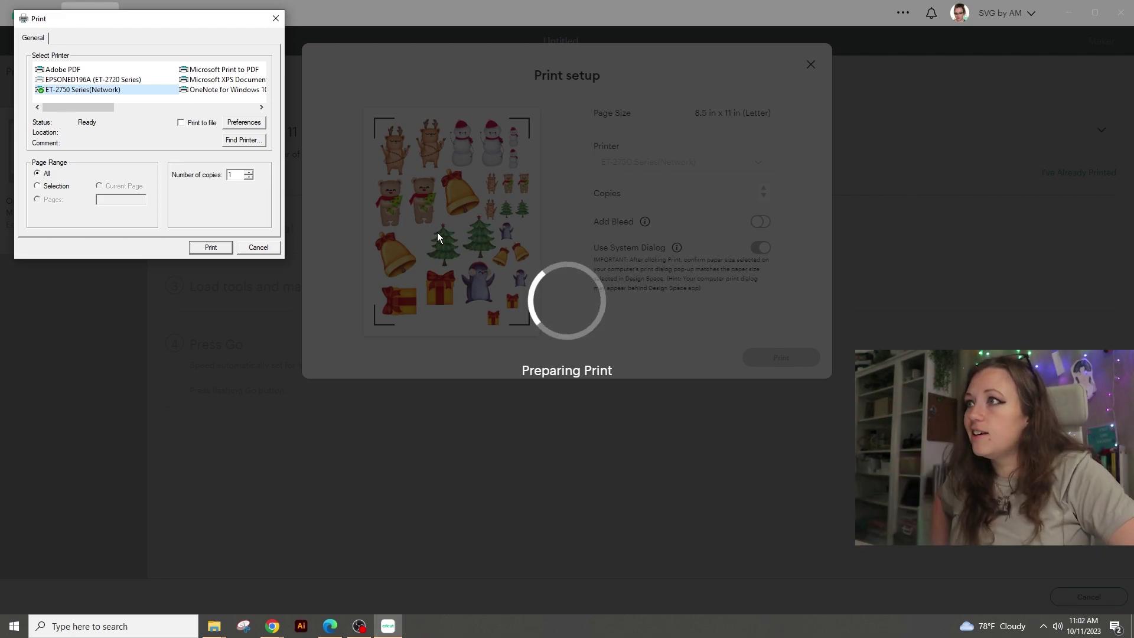
{"action": "left_click", "coordinate": [214, 248]}
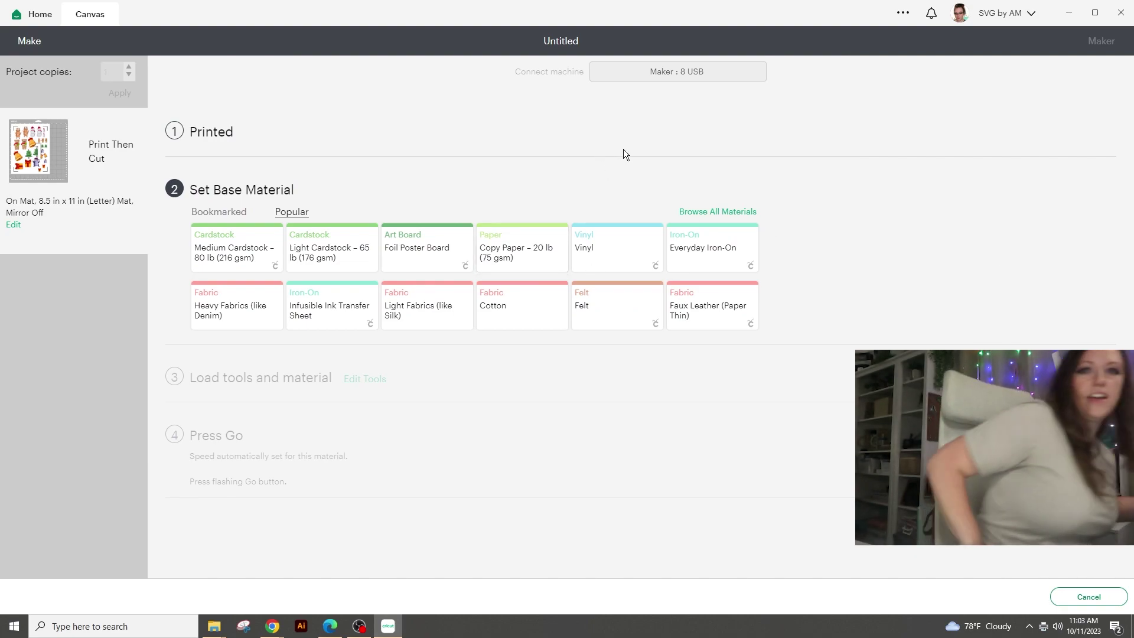
Reopen the print step, view the ET-2750's page in Devices and Printers, then close it
{"action": "left_click", "coordinate": [235, 168]}
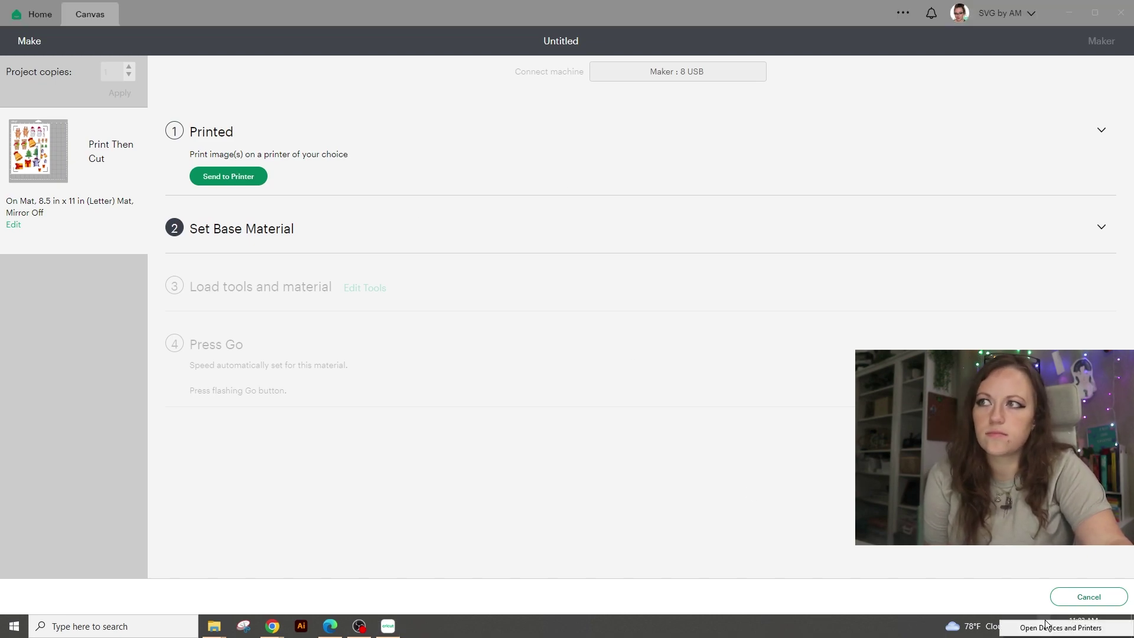
{"action": "left_click", "coordinate": [1046, 625]}
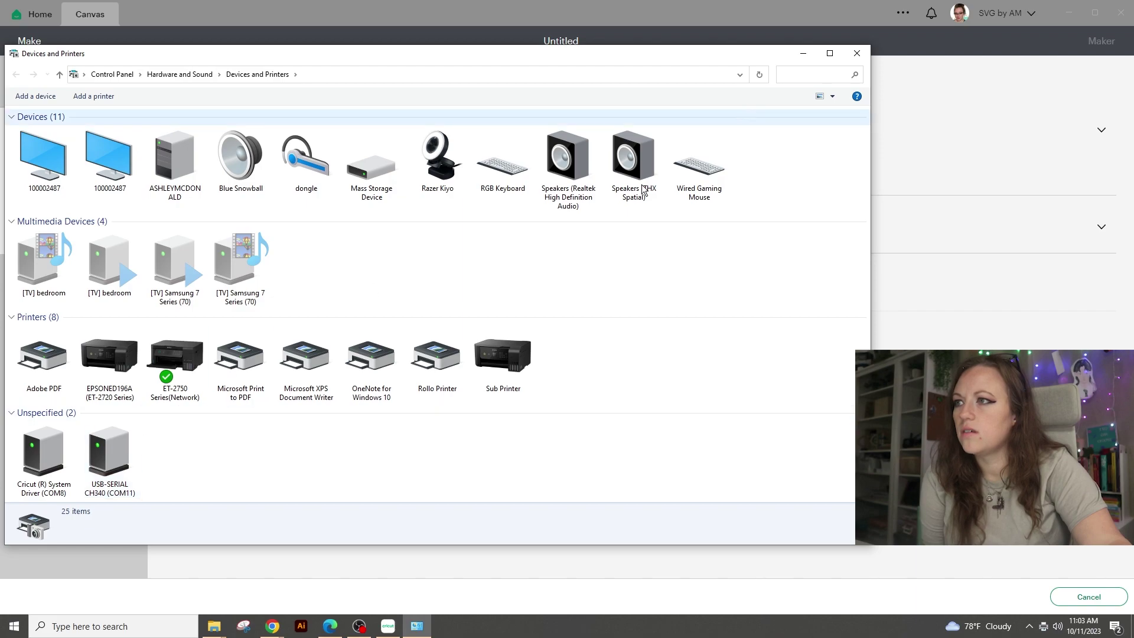
{"action": "double_click", "coordinate": [176, 359]}
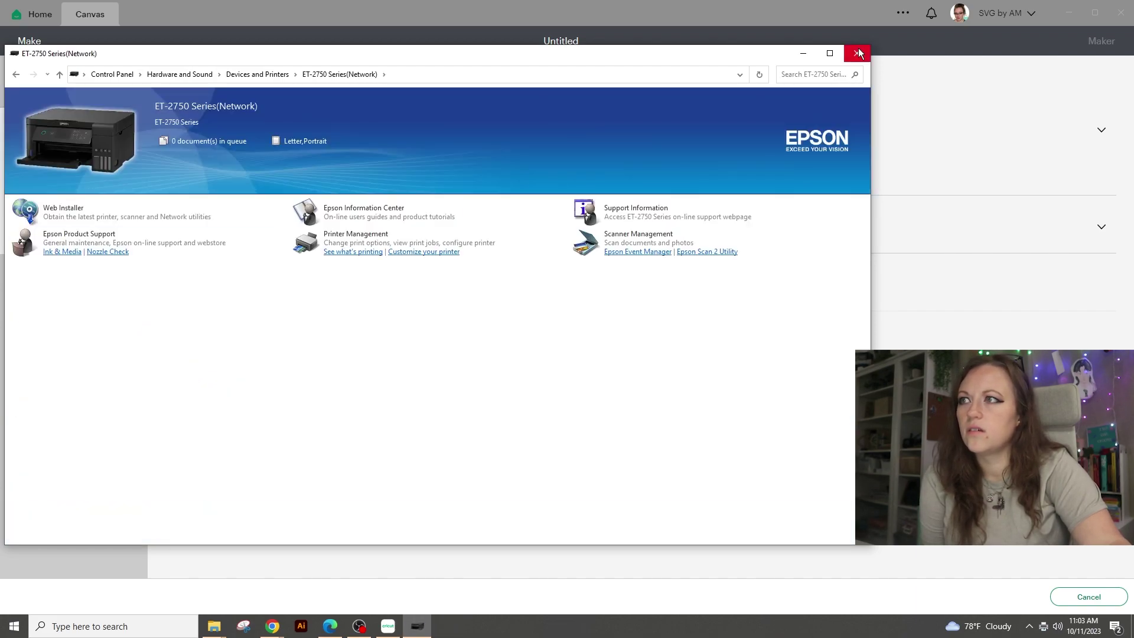
{"action": "left_click", "coordinate": [858, 53]}
Turn off Add Bleed, enable Use System Dialog and start printing the sheet
{"action": "left_click", "coordinate": [218, 176]}
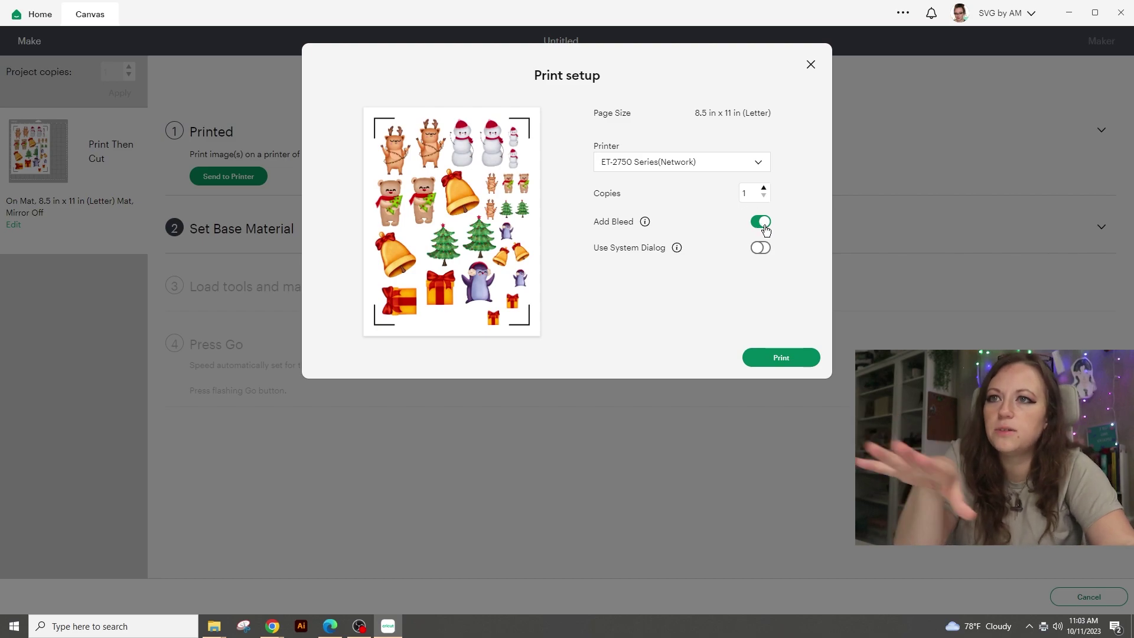
{"action": "left_click", "coordinate": [761, 222]}
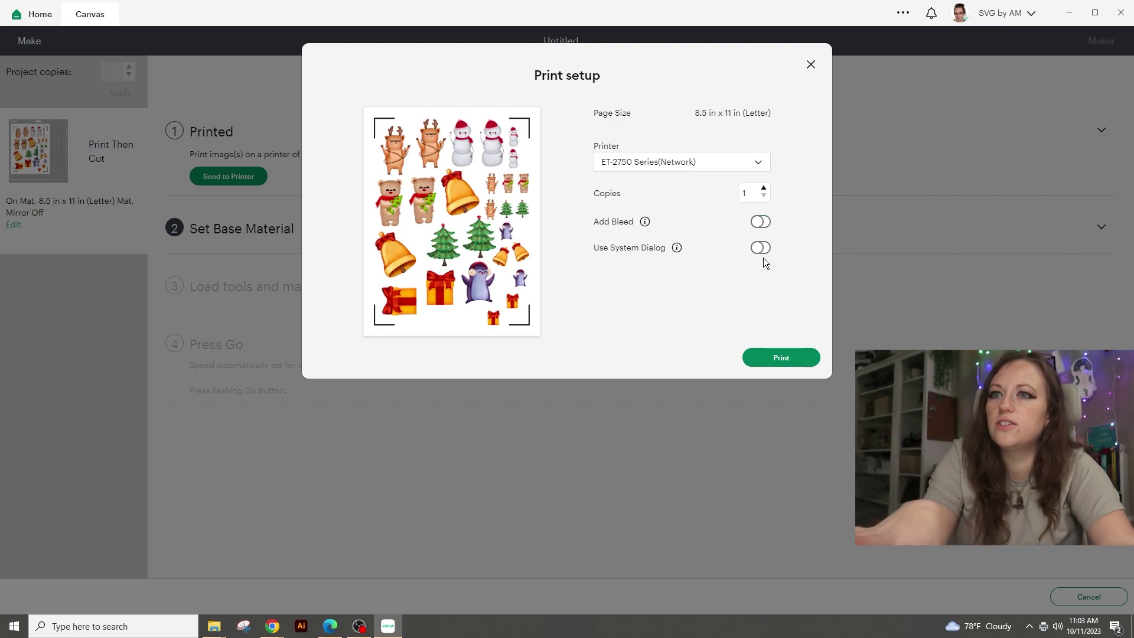
{"action": "left_click", "coordinate": [761, 248]}
{"action": "left_click", "coordinate": [802, 357]}
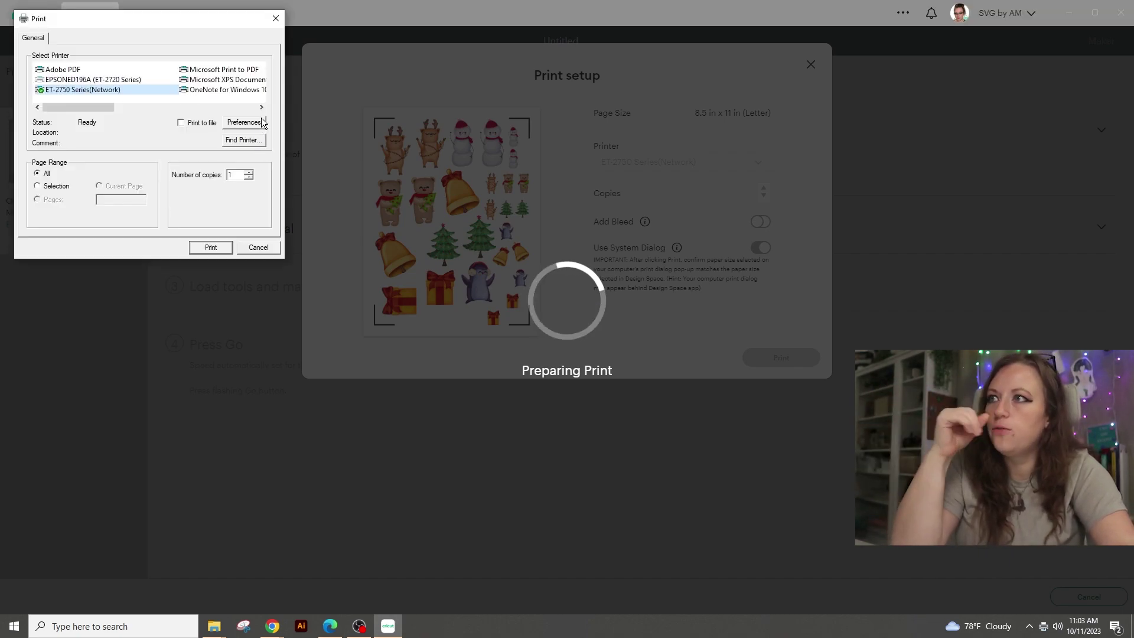
Set the ET-2750 preferences to the Planner Stickers preset, toggle mirror image, and confirm with OK
{"action": "left_click", "coordinate": [258, 123]}
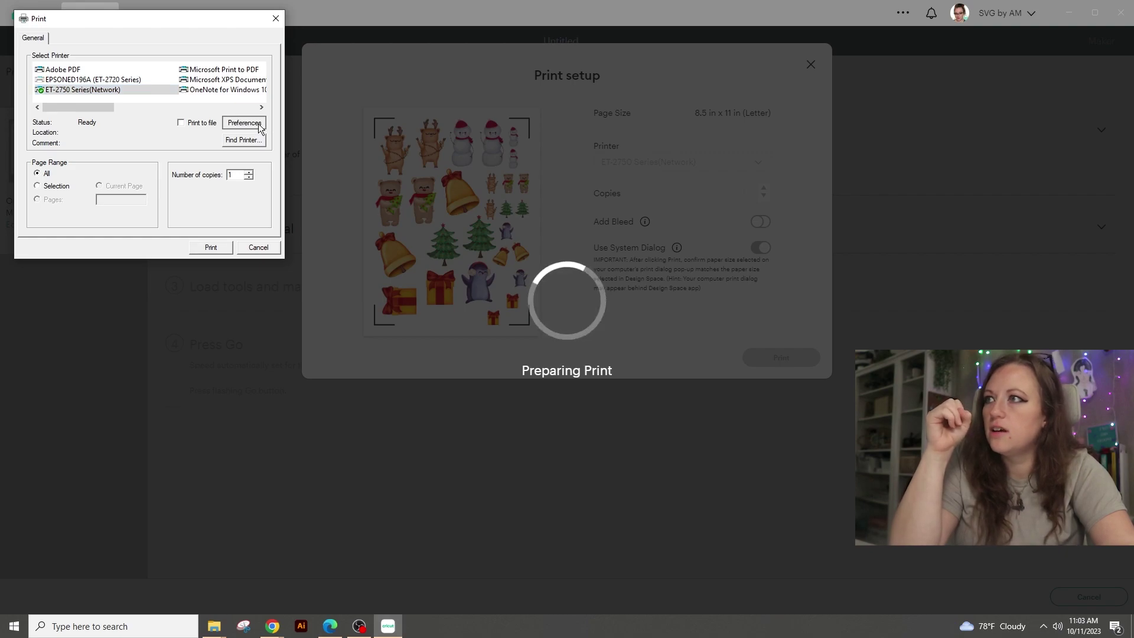
{"action": "left_click", "coordinate": [97, 217]}
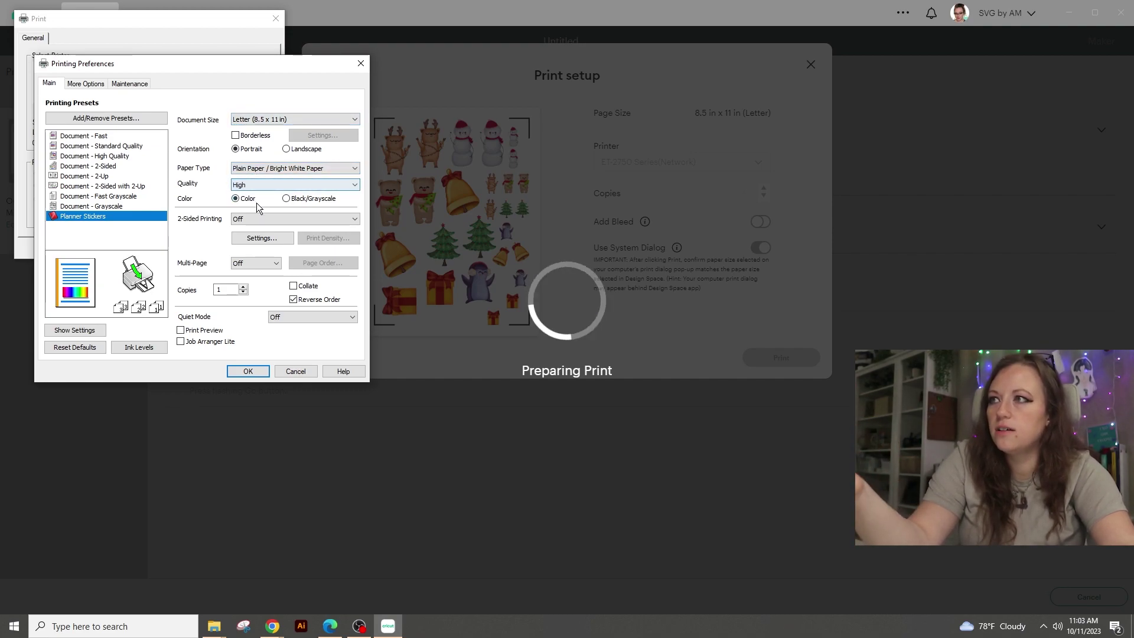
{"action": "left_click", "coordinate": [83, 84]}
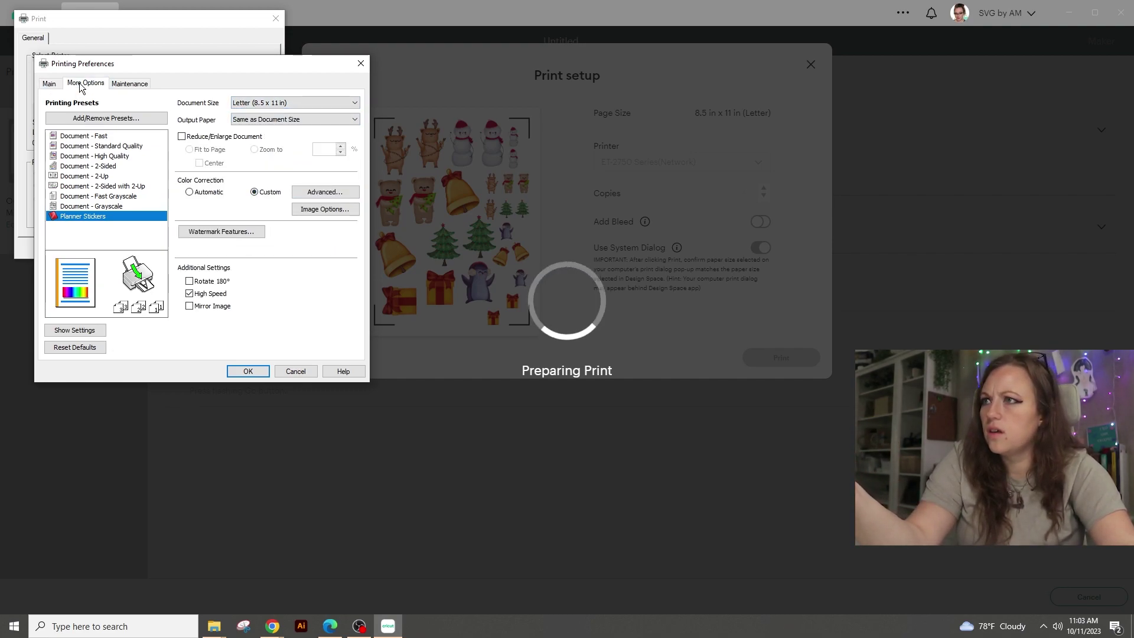
{"action": "left_click", "coordinate": [324, 192]}
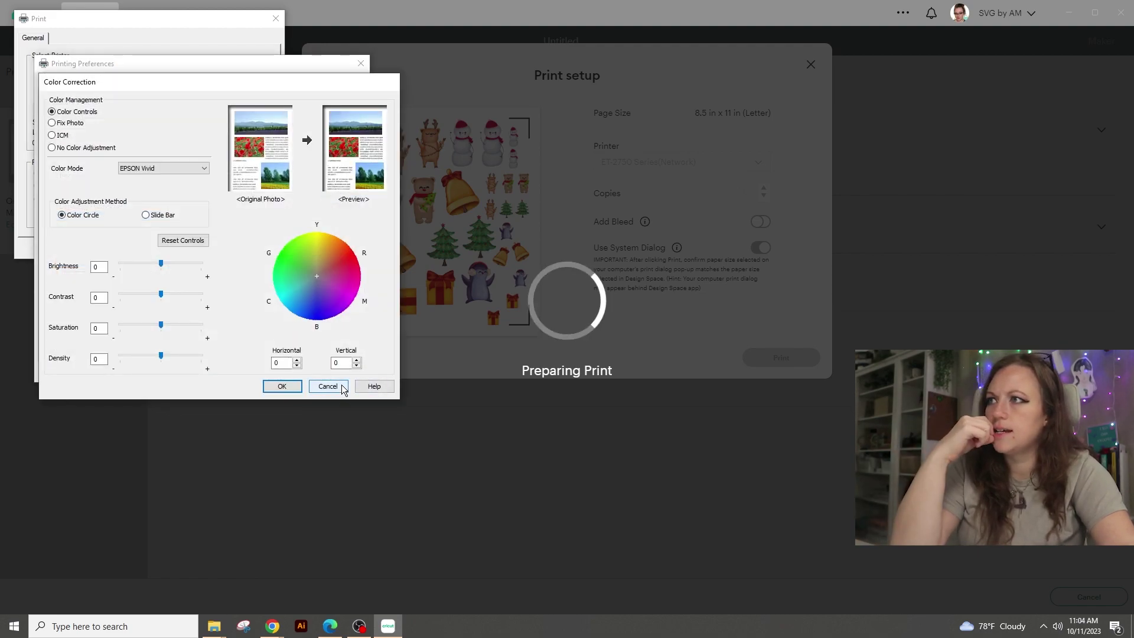
{"action": "left_click", "coordinate": [342, 386]}
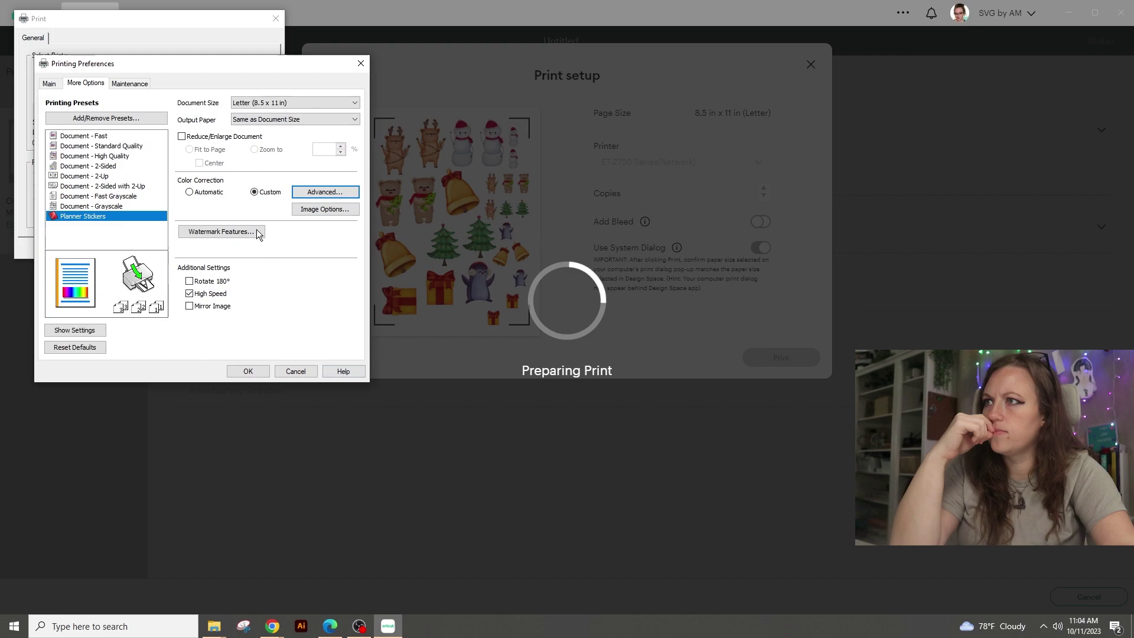
{"action": "left_click", "coordinate": [135, 216]}
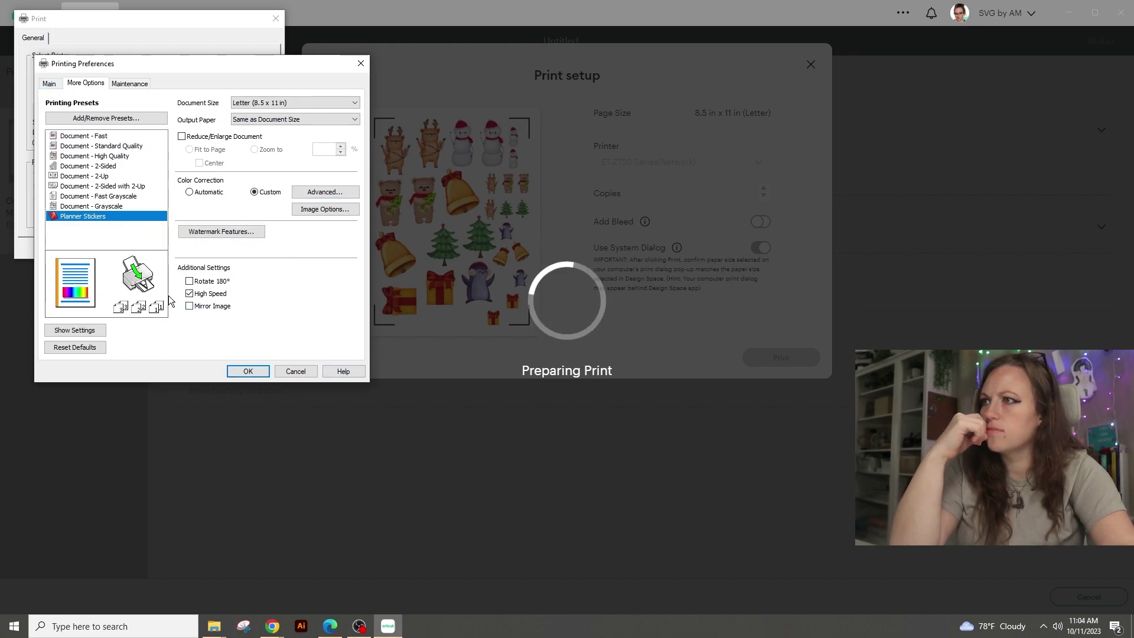
{"action": "left_click", "coordinate": [190, 306]}
{"action": "left_click", "coordinate": [49, 83]}
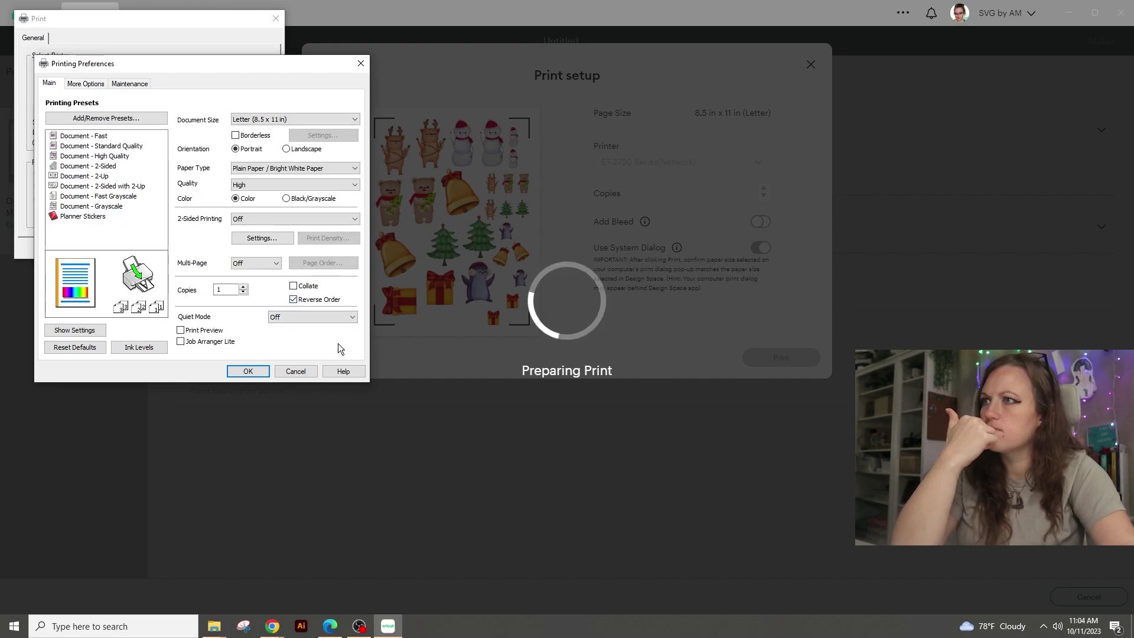
{"action": "left_click", "coordinate": [249, 371]}
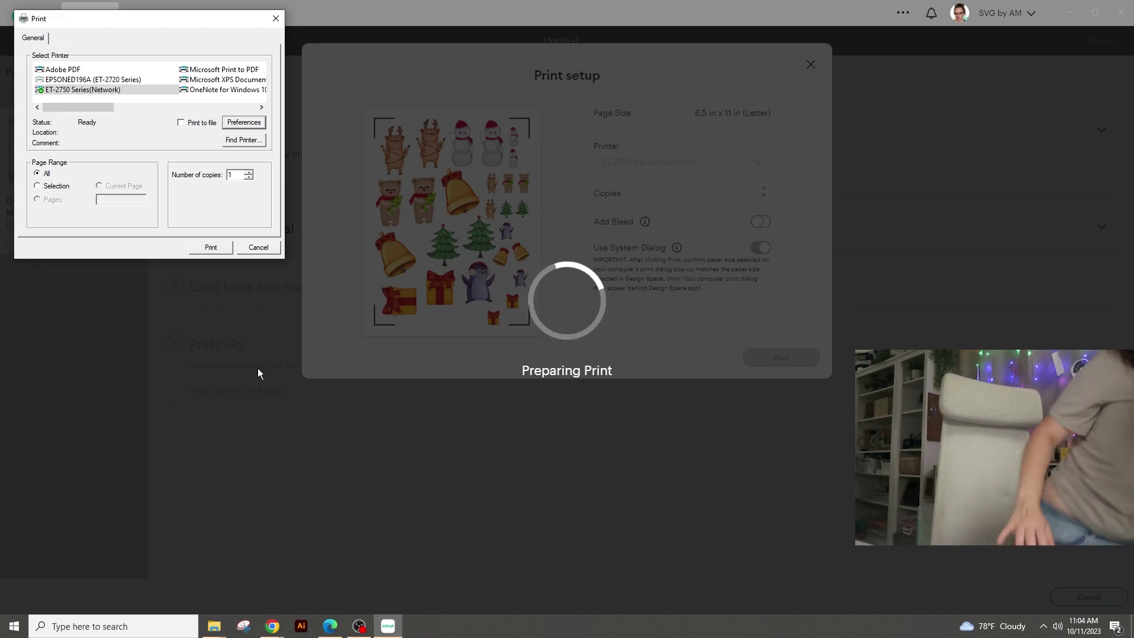
Print the bleed-free sticker sheet from the system Print dialog
{"action": "left_click", "coordinate": [210, 247]}
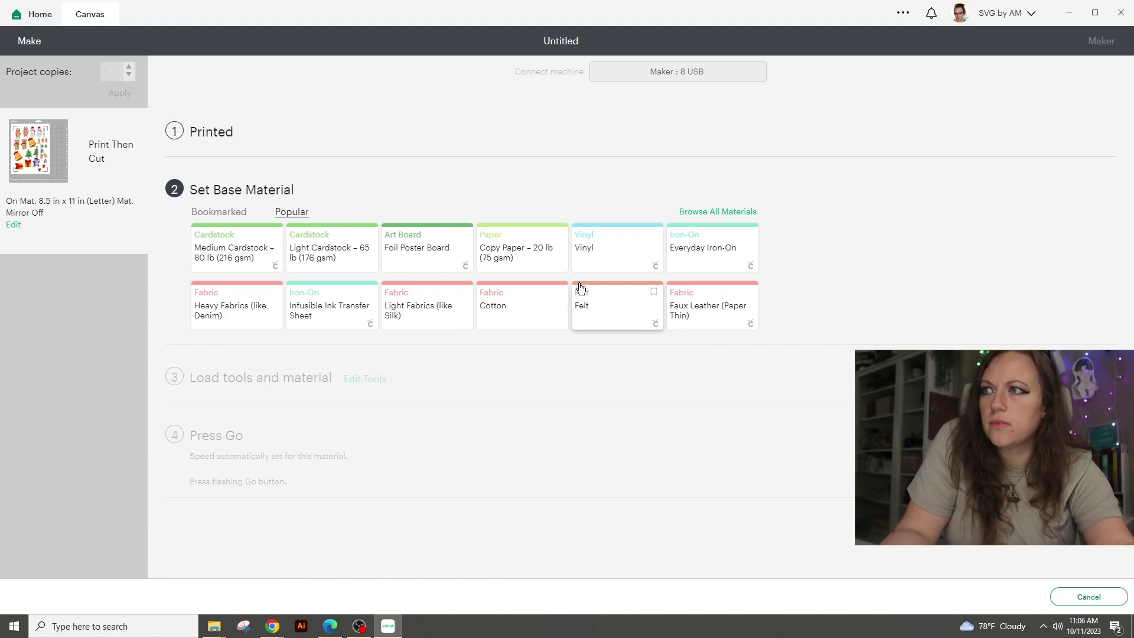
Find 'sticker' in the materials list, choose Sticker Paper, Removable, and raise cut pressure to More
{"action": "left_click", "coordinate": [717, 212]}
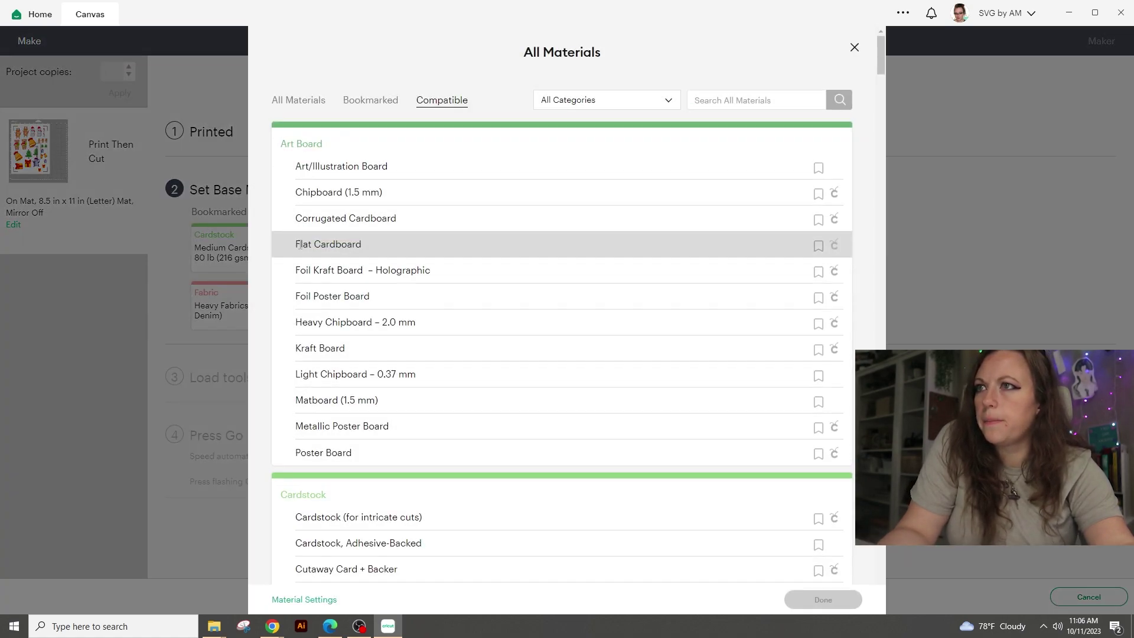
{"action": "left_click", "coordinate": [771, 98]}
{"action": "type", "text": "pape"}
{"action": "key", "text": "BackSpace"}
{"action": "key", "text": "BackSpace"}
{"action": "key", "text": "BackSpace"}
{"action": "type", "text": "sticker"}
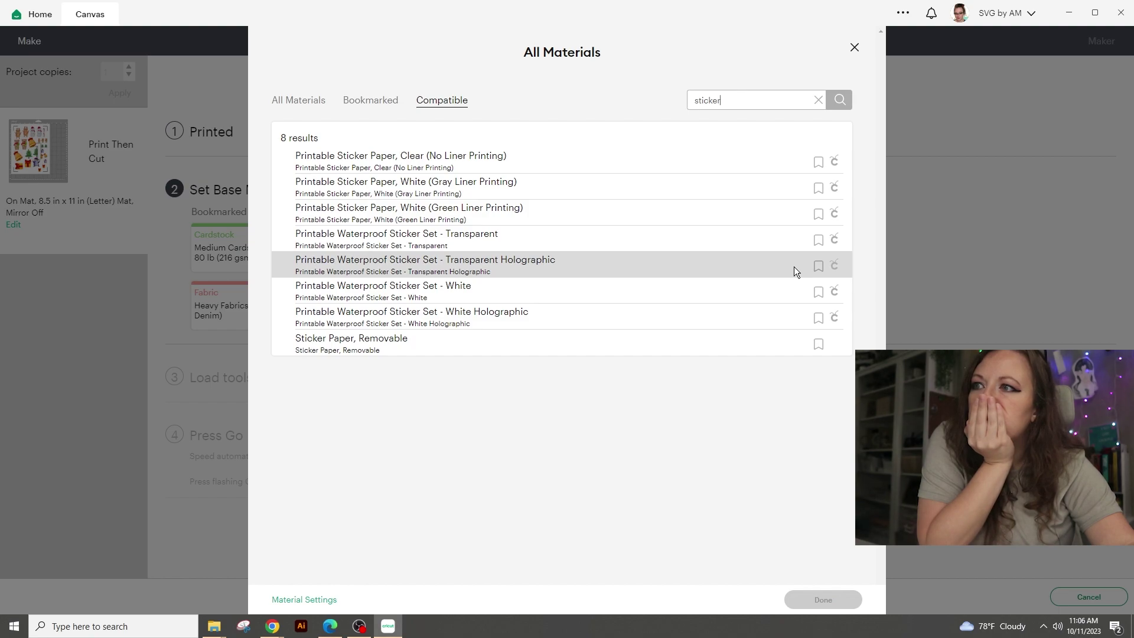
{"action": "left_click", "coordinate": [763, 346]}
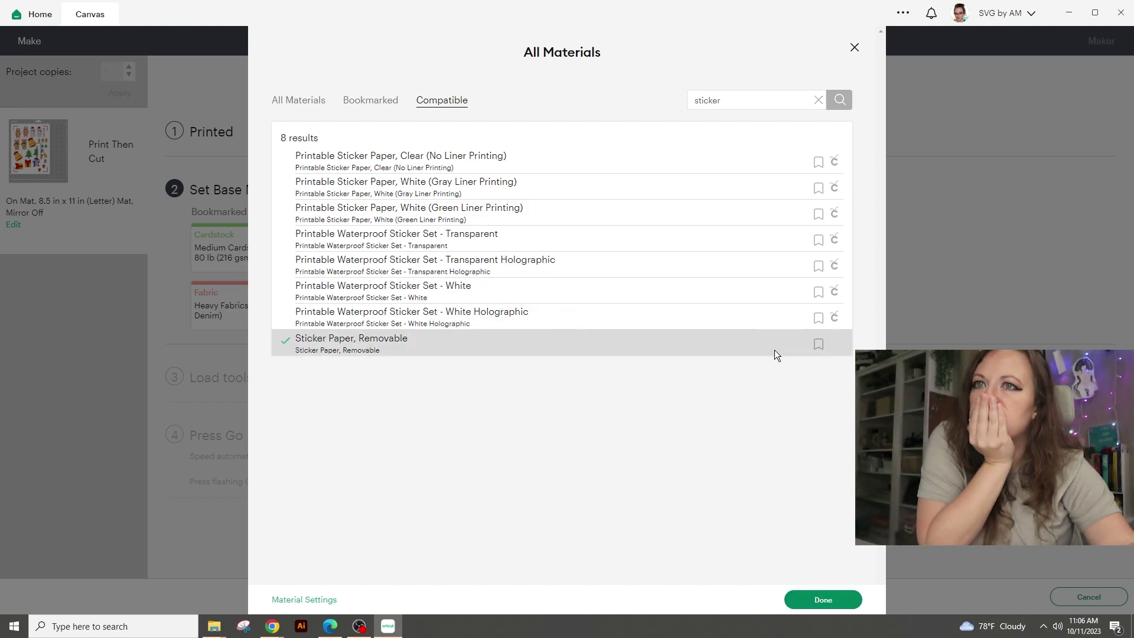
{"action": "left_click", "coordinate": [822, 599]}
{"action": "left_click", "coordinate": [263, 229]}
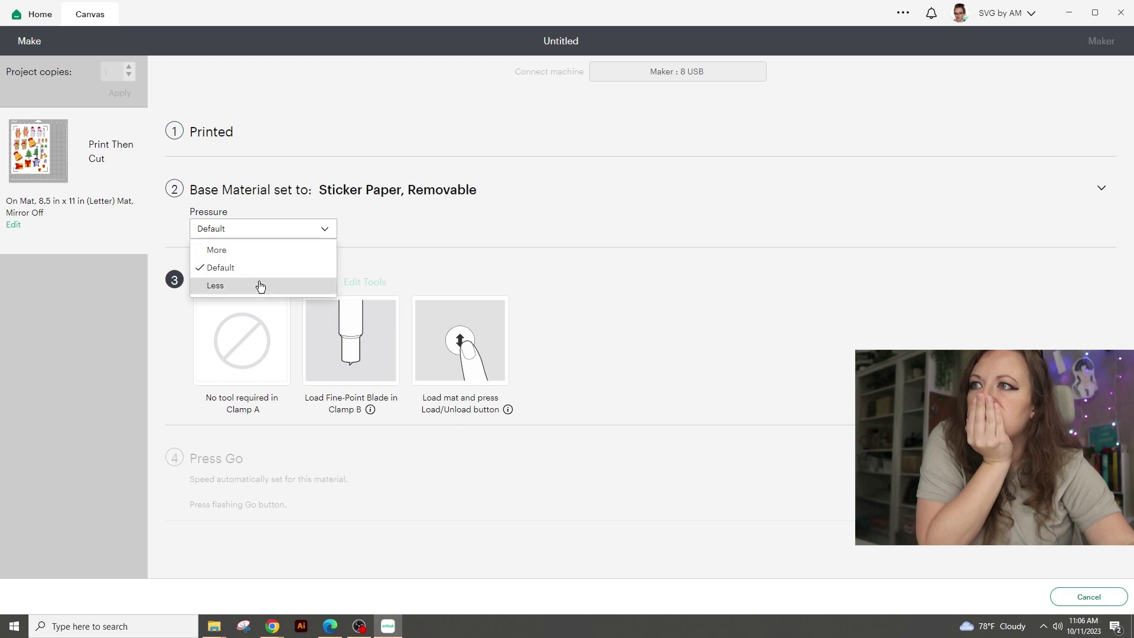
{"action": "left_click", "coordinate": [249, 250]}
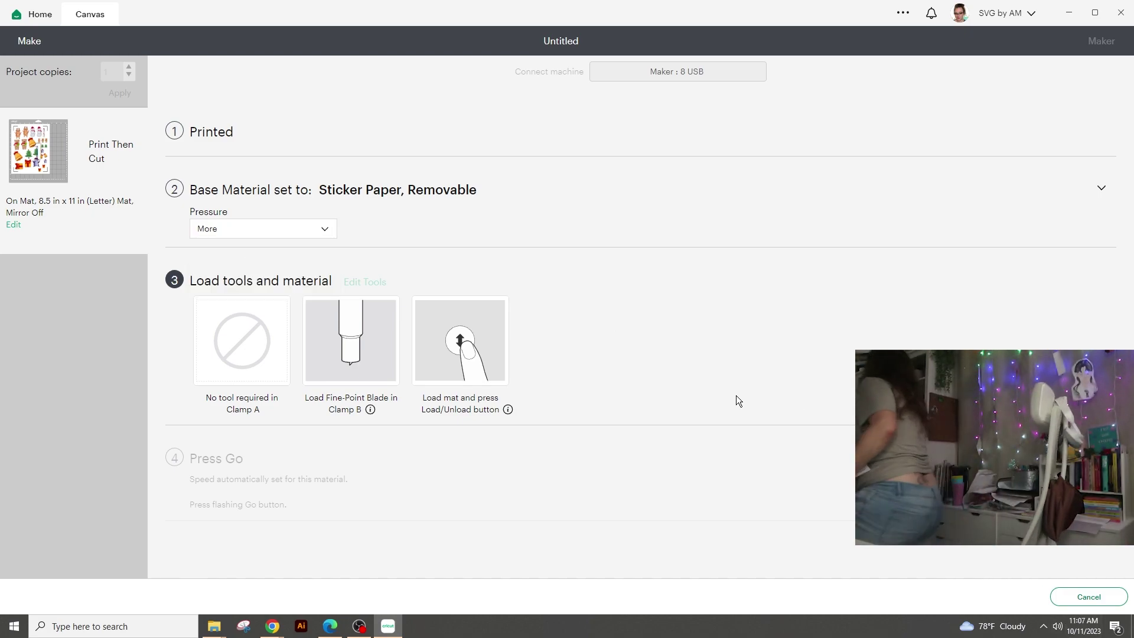